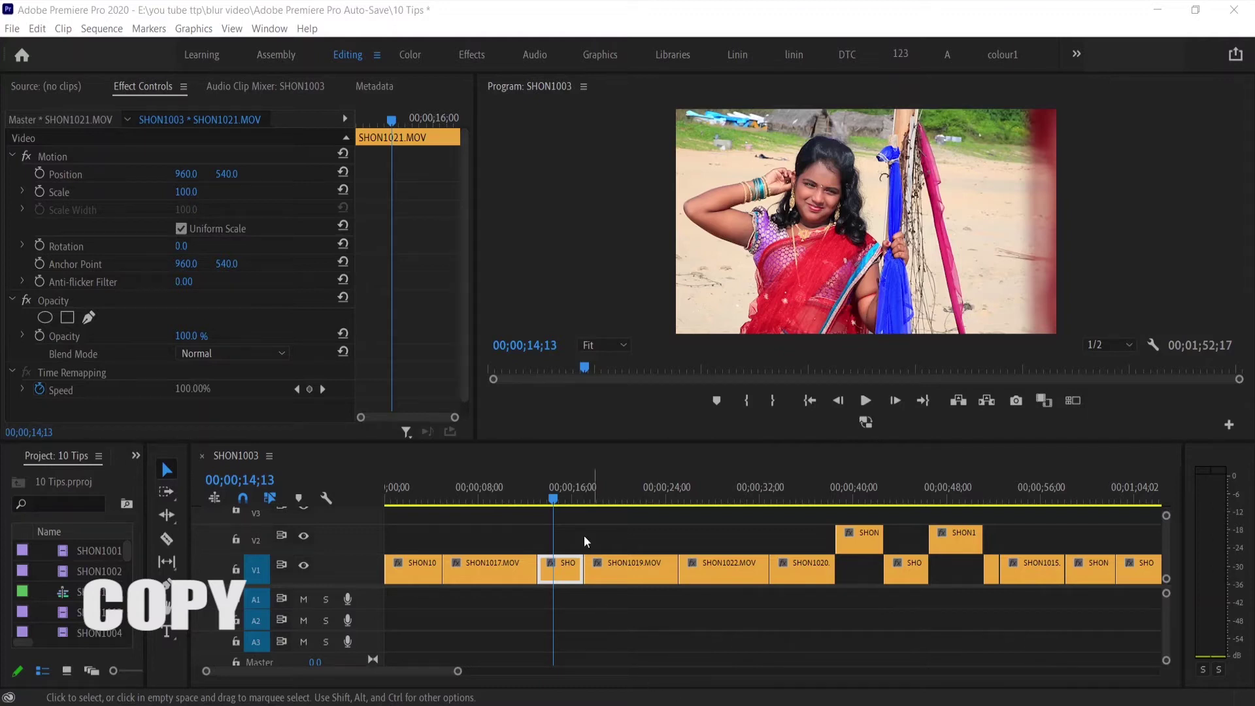
Step: Scrub the timeline between about 9 and 23 seconds, inspecting SHON1021 and selecting SHON1019.MOV
{"action": "left_click_drag", "start_coordinate": [552, 490], "coordinate": [493, 508]}
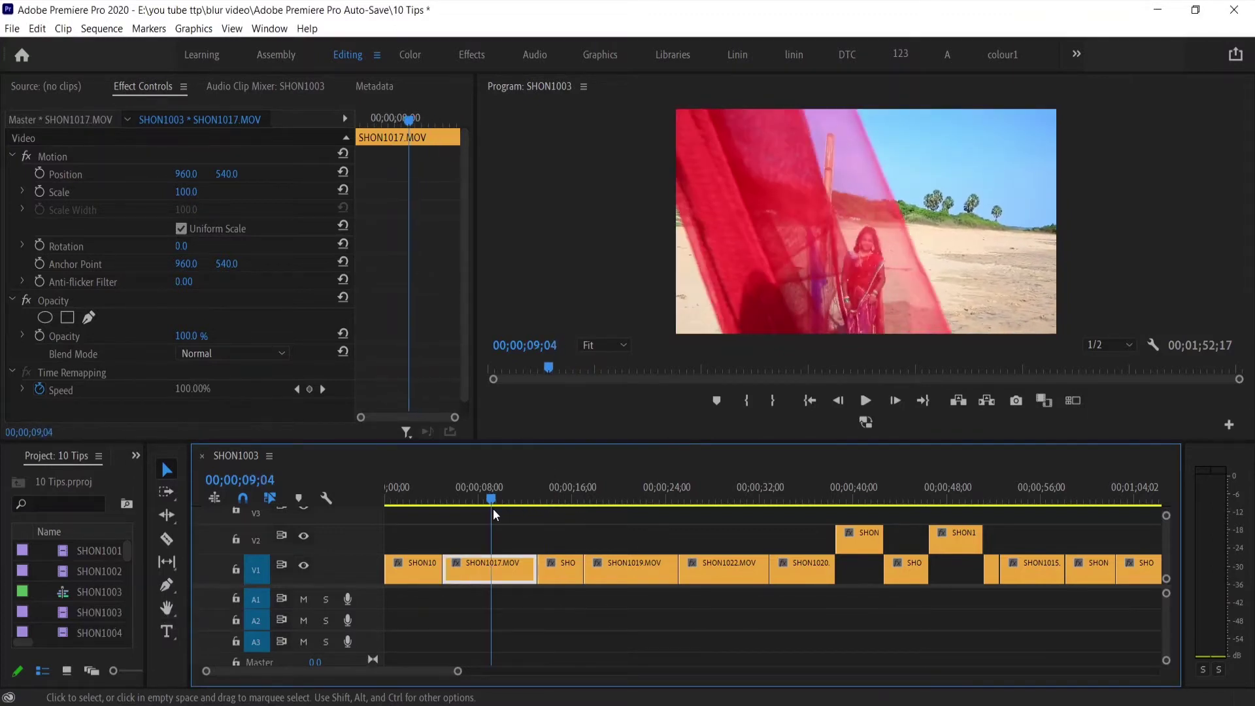
{"action": "left_click", "coordinate": [569, 521]}
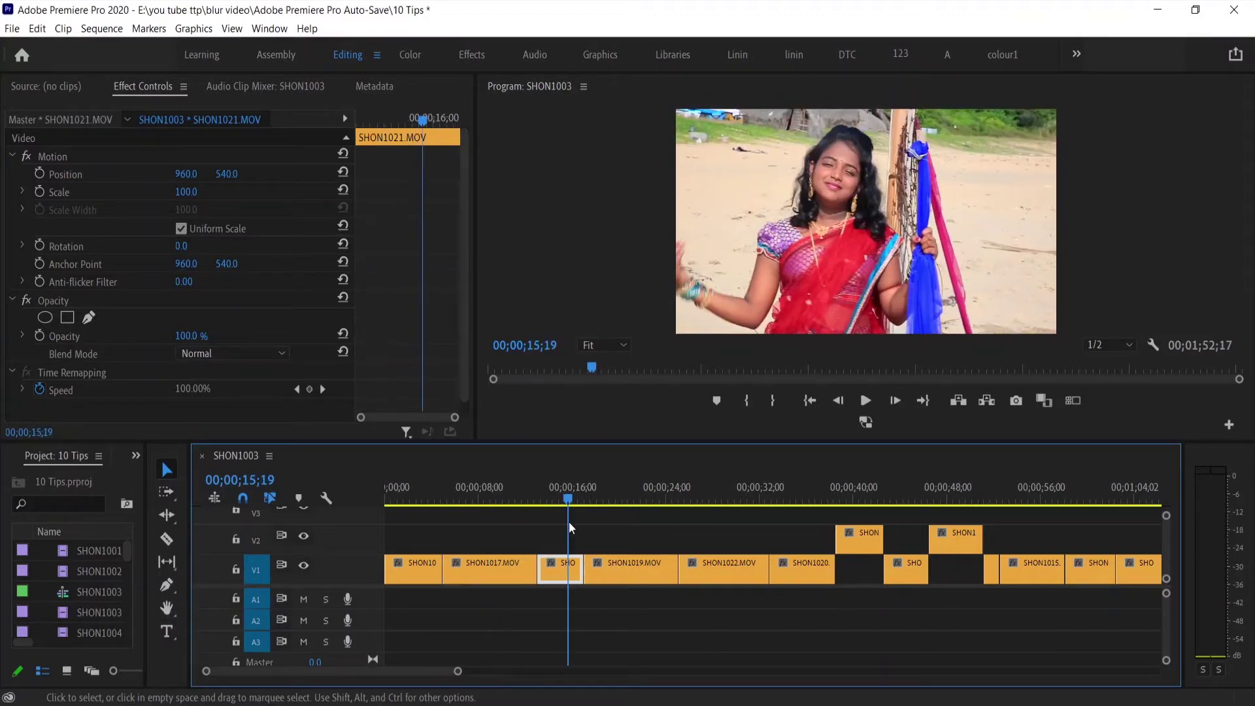
{"action": "right_click", "coordinate": [560, 567]}
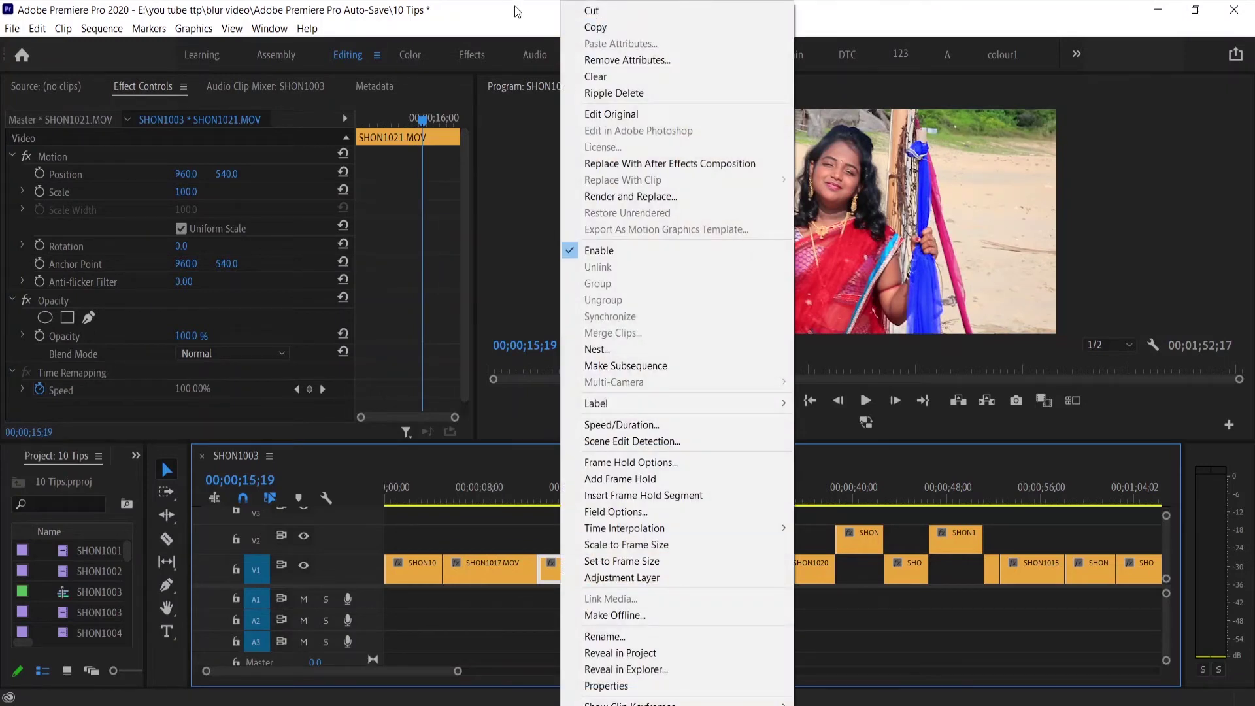
{"action": "left_click", "coordinate": [516, 11]}
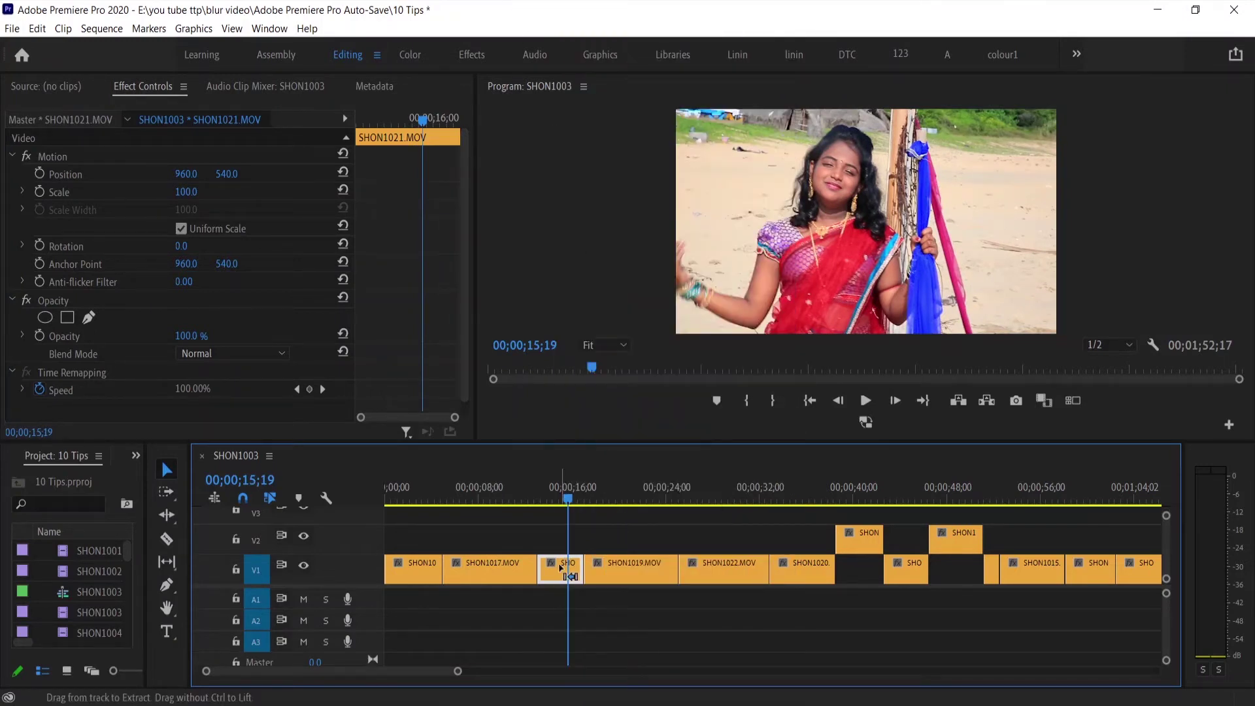
{"action": "left_click", "coordinate": [641, 576]}
{"action": "left_click_drag", "start_coordinate": [593, 497], "coordinate": [658, 499]}
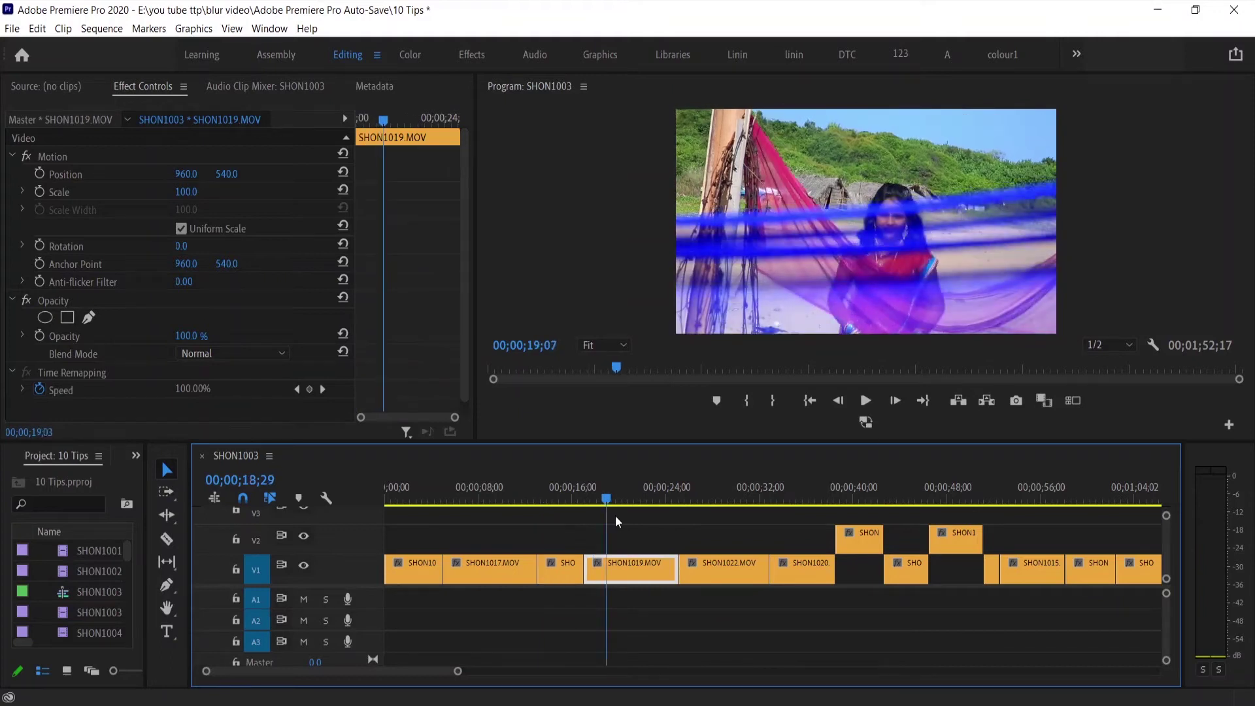
{"action": "left_click_drag", "start_coordinate": [567, 508], "coordinate": [616, 515]}
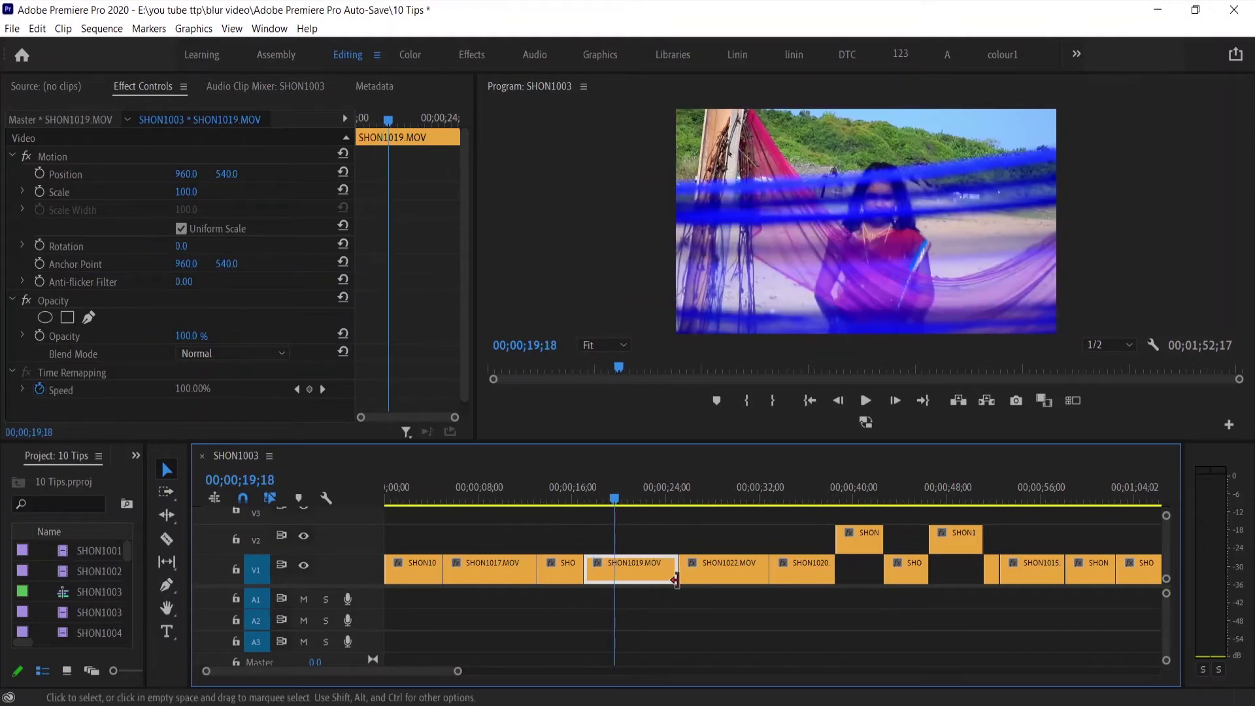
Step: Alt-drag copies of SHON1019, SHON1021, SHON1017 and SHON1022 from V1 onto V2 in place
{"action": "key", "text": "alt"}
{"action": "key", "text": "alt"}
{"action": "left_click_drag", "start_coordinate": [647, 567], "coordinate": [647, 537]}
{"action": "mouse_move", "coordinate": [549, 569]}
{"action": "left_mouse_down"}
{"action": "mouse_move", "coordinate": [548, 537]}
{"action": "mouse_move", "coordinate": [518, 537]}
{"action": "left_mouse_up"}
{"action": "left_click", "coordinate": [519, 571]}
{"action": "mouse_move", "coordinate": [631, 537]}
{"action": "left_mouse_down"}
{"action": "mouse_move", "coordinate": [694, 575]}
{"action": "mouse_move", "coordinate": [694, 537]}
{"action": "left_mouse_up"}
{"action": "left_click_drag", "start_coordinate": [802, 570], "coordinate": [804, 553]}
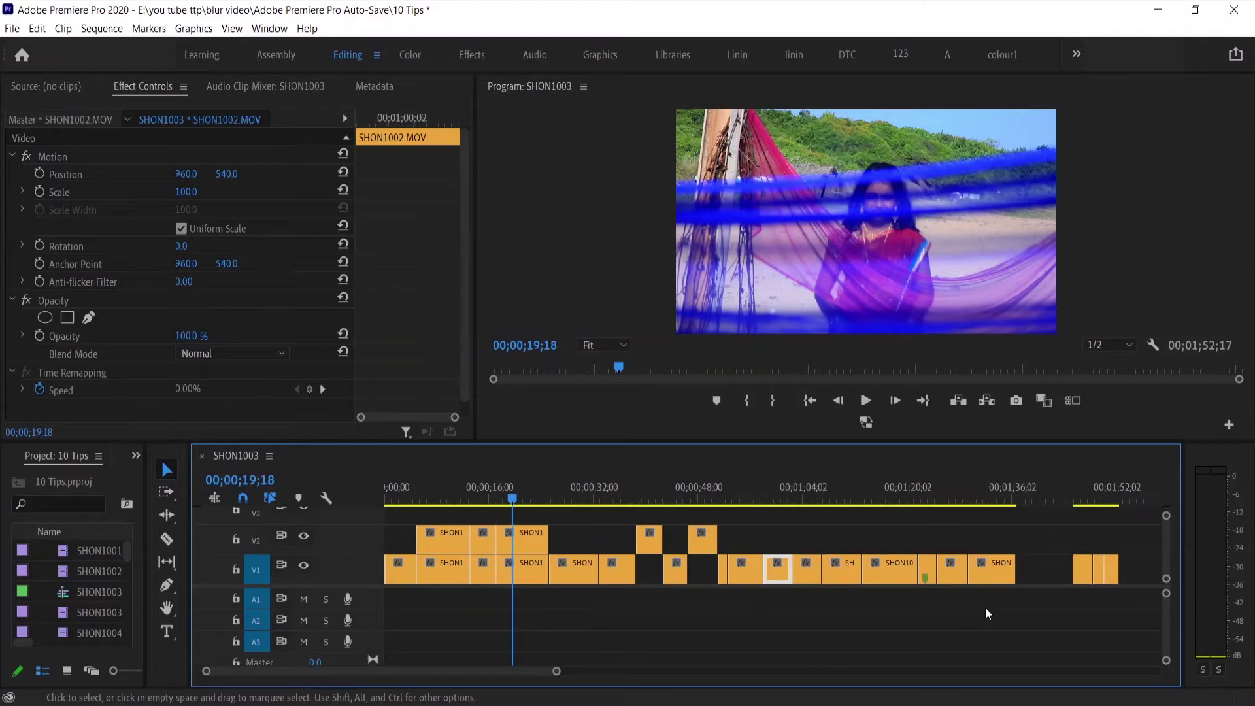
Step: Undo the V2 clip copies and scrub the playhead between about 10 and 44 seconds
{"action": "key", "text": "ctrl+z"}
{"action": "key", "text": "ctrl+z"}
{"action": "key", "text": "ctrl+z"}
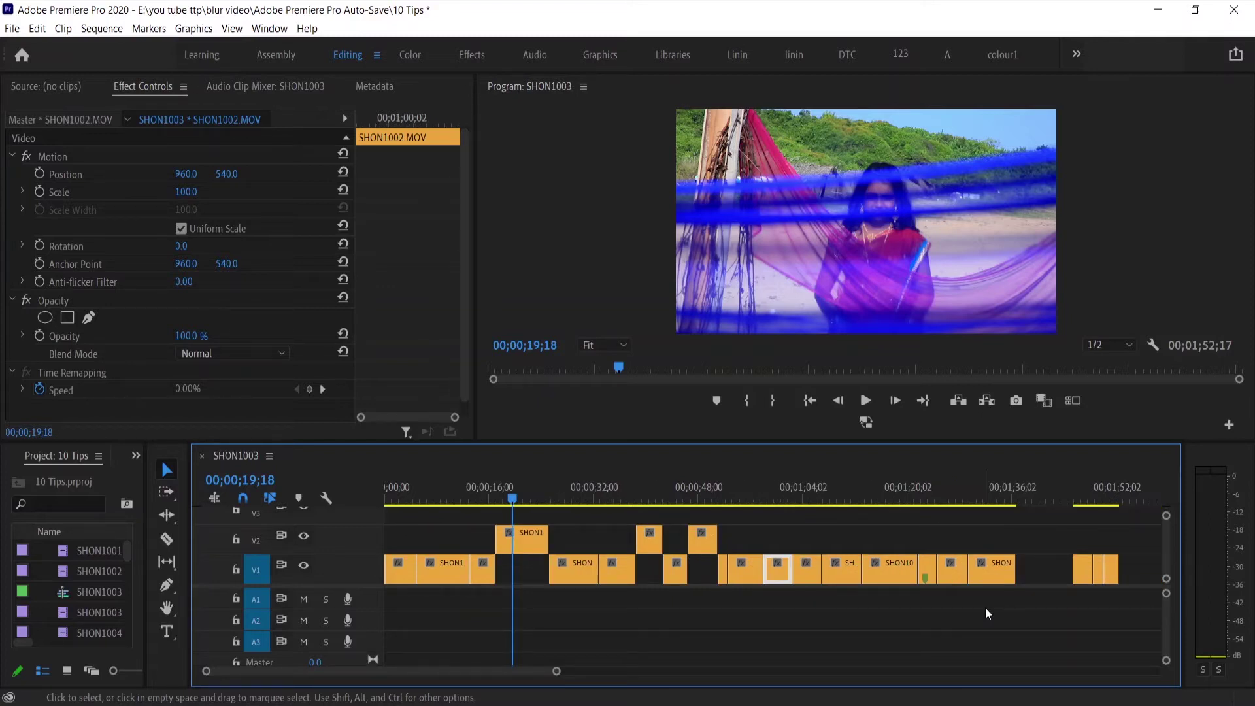
{"action": "key", "text": "ctrl+z"}
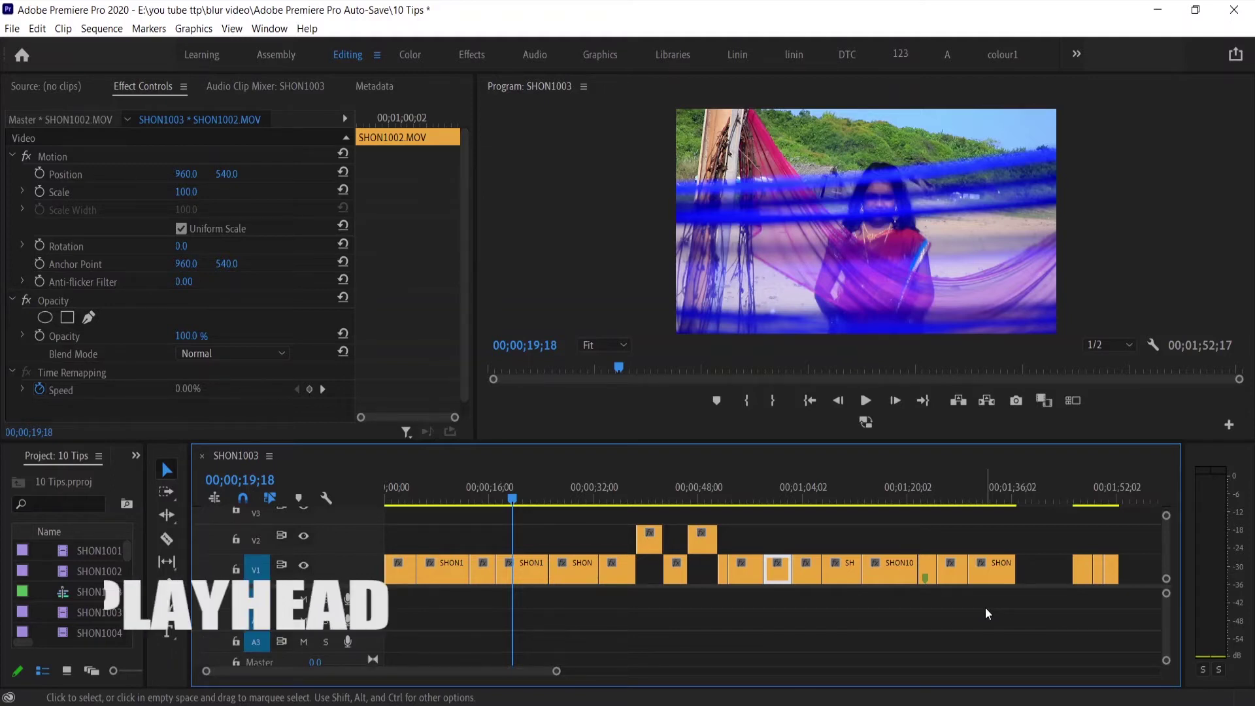
{"action": "mouse_move", "coordinate": [504, 496]}
{"action": "left_mouse_down"}
{"action": "mouse_move", "coordinate": [452, 500]}
{"action": "mouse_move", "coordinate": [617, 507]}
{"action": "mouse_move", "coordinate": [468, 520]}
{"action": "mouse_move", "coordinate": [547, 508]}
{"action": "left_mouse_up"}
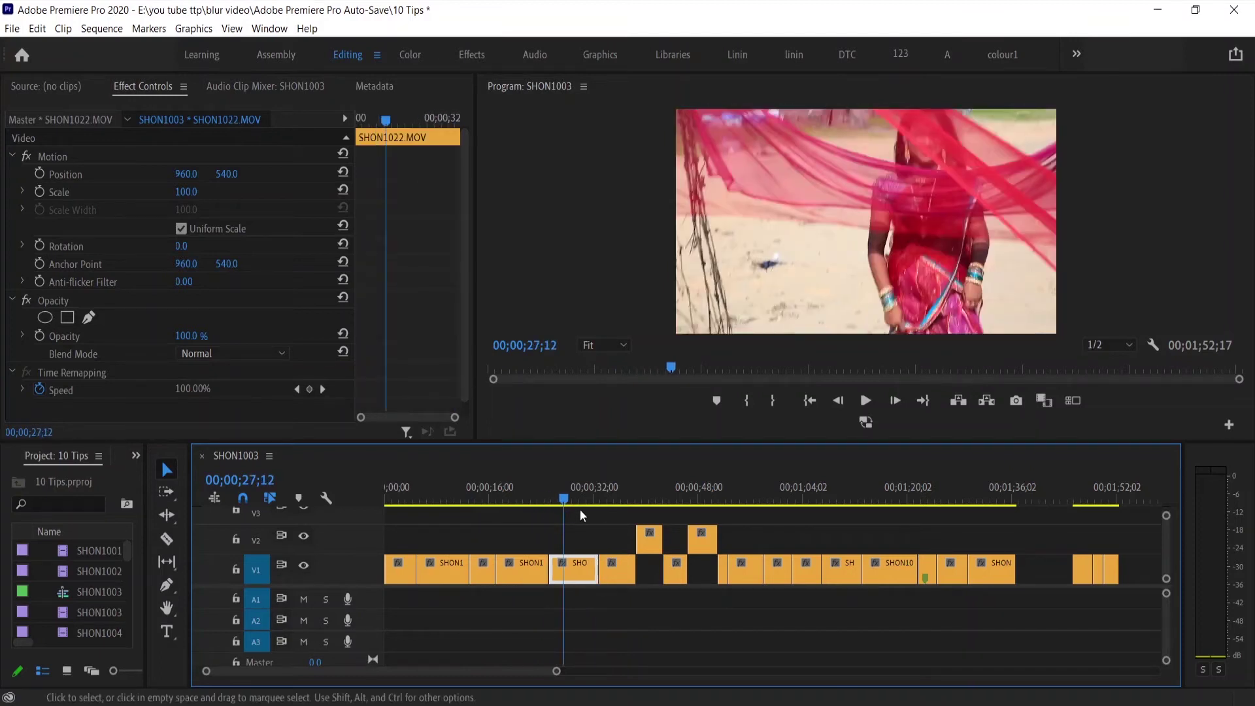
{"action": "left_click", "coordinate": [569, 507]}
{"action": "left_click", "coordinate": [673, 504]}
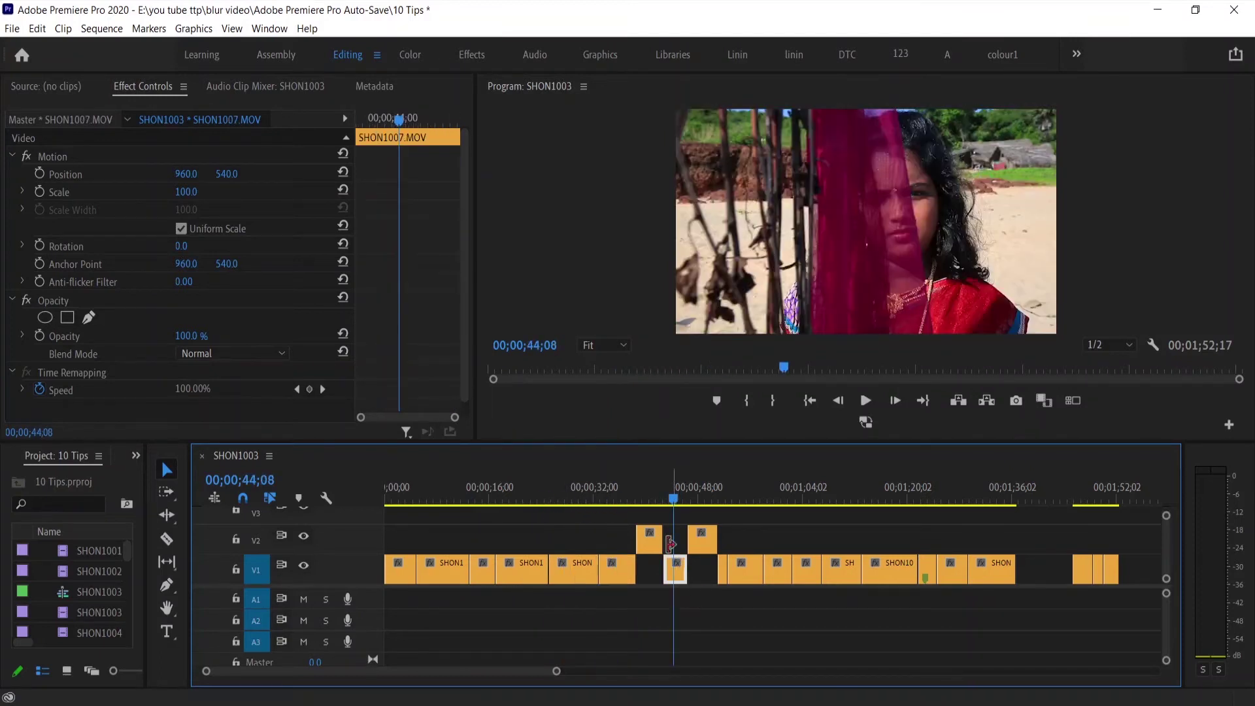
Step: Target track V2 and select its clips around 28–44 seconds
{"action": "left_click", "coordinate": [653, 536]}
{"action": "left_click", "coordinate": [699, 542]}
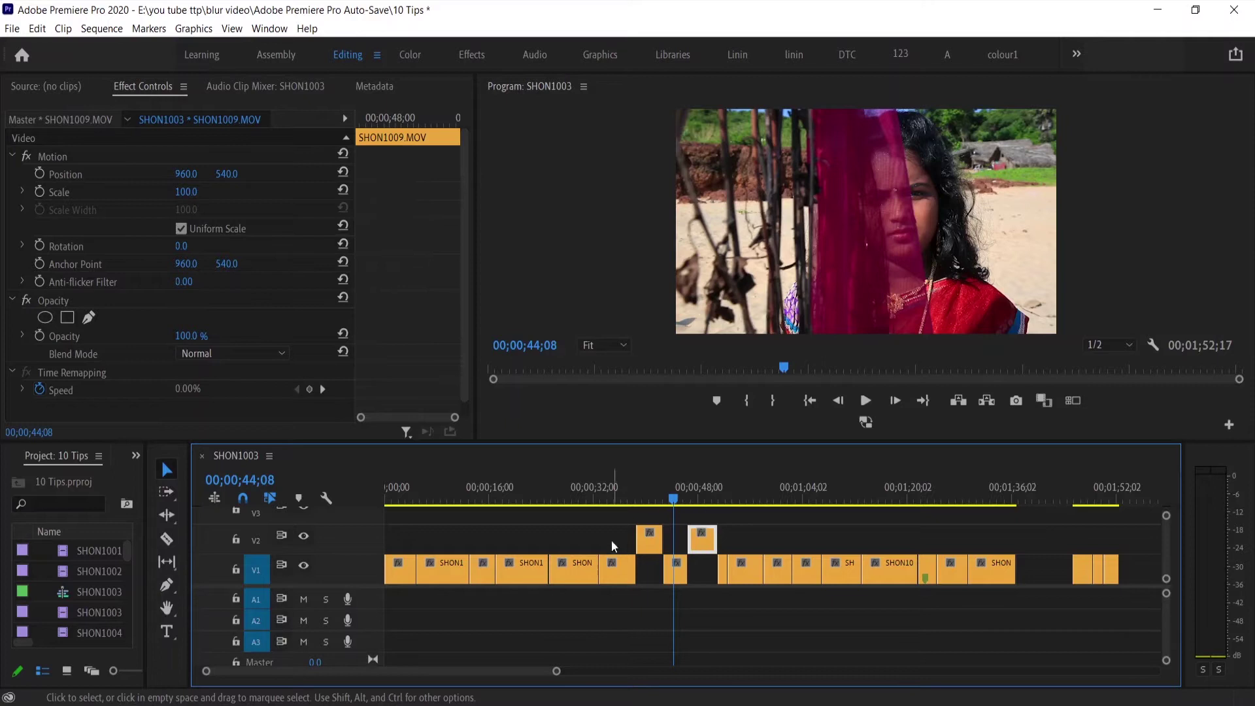
{"action": "left_click", "coordinate": [257, 539]}
{"action": "left_click", "coordinate": [652, 495]}
{"action": "left_click", "coordinate": [576, 501]}
Step: Select SHON1015 and SHON1004 on V1, then view Selection Follows Playhead in the Sequence menu
{"action": "left_click_drag", "start_coordinate": [686, 521], "coordinate": [846, 520]}
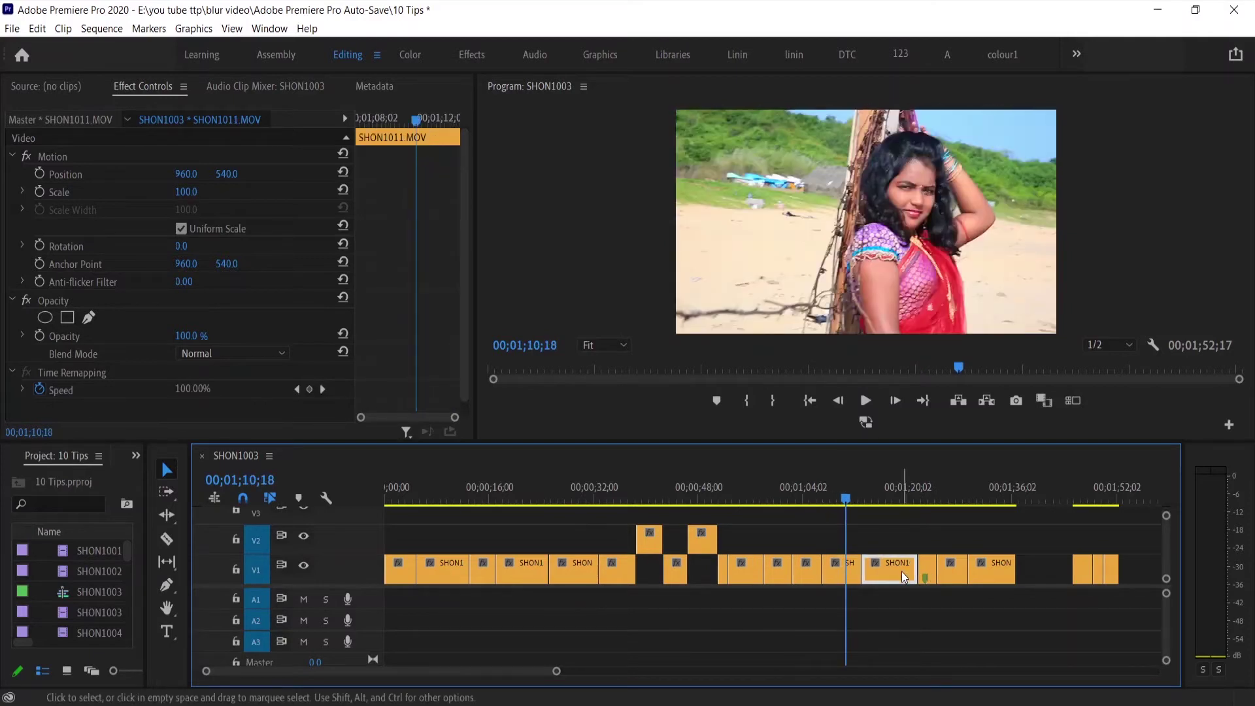
{"action": "left_click", "coordinate": [706, 535]}
{"action": "left_click", "coordinate": [743, 563]}
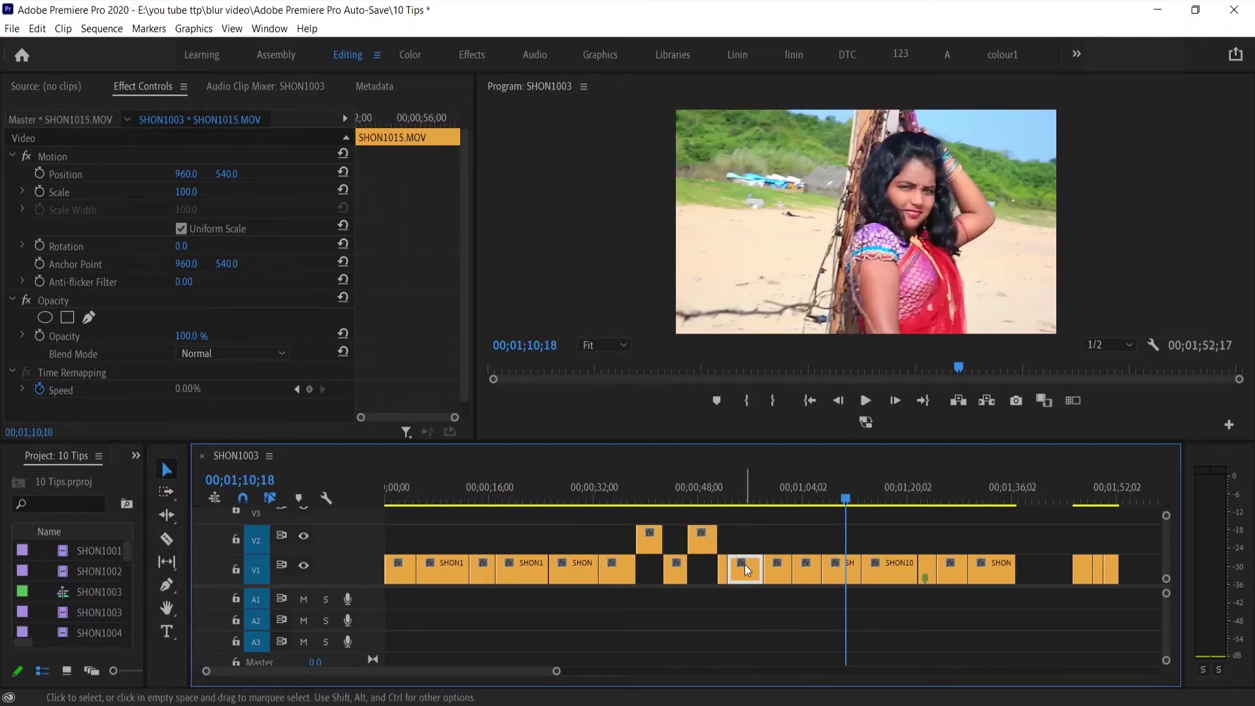
{"action": "left_click", "coordinate": [881, 571]}
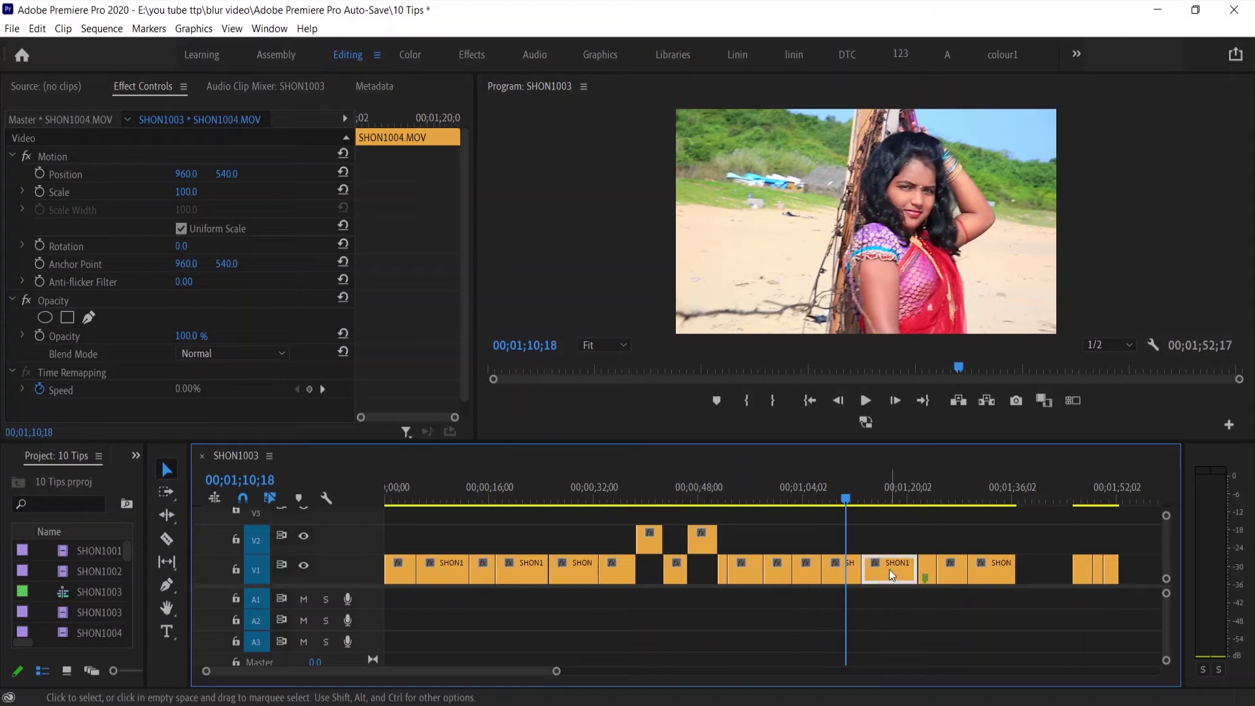
{"action": "left_click", "coordinate": [103, 29]}
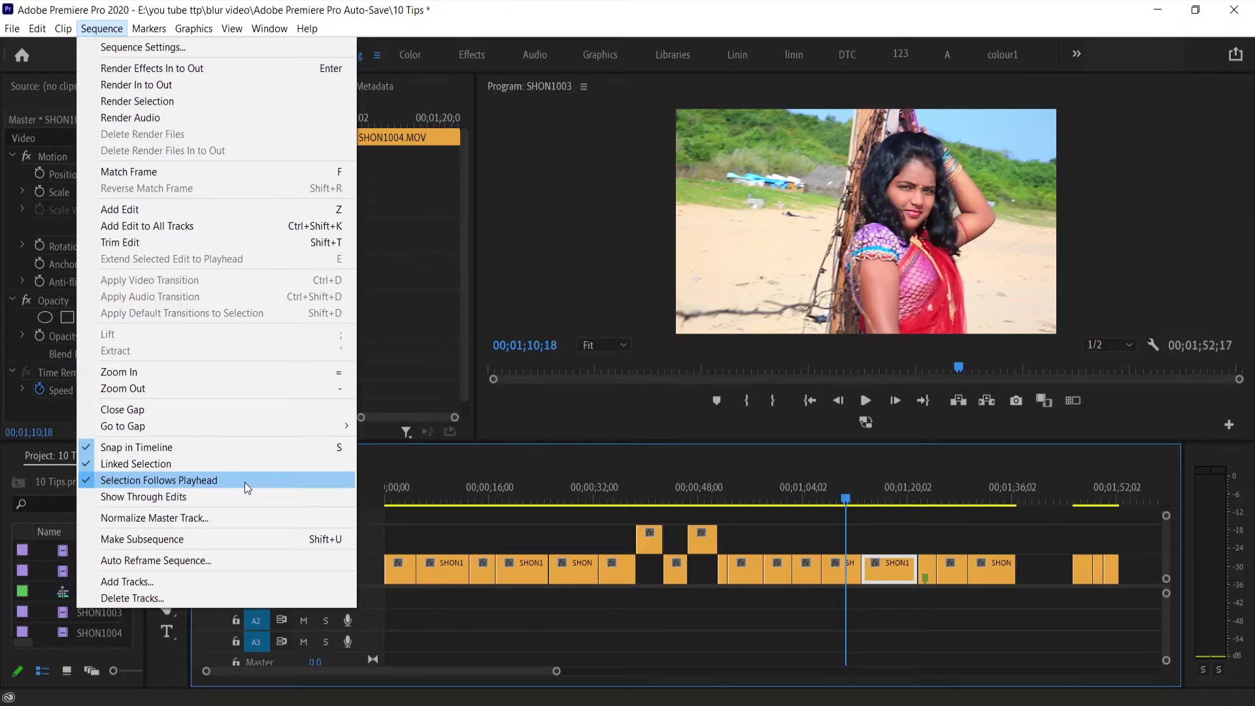
Step: Park the playhead at 55;04 on SHON1015 and try Position X values like 835 and 977
{"action": "left_click", "coordinate": [830, 505]}
{"action": "left_click_drag", "start_coordinate": [850, 494], "coordinate": [741, 519]}
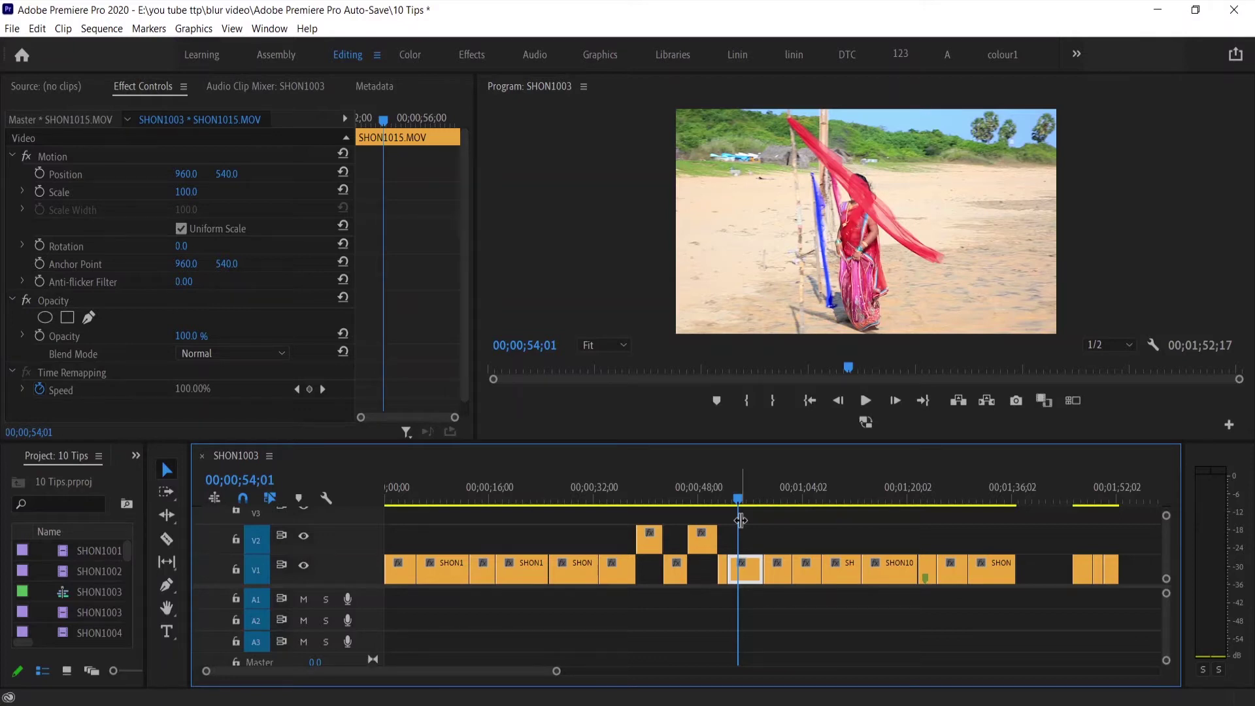
{"action": "left_click", "coordinate": [743, 492]}
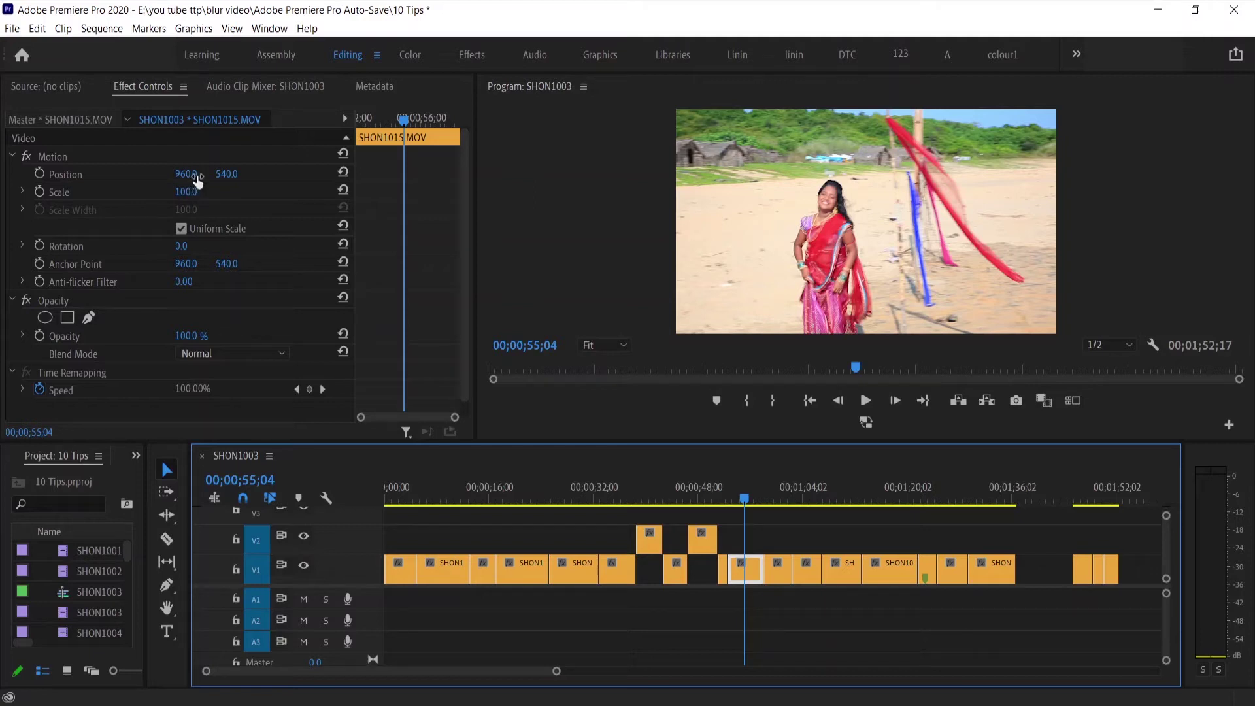
{"action": "mouse_move", "coordinate": [186, 173]}
{"action": "left_mouse_down"}
{"action": "mouse_move", "coordinate": [104, 174]}
{"action": "mouse_move", "coordinate": [346, 173]}
{"action": "mouse_move", "coordinate": [169, 175]}
{"action": "mouse_move", "coordinate": [282, 174]}
{"action": "mouse_move", "coordinate": [247, 171]}
{"action": "left_mouse_up"}
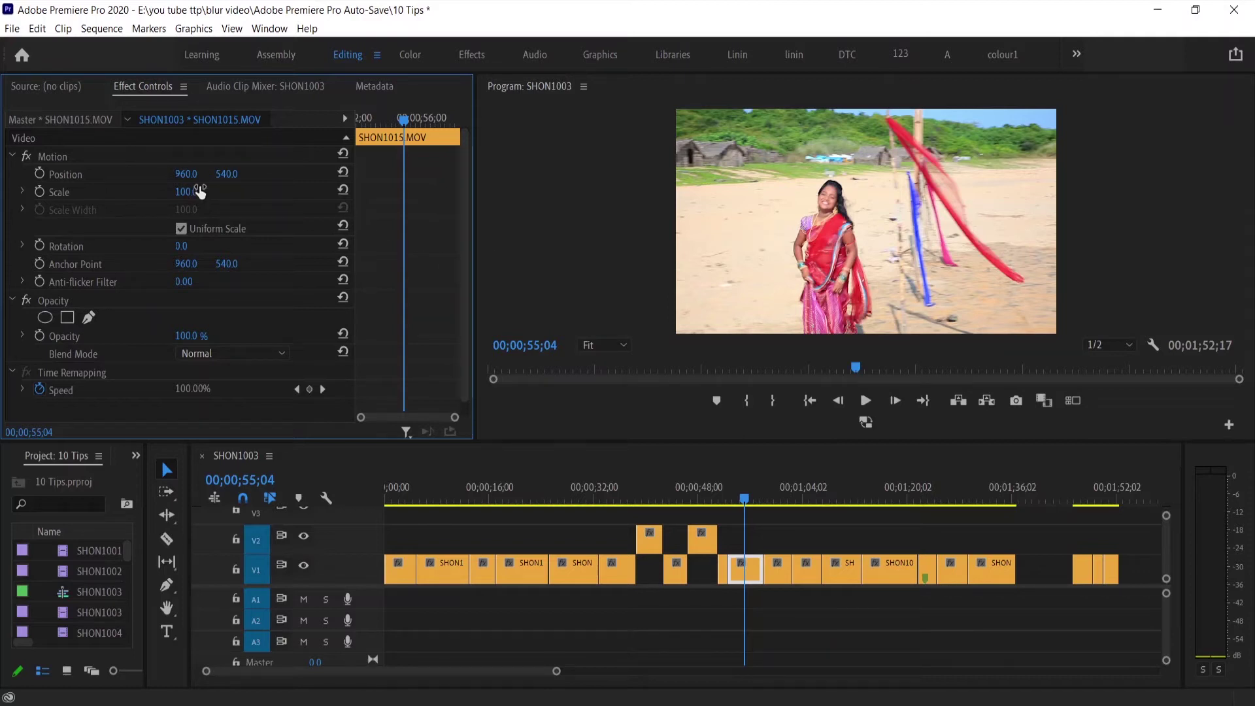
{"action": "left_click_drag", "start_coordinate": [187, 174], "coordinate": [235, 175]}
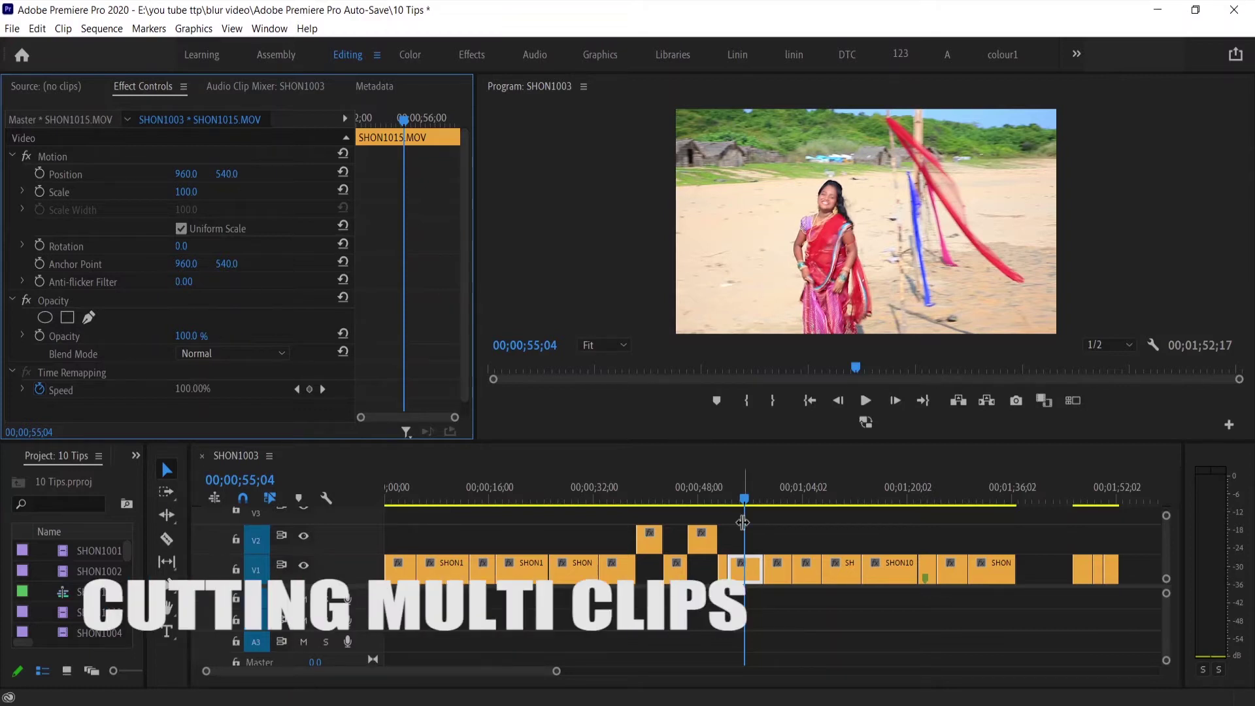
Step: Copy SHON1022.MOV onto V2 directly above its original near 29 seconds and pick the Razor tool
{"action": "left_click_drag", "start_coordinate": [744, 499], "coordinate": [575, 503]}
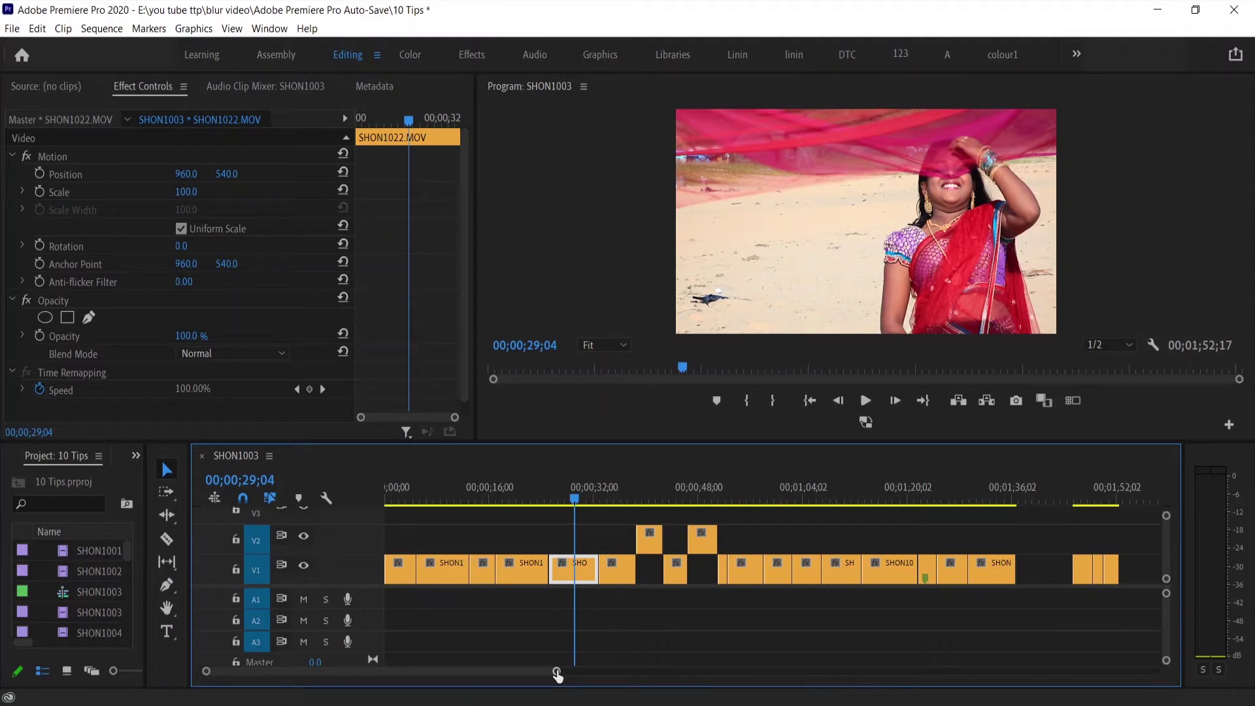
{"action": "left_click_drag", "start_coordinate": [557, 673], "coordinate": [465, 673]}
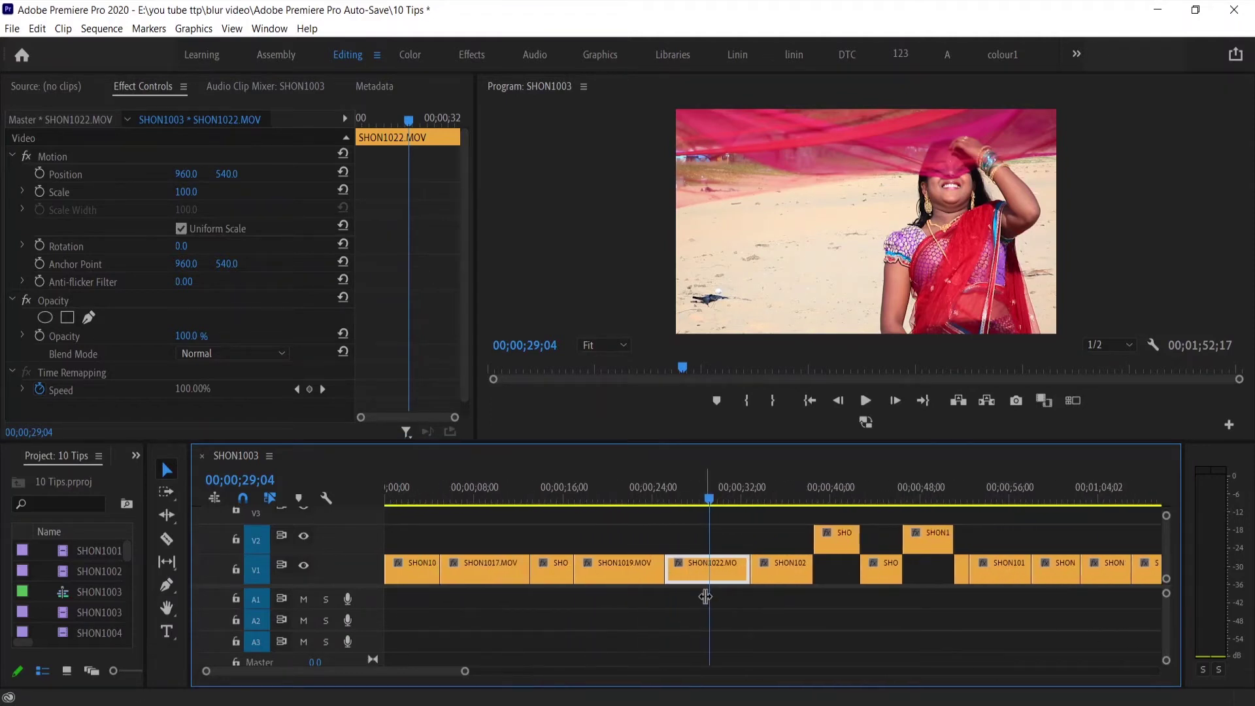
{"action": "left_click_drag", "start_coordinate": [715, 567], "coordinate": [727, 518]}
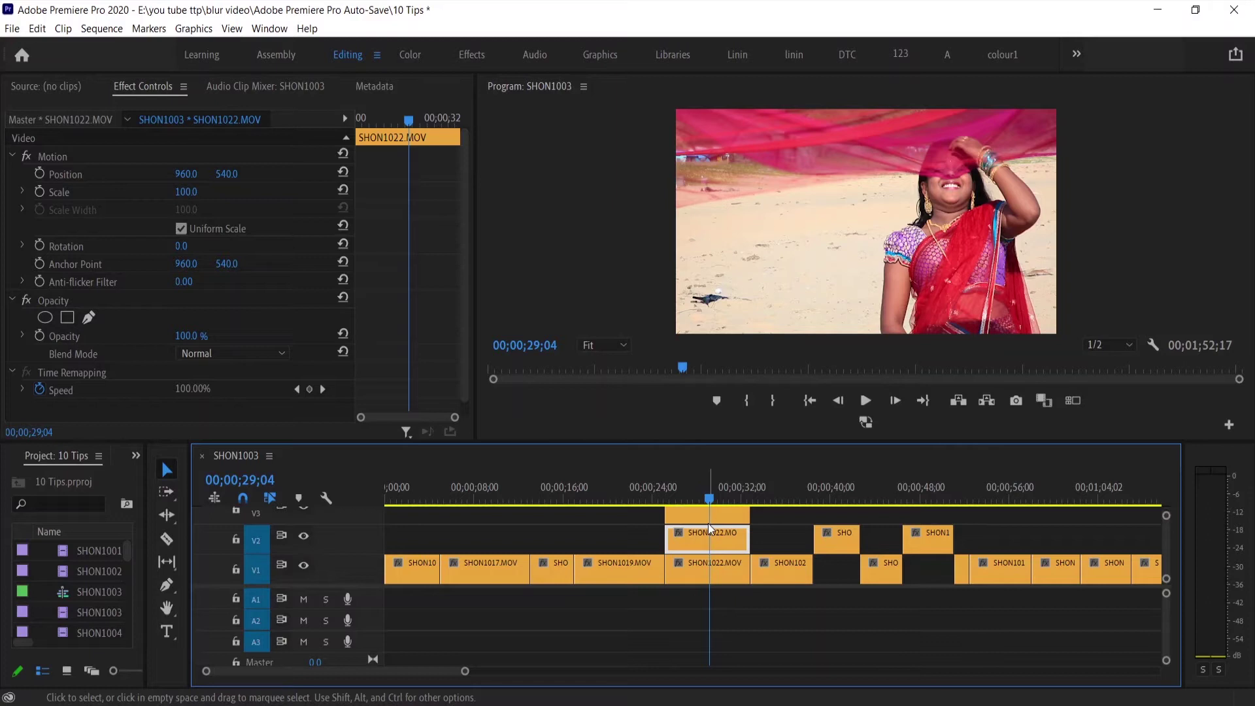
{"action": "left_click", "coordinate": [168, 540]}
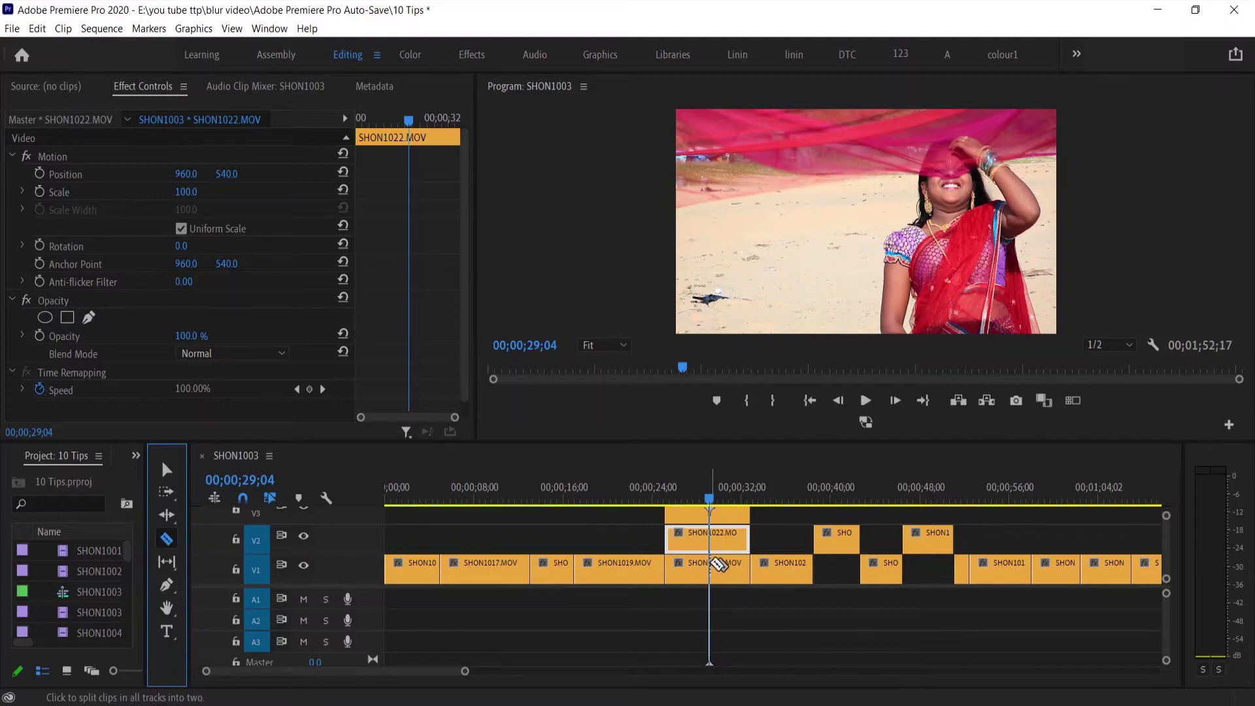
Step: Make a first razor cut through both stacked SHON1022 clips at the playhead
{"action": "left_click", "coordinate": [719, 563], "text": "shift"}
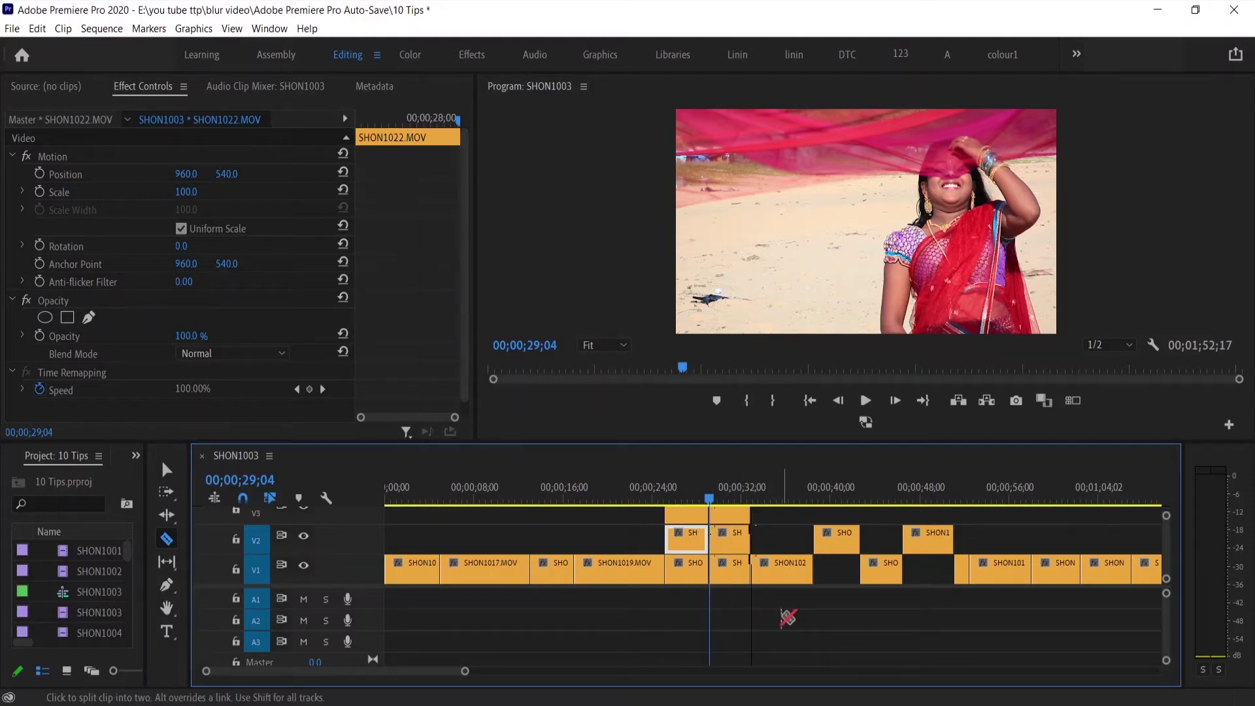
{"action": "key", "text": "v"}
{"action": "left_click_drag", "start_coordinate": [464, 671], "coordinate": [387, 673]}
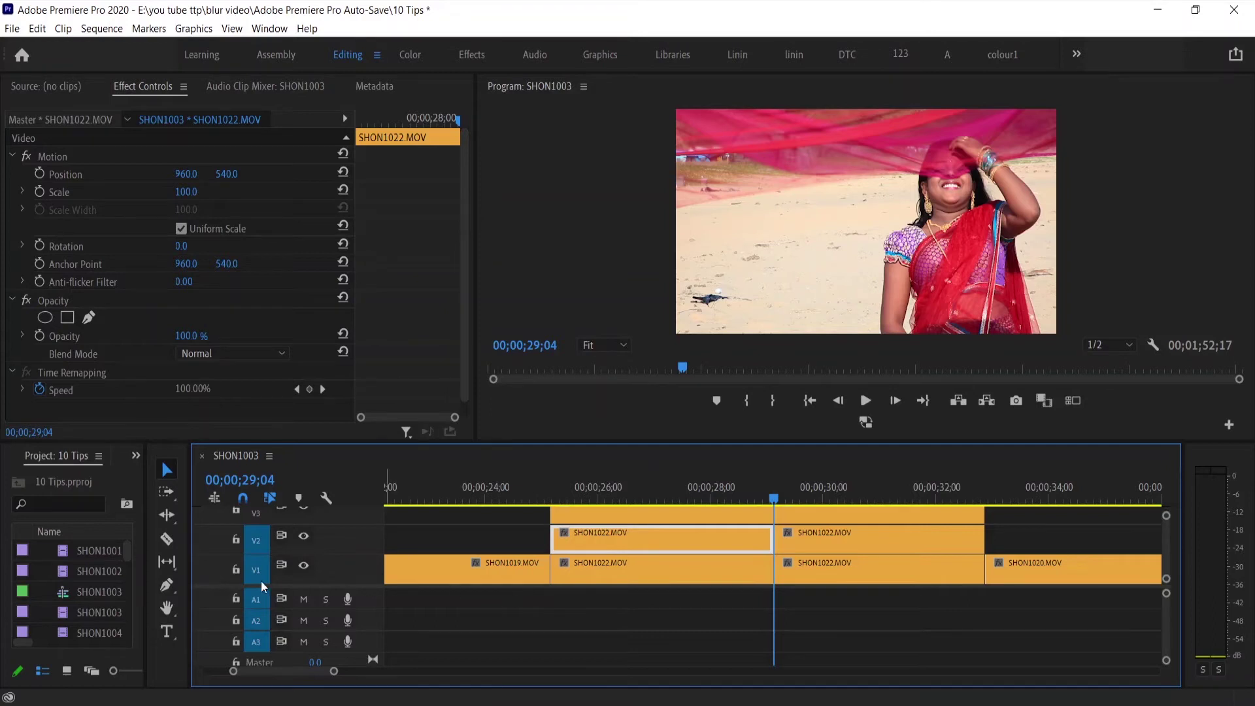
Step: Cut both SHON1022 tracks at eight more points into short pieces, then return to the Selection tool
{"action": "key", "text": "c"}
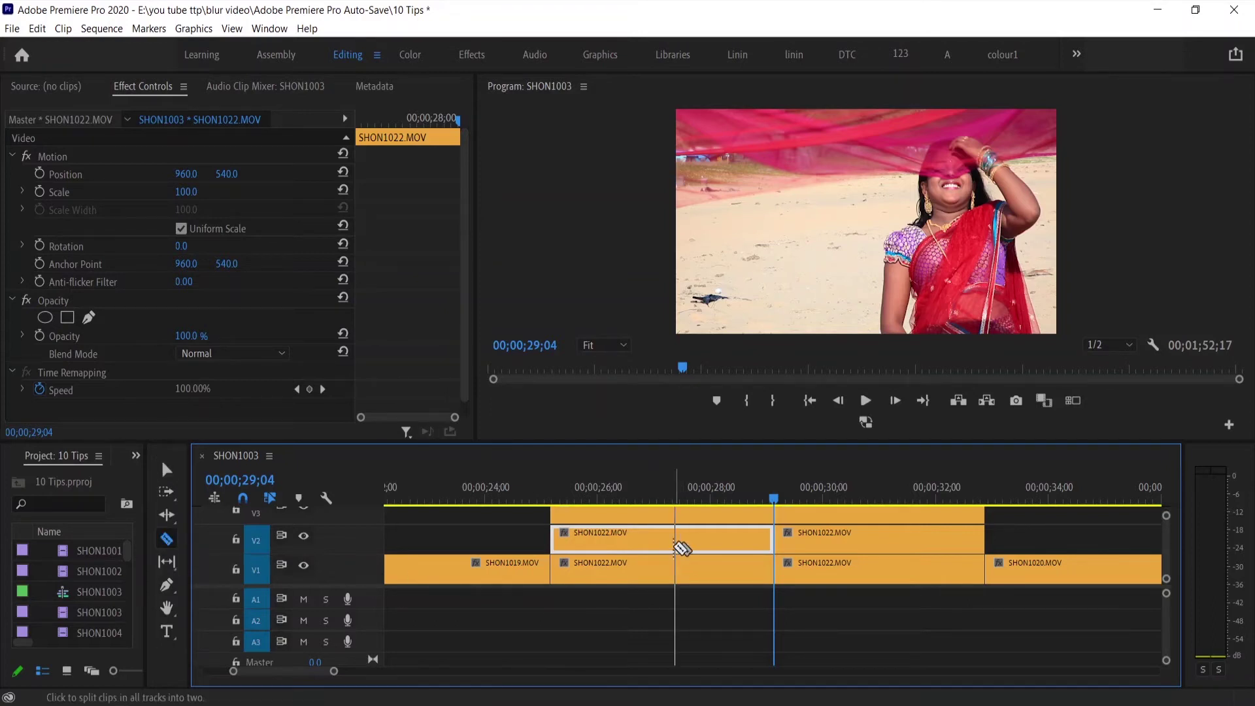
{"action": "left_click", "coordinate": [674, 547], "text": "shift"}
{"action": "left_click", "coordinate": [886, 548], "text": "shift"}
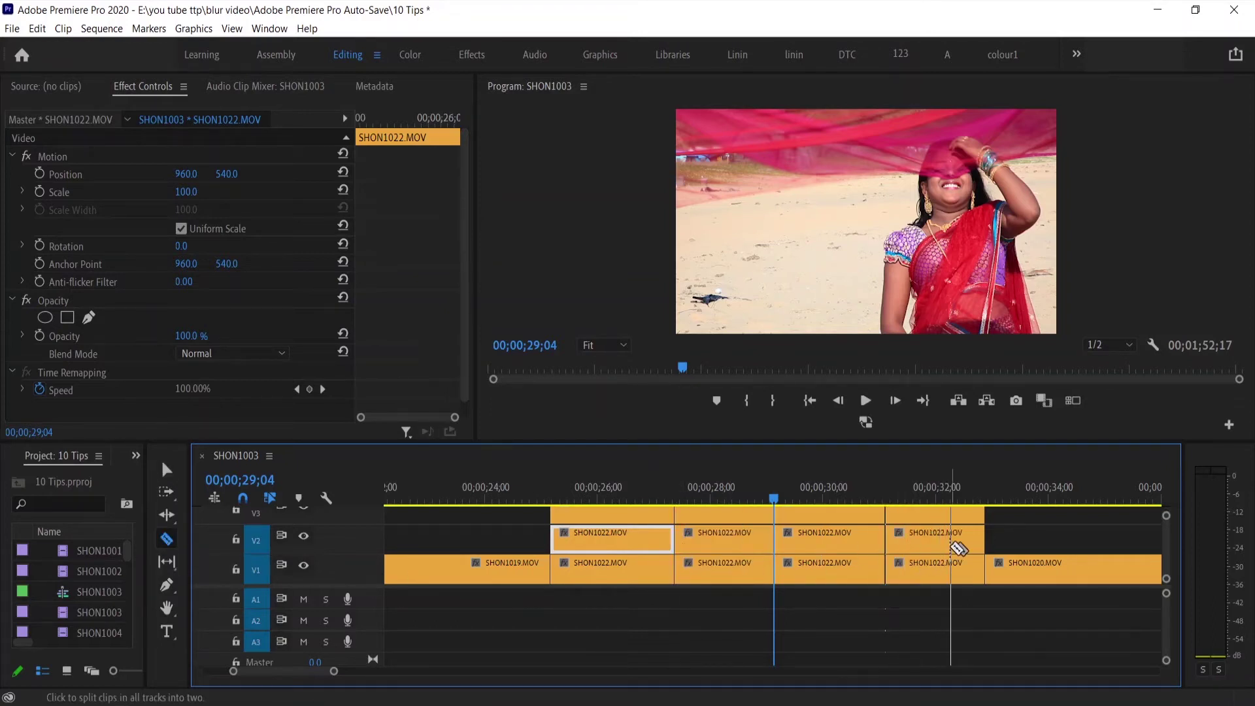
{"action": "left_click", "coordinate": [942, 548], "text": "shift"}
{"action": "left_click", "coordinate": [718, 552], "text": "shift"}
{"action": "left_click", "coordinate": [603, 548], "text": "shift"}
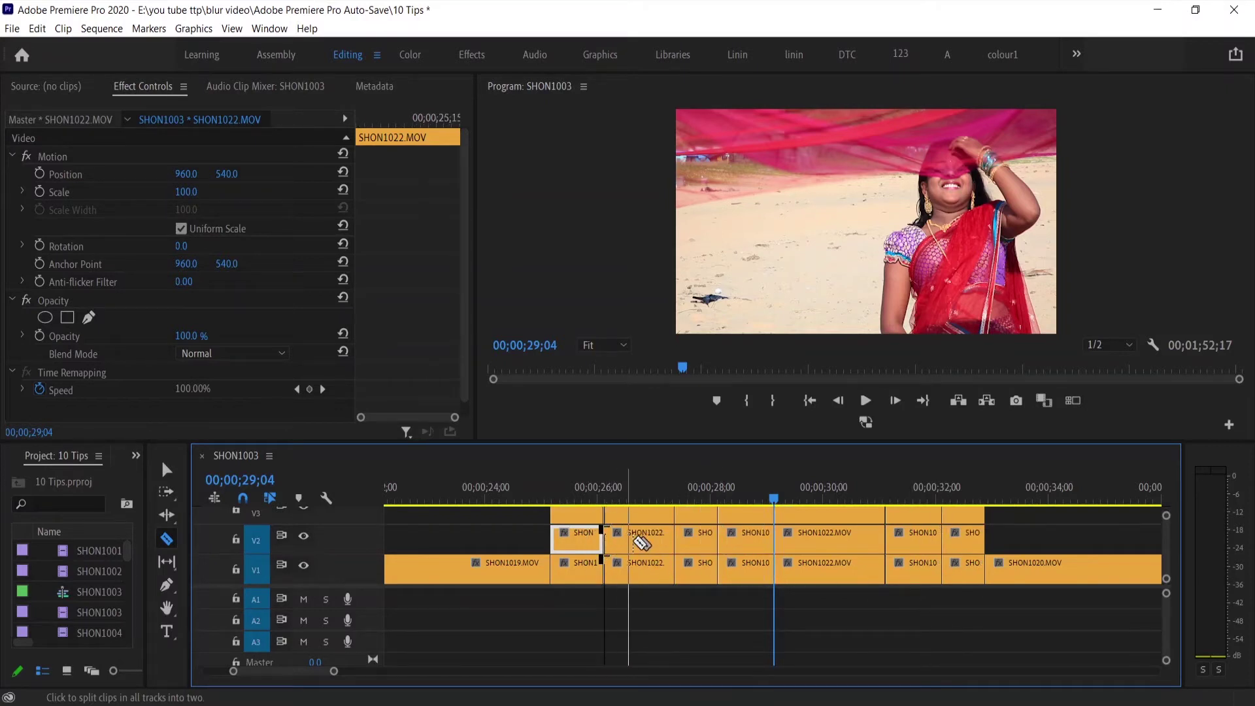
{"action": "left_click", "coordinate": [640, 546], "text": "shift"}
{"action": "left_click", "coordinate": [817, 552], "text": "shift"}
{"action": "left_click", "coordinate": [854, 552], "text": "shift"}
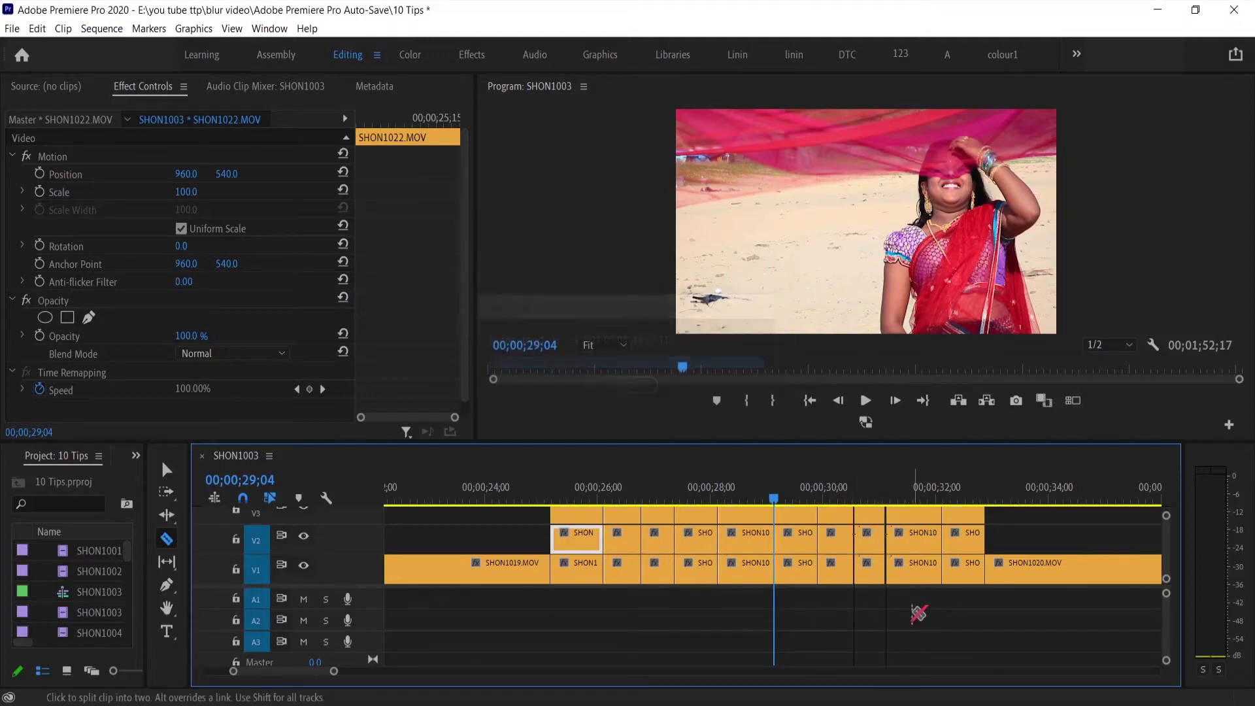
{"action": "scroll", "coordinate": [912, 614], "scroll_direction": "down", "scroll_amount": 1}
{"action": "left_click_drag", "start_coordinate": [335, 672], "coordinate": [384, 672]}
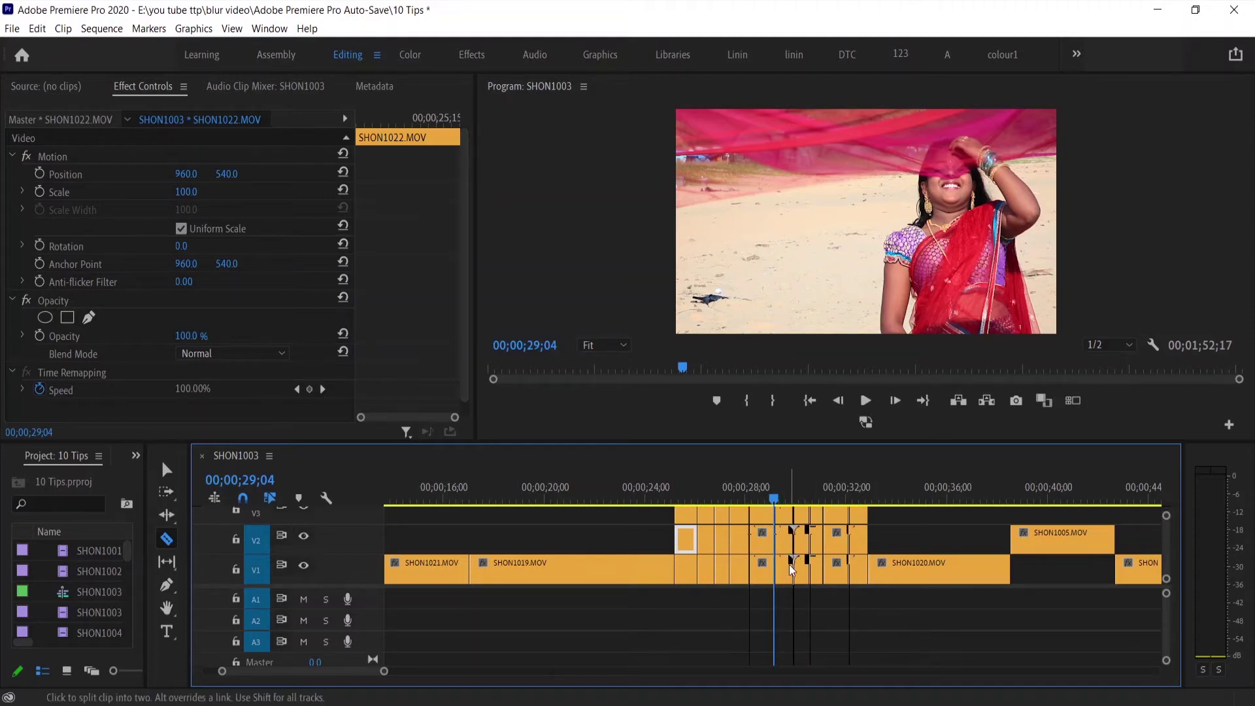
{"action": "scroll", "coordinate": [789, 549], "scroll_direction": "down", "scroll_amount": 3}
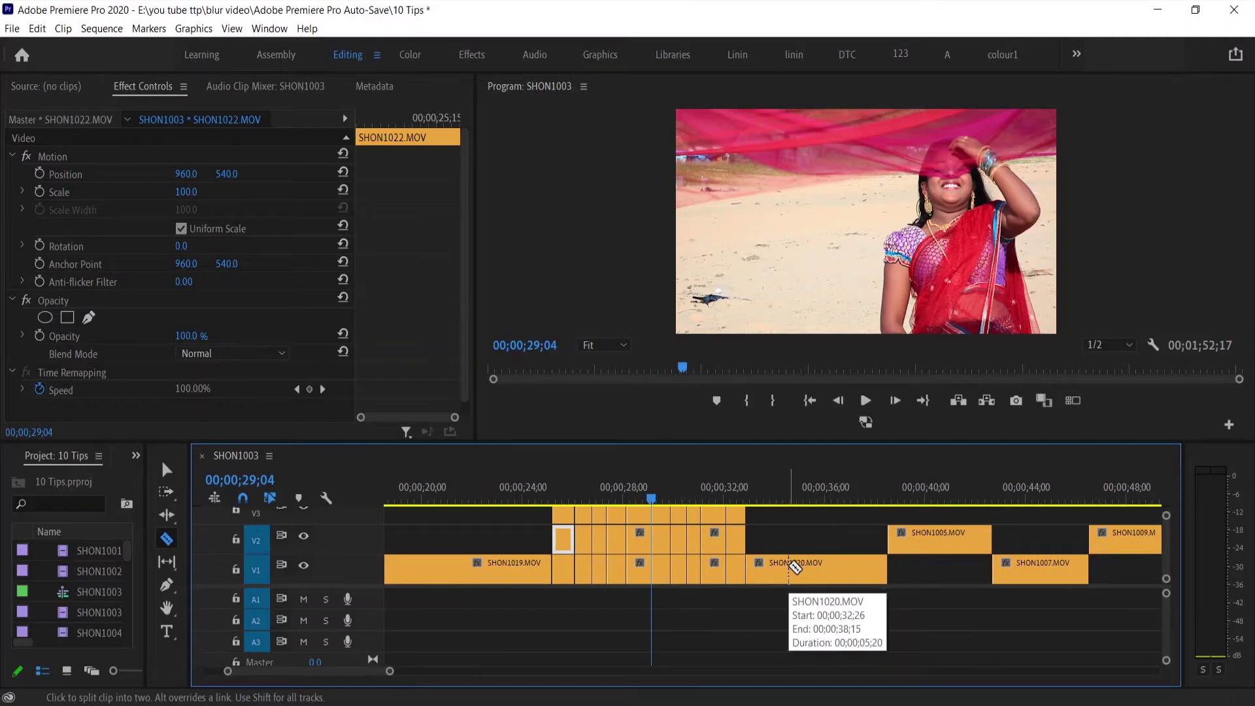
{"action": "key", "text": "v"}
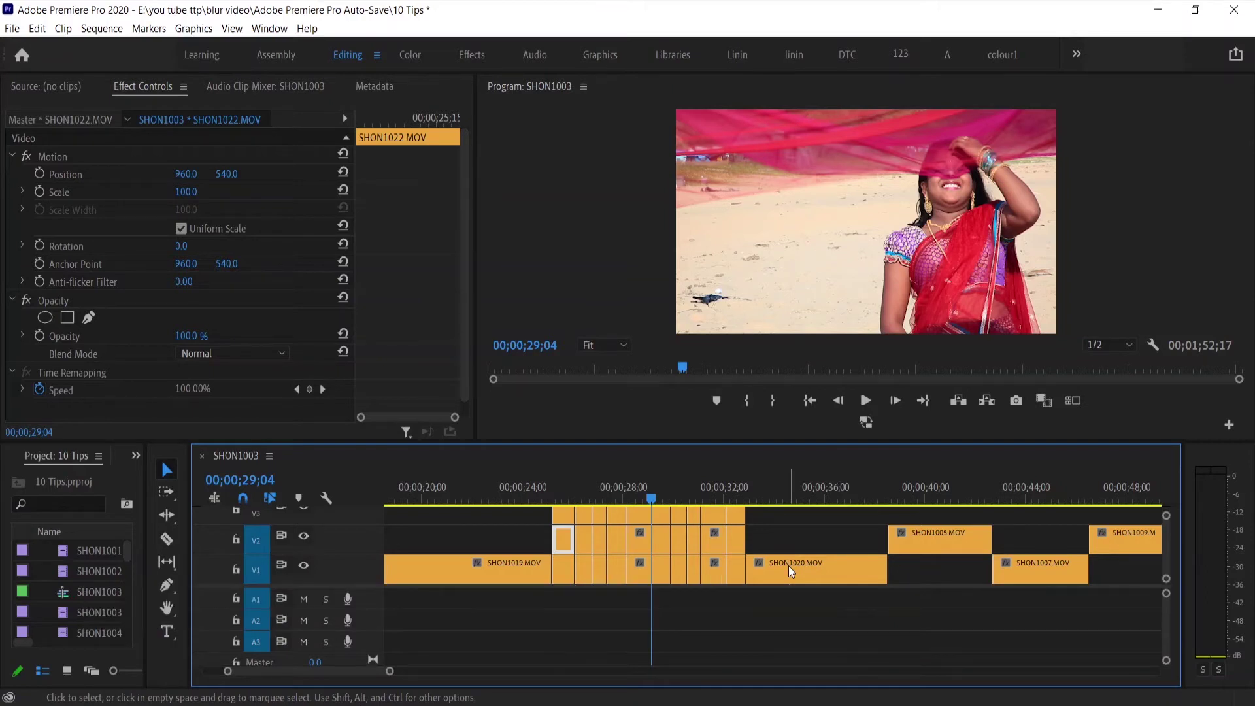
Step: Select SHON1020.MOV on V1 and show the Effects panel from the hidden-panels list
{"action": "left_click", "coordinate": [788, 566]}
{"action": "left_click", "coordinate": [772, 491]}
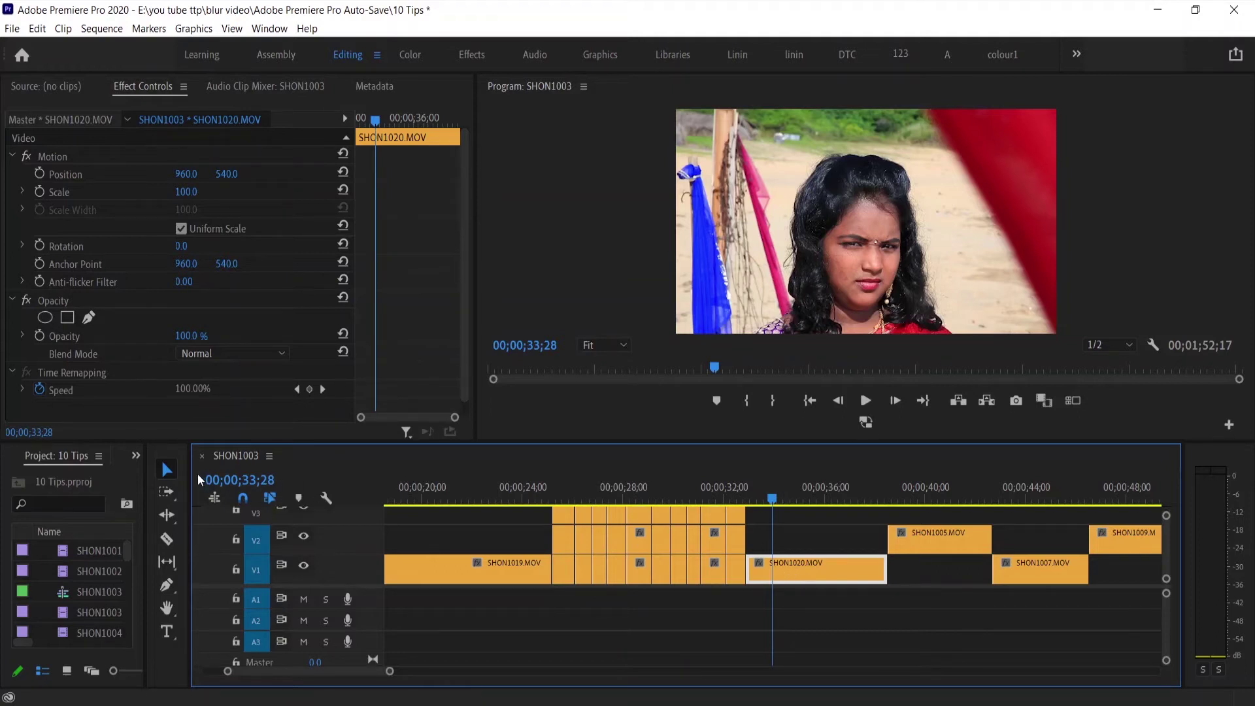
{"action": "left_click", "coordinate": [136, 456]}
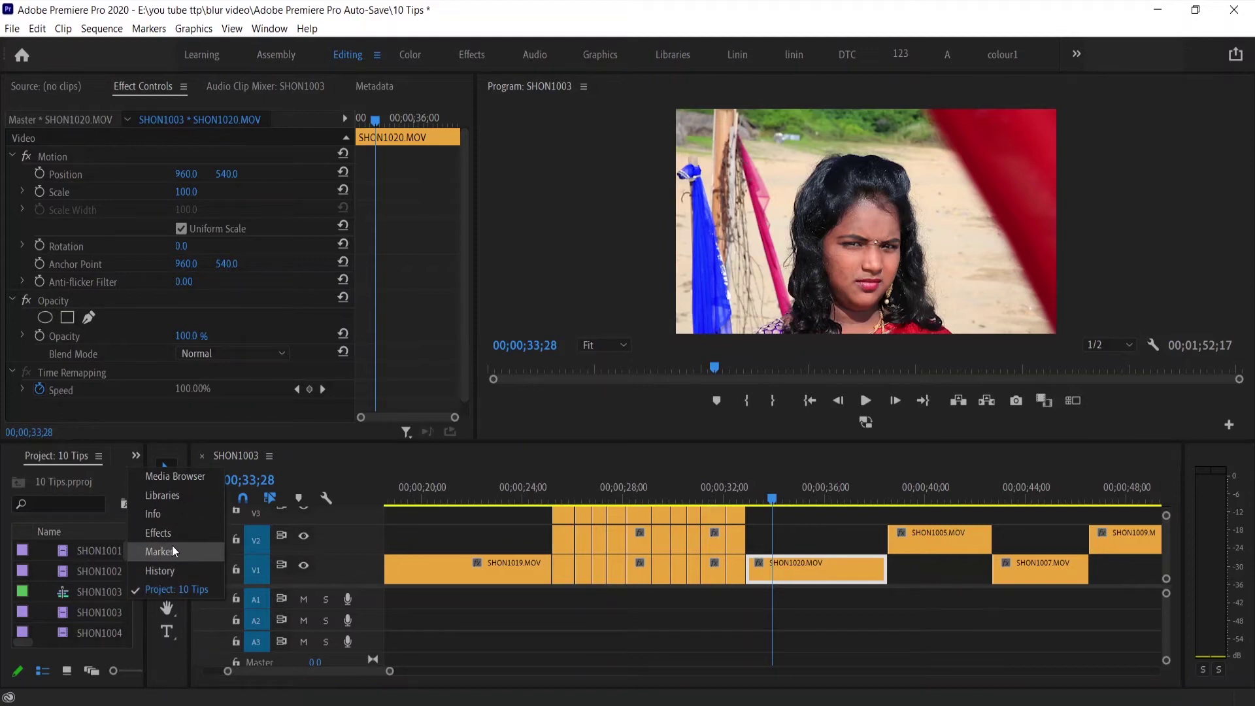
{"action": "left_click", "coordinate": [172, 539]}
Step: Drag Camera Blur from Blur & Sharpen onto SHON1020, then set Position 1211, 288 and Opacity 41%
{"action": "left_click_drag", "start_coordinate": [146, 503], "coordinate": [218, 504]}
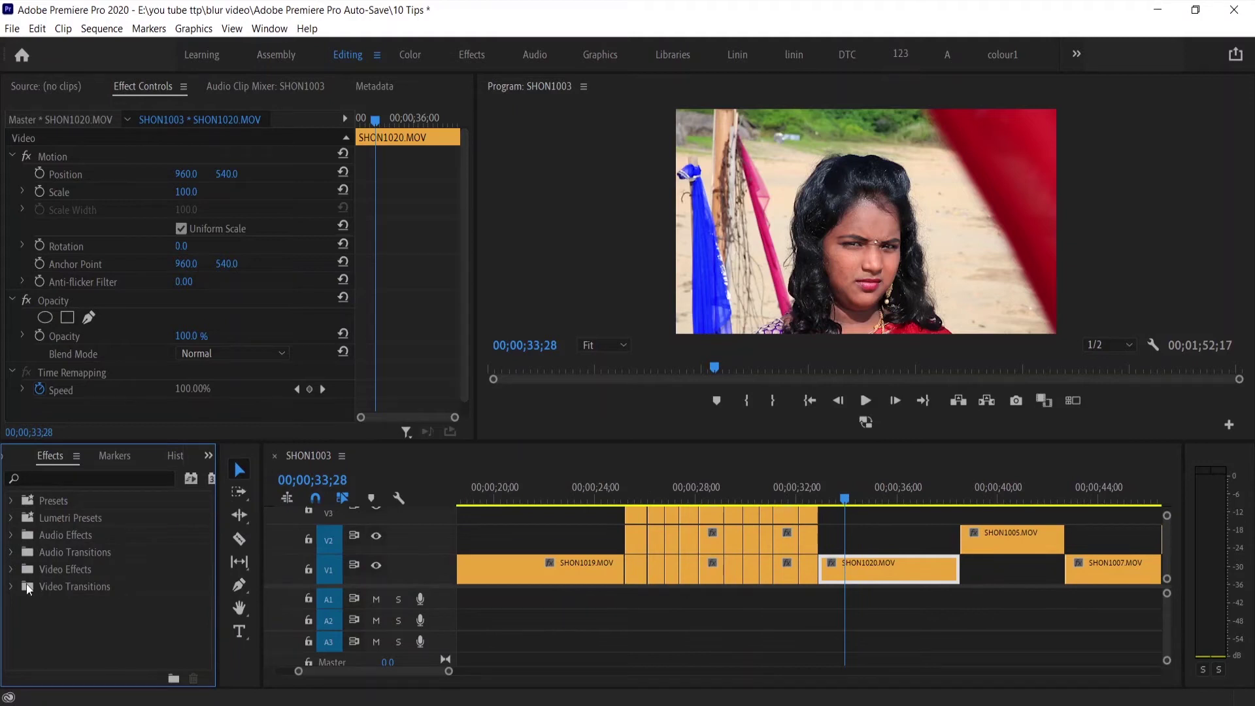
{"action": "left_click", "coordinate": [12, 570]}
{"action": "left_click", "coordinate": [20, 603]}
{"action": "mouse_move", "coordinate": [60, 621]}
{"action": "left_mouse_down"}
{"action": "mouse_move", "coordinate": [877, 591]}
{"action": "mouse_move", "coordinate": [873, 575]}
{"action": "left_mouse_up"}
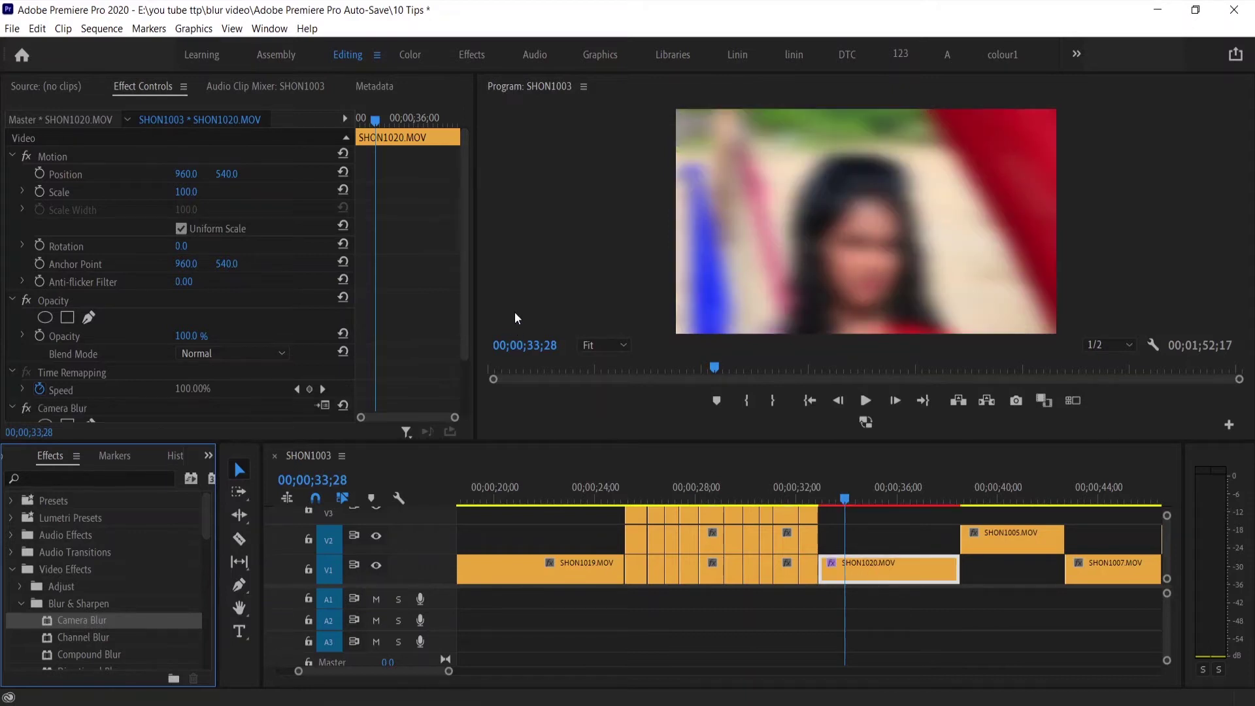
{"action": "mouse_move", "coordinate": [185, 174]}
{"action": "left_mouse_down"}
{"action": "mouse_move", "coordinate": [310, 174]}
{"action": "mouse_move", "coordinate": [62, 174]}
{"action": "left_mouse_up"}
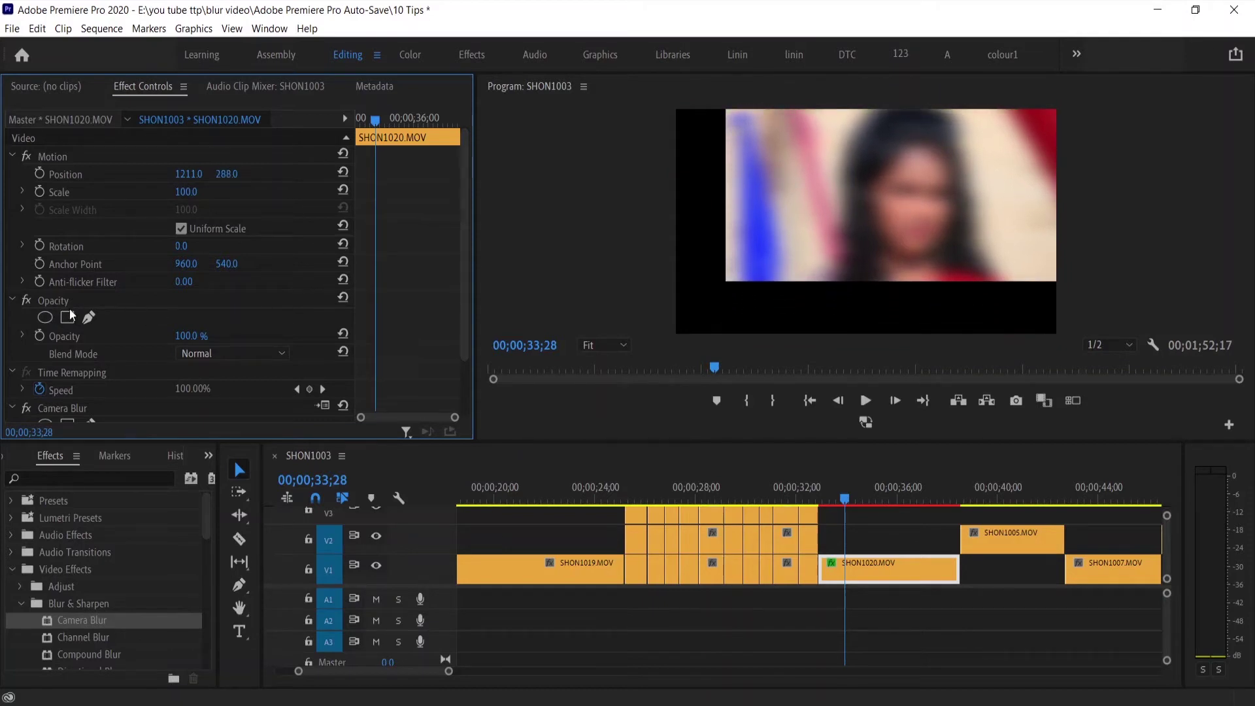
{"action": "left_click_drag", "start_coordinate": [206, 340], "coordinate": [198, 336]}
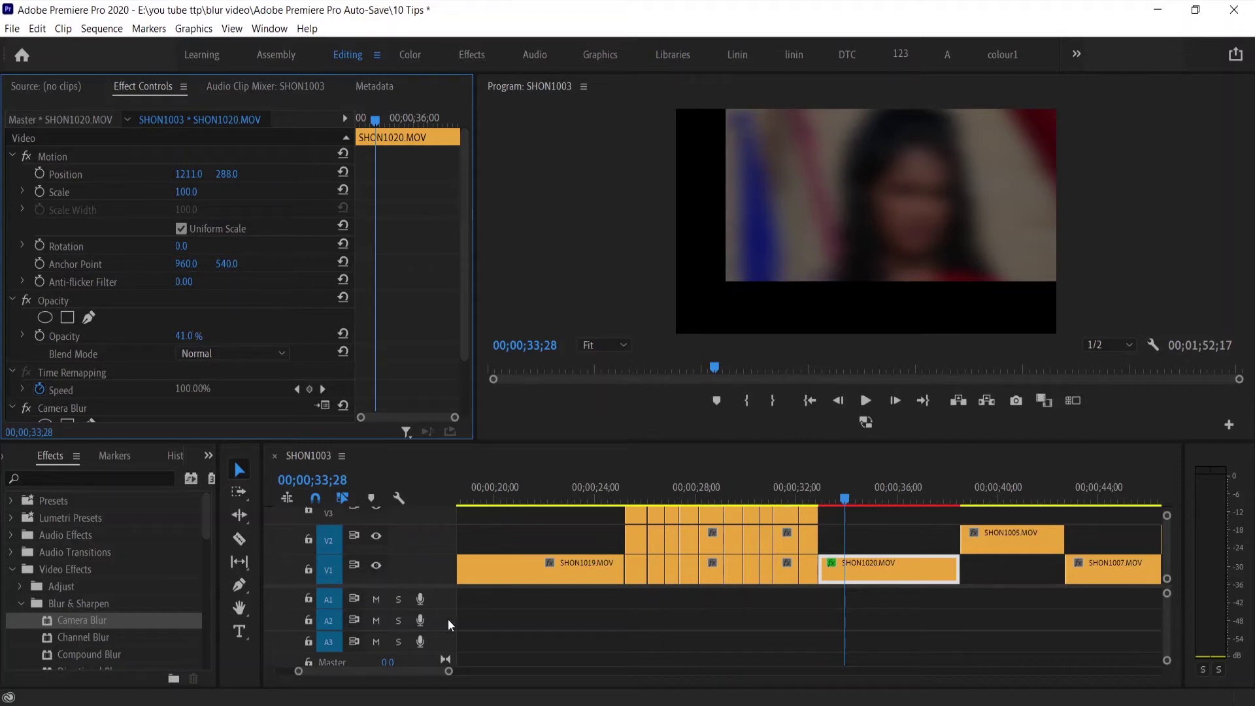
Step: Remove Attributes from SHON1020, toggling the Camera Blur checkbox before confirming
{"action": "right_click", "coordinate": [857, 569]}
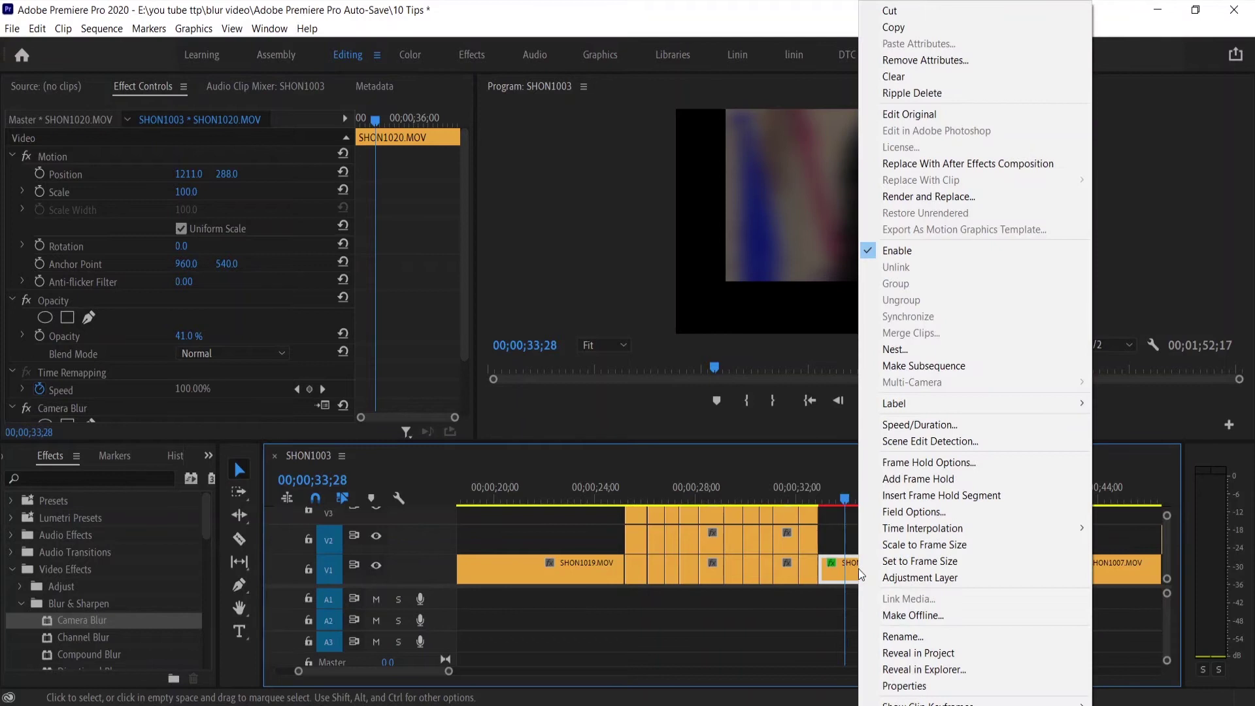
{"action": "left_click", "coordinate": [923, 60]}
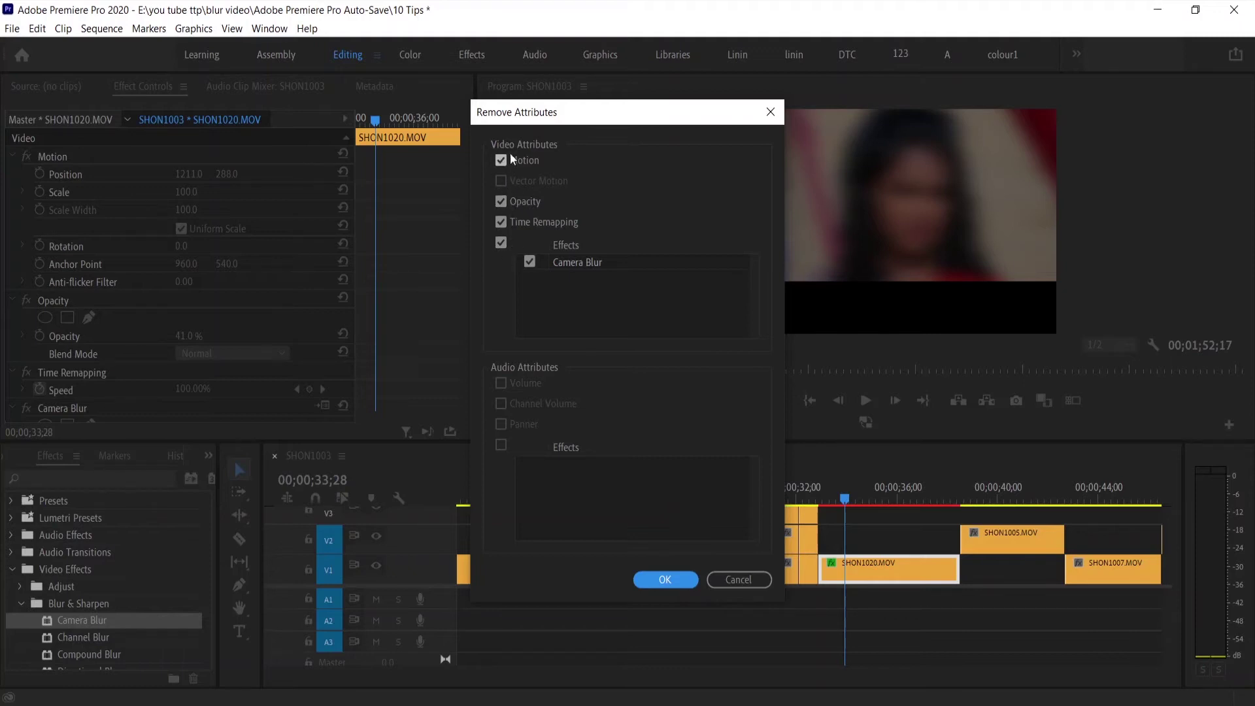
{"action": "left_click", "coordinate": [501, 243]}
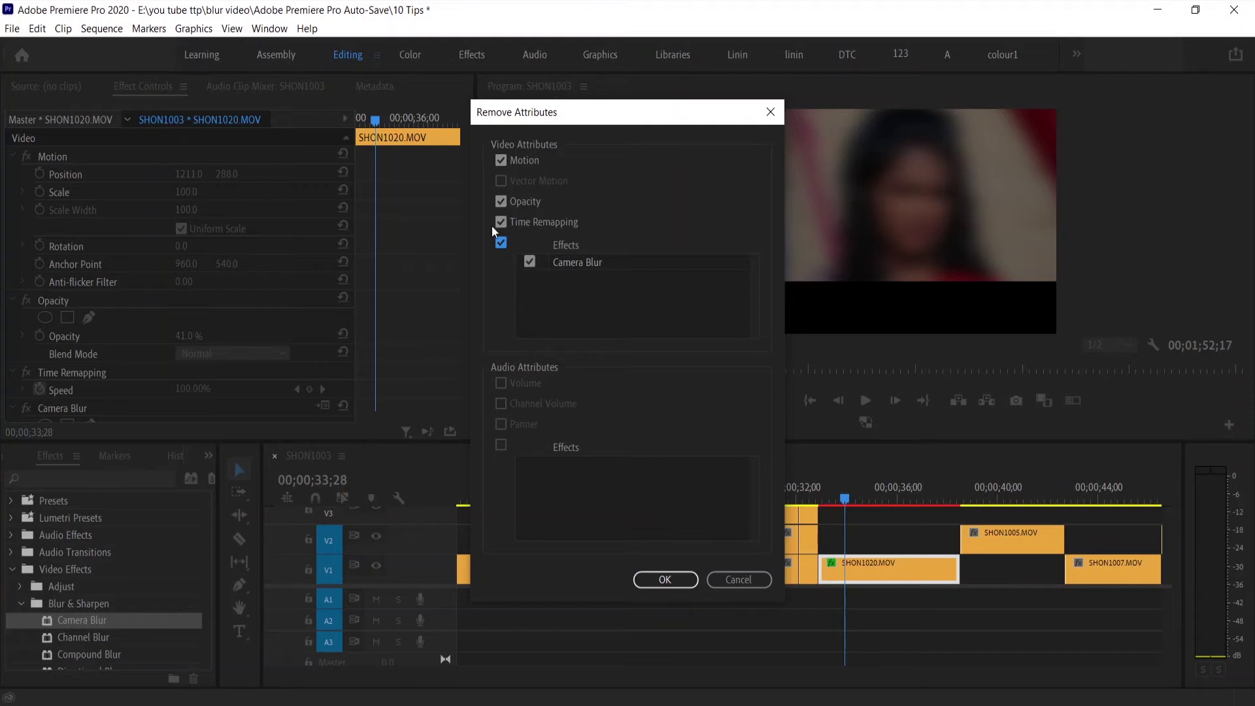
{"action": "left_click", "coordinate": [652, 583]}
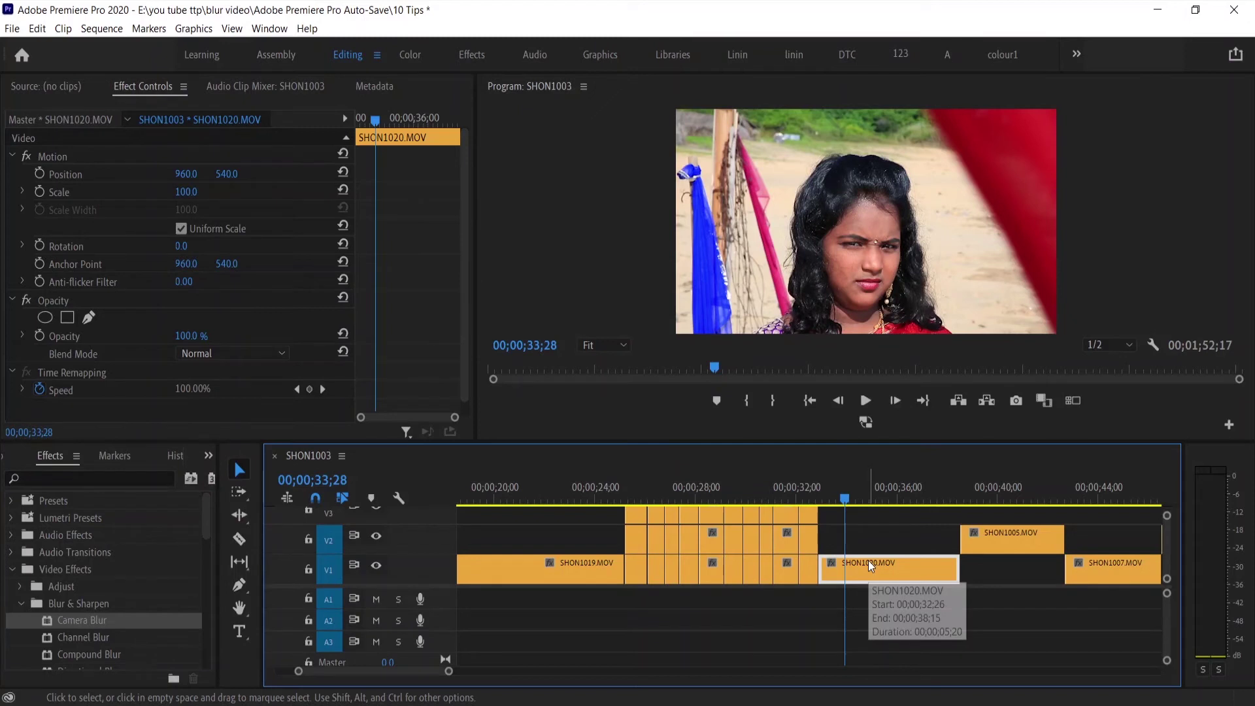
Step: Run Remove Attributes on SHON1020 a second time and confirm
{"action": "scroll", "coordinate": [861, 559], "scroll_direction": "down", "scroll_amount": 2}
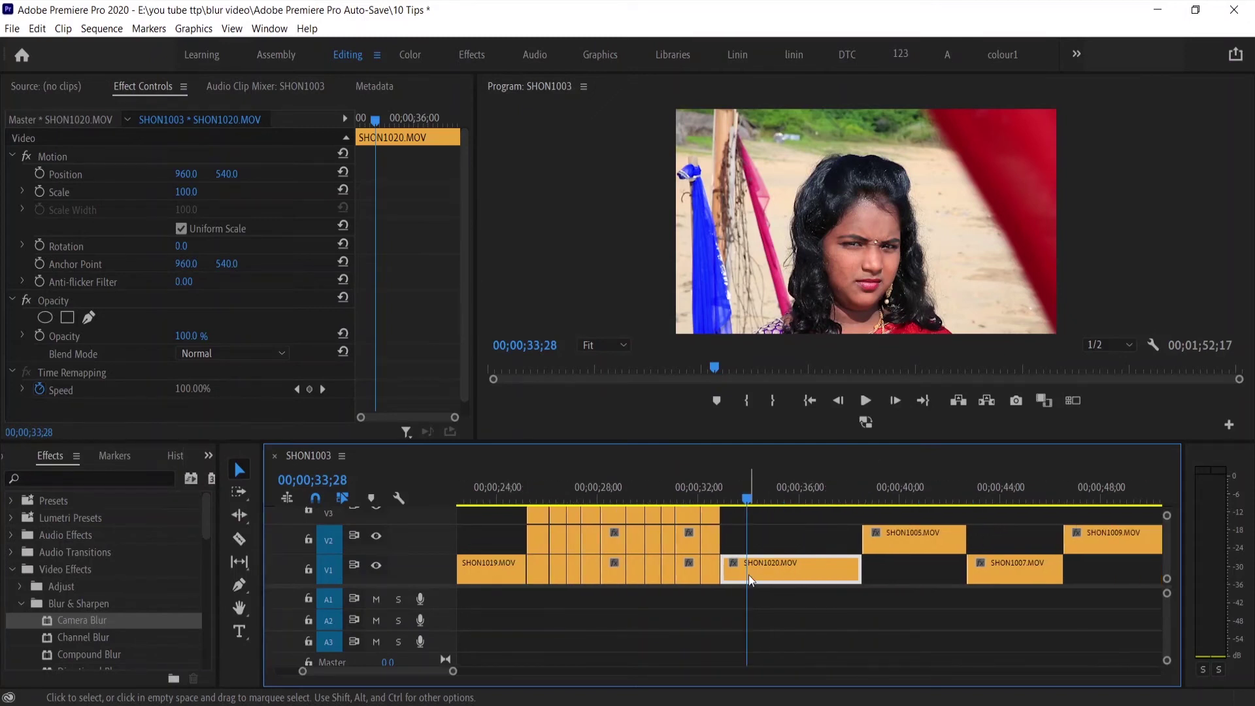
{"action": "right_click", "coordinate": [749, 575]}
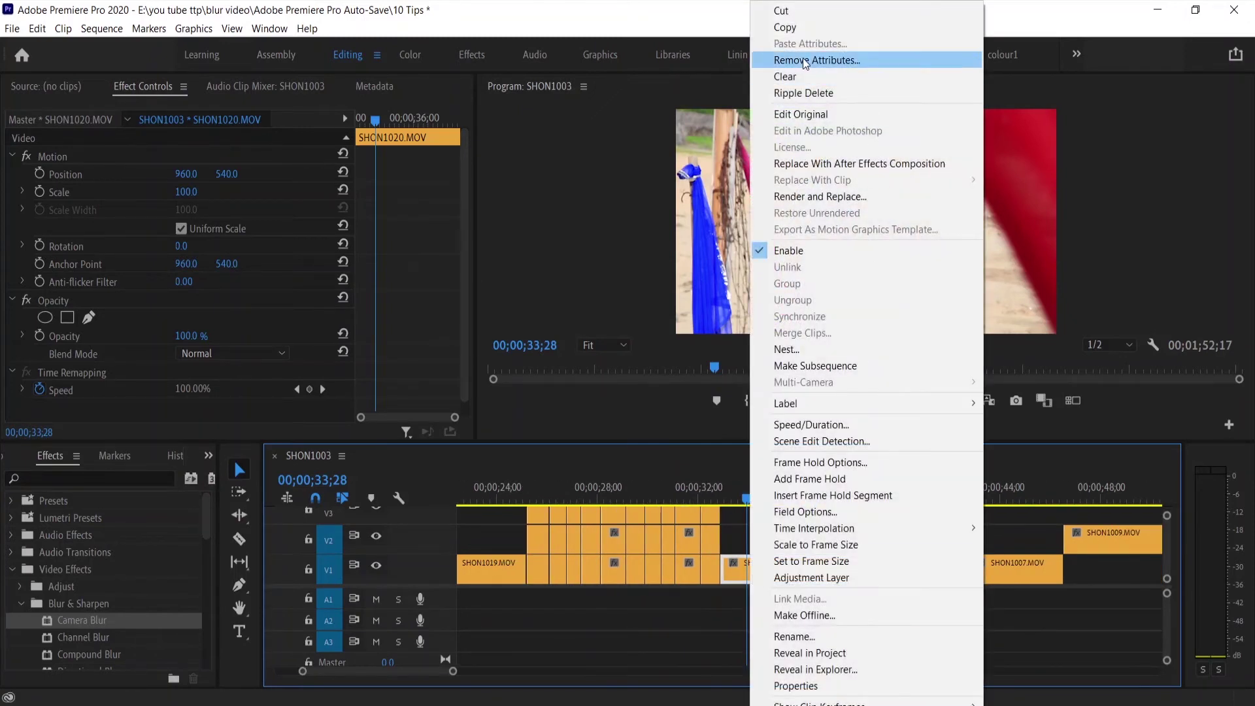
{"action": "left_click", "coordinate": [802, 59]}
{"action": "left_click", "coordinate": [657, 584]}
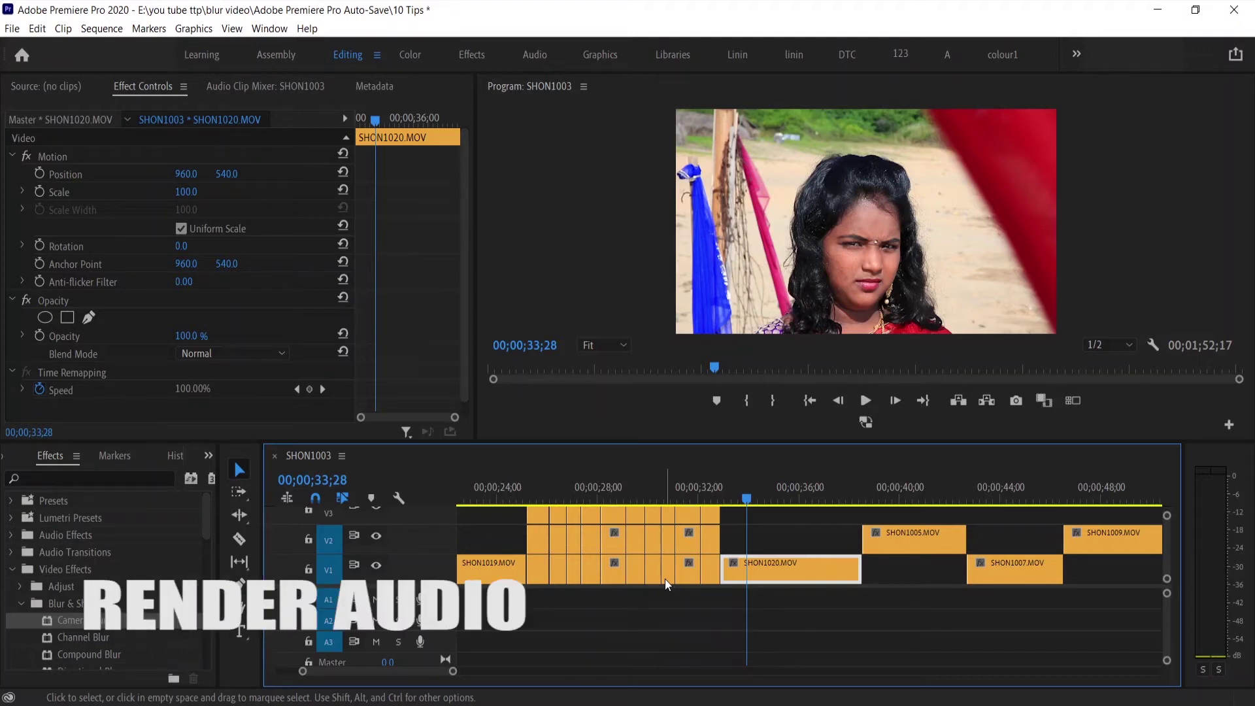
Step: Zoom the timeline, check Render Audio in the Sequence menu, then bring up the Edit menu
{"action": "left_click_drag", "start_coordinate": [452, 676], "coordinate": [438, 673]}
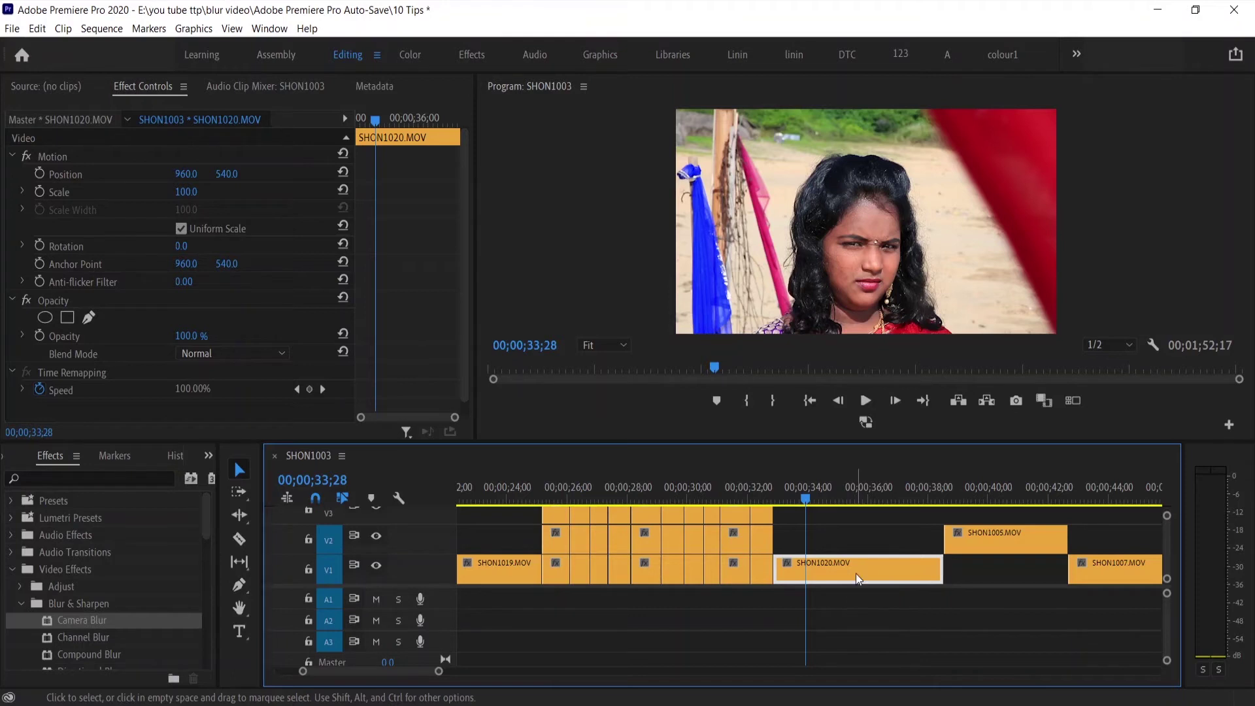
{"action": "left_click", "coordinate": [101, 28]}
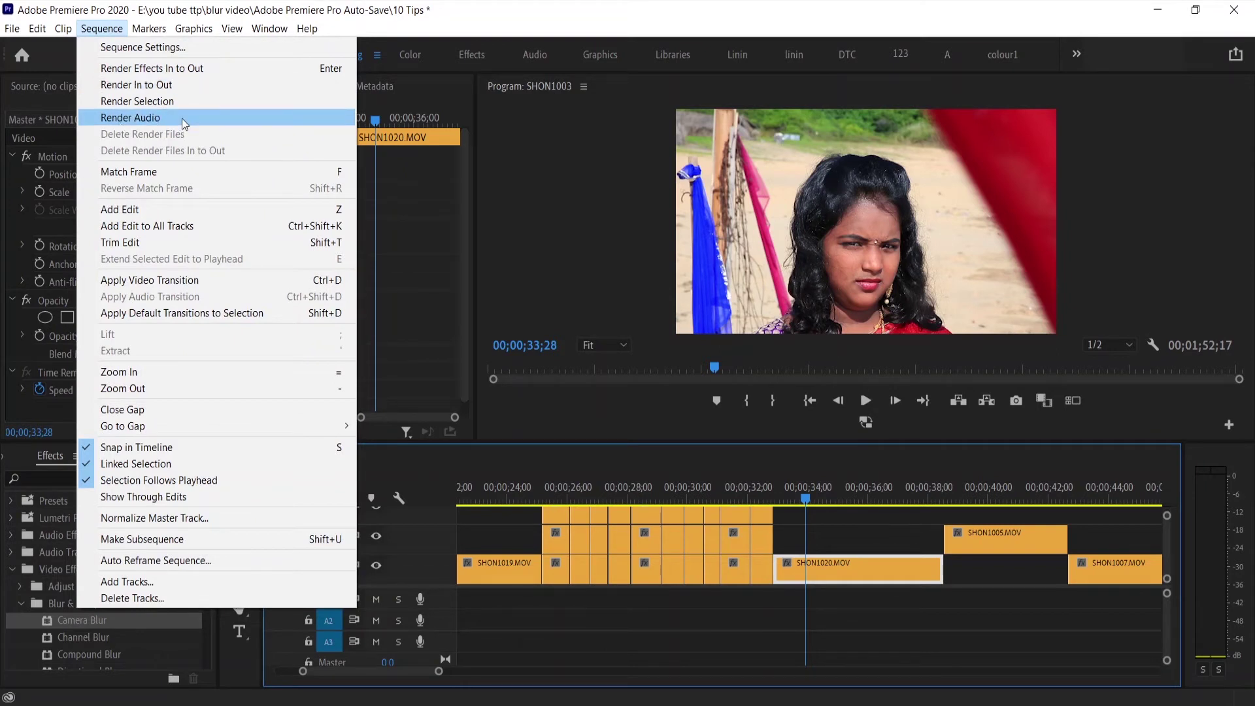
{"action": "left_click", "coordinate": [840, 574]}
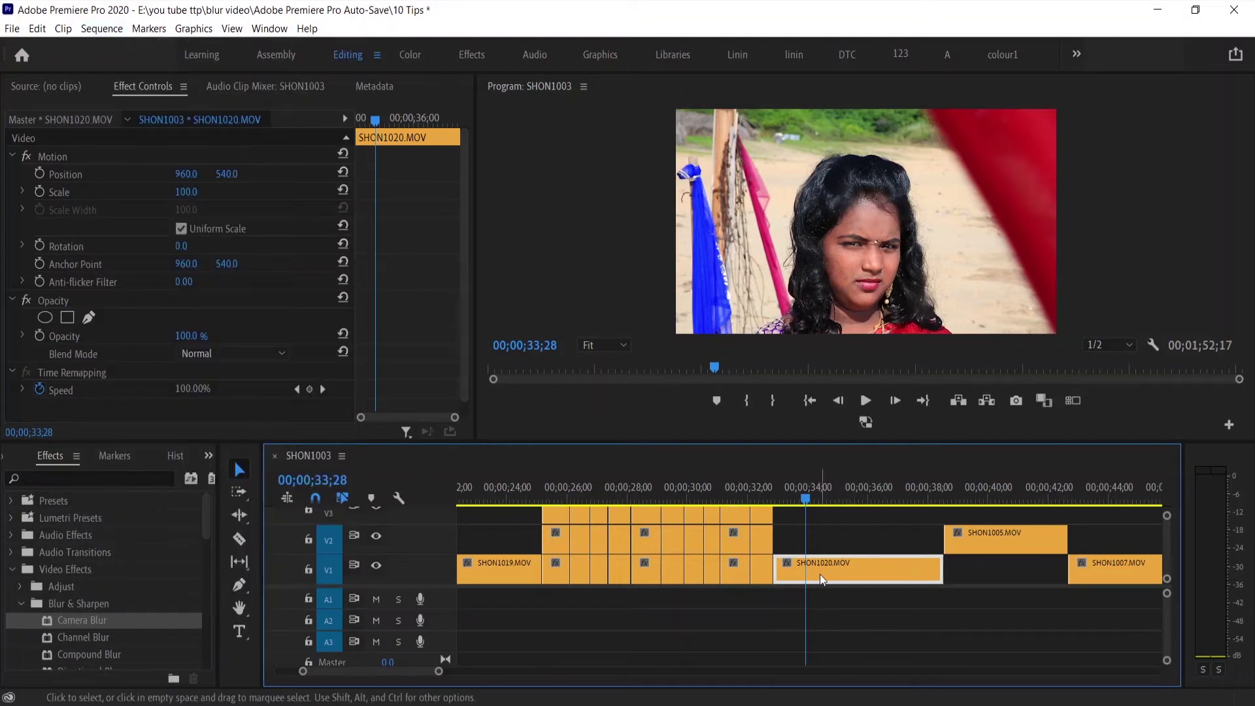
{"action": "left_click", "coordinate": [37, 30]}
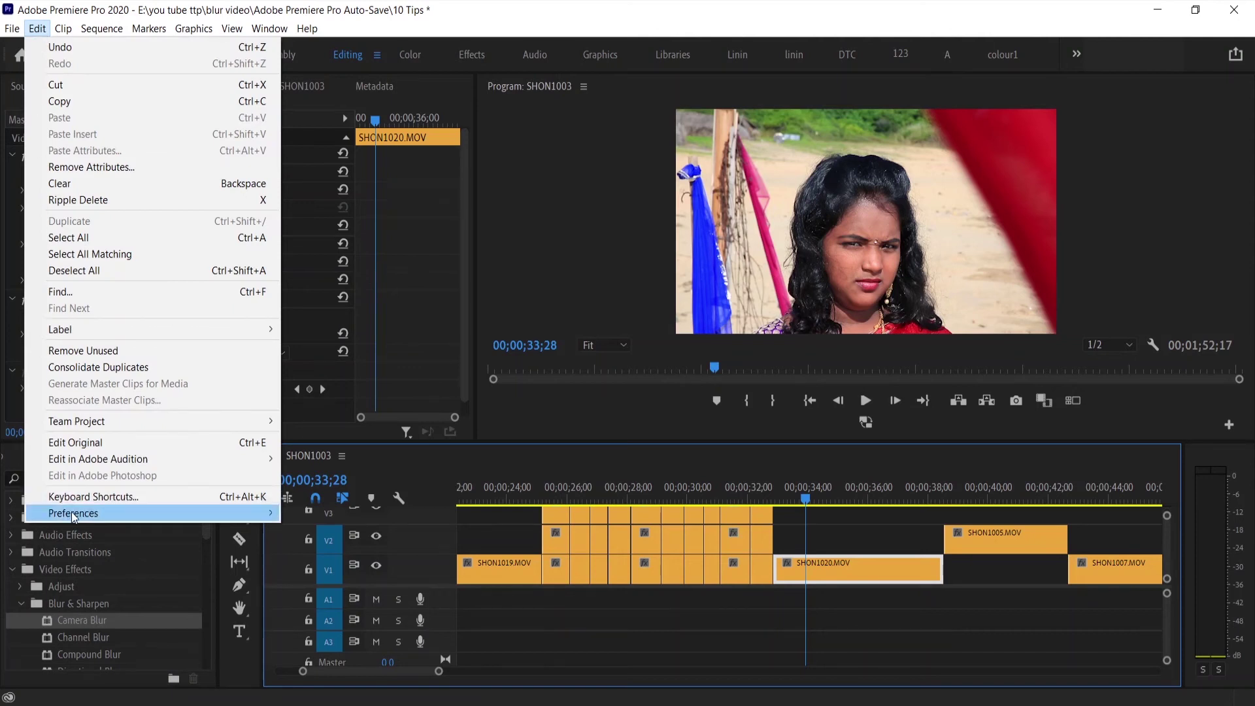
Step: In Audio preferences, toggle 'Render audio when rendering video' off and back on, then confirm
{"action": "mouse_move", "coordinate": [73, 514]}
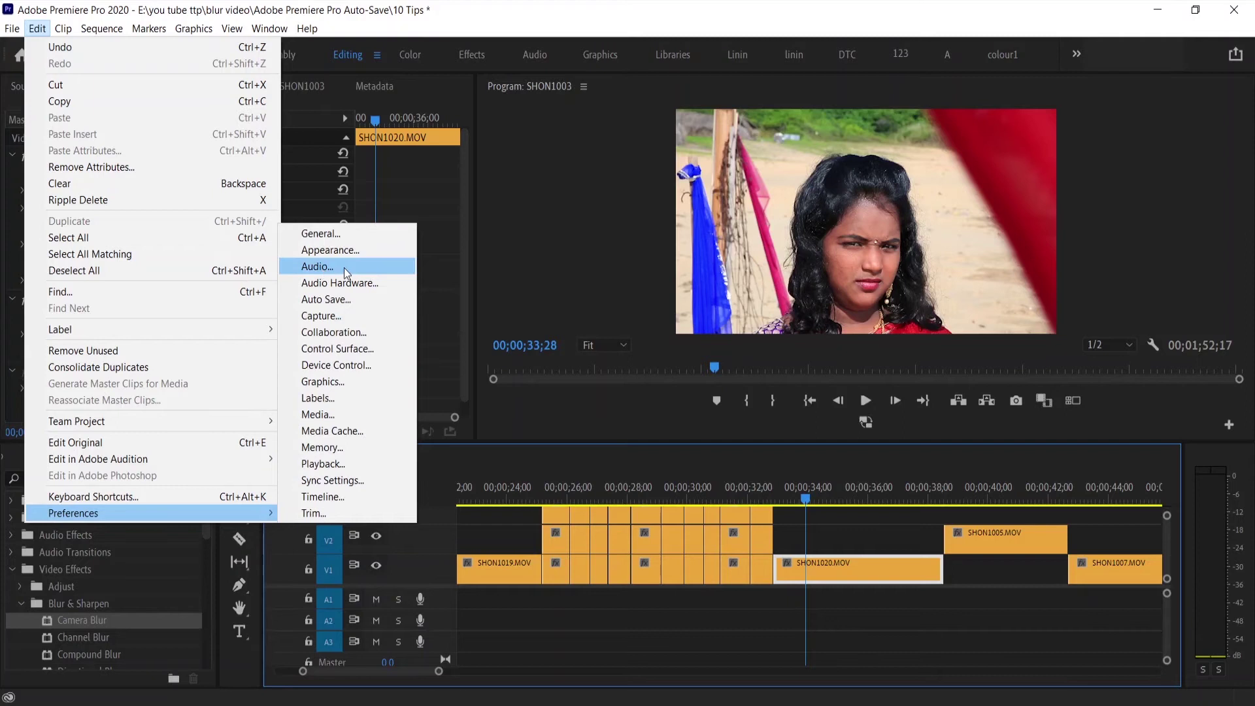
{"action": "left_click", "coordinate": [345, 268]}
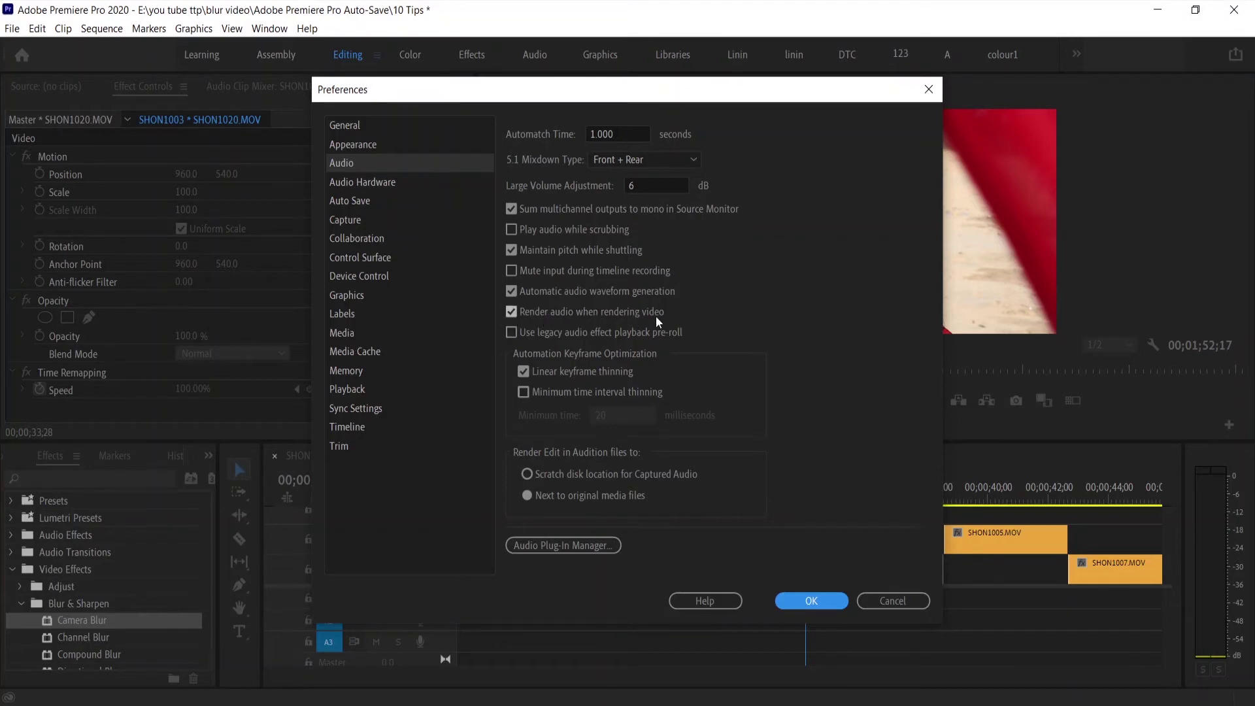
{"action": "left_click", "coordinate": [512, 312]}
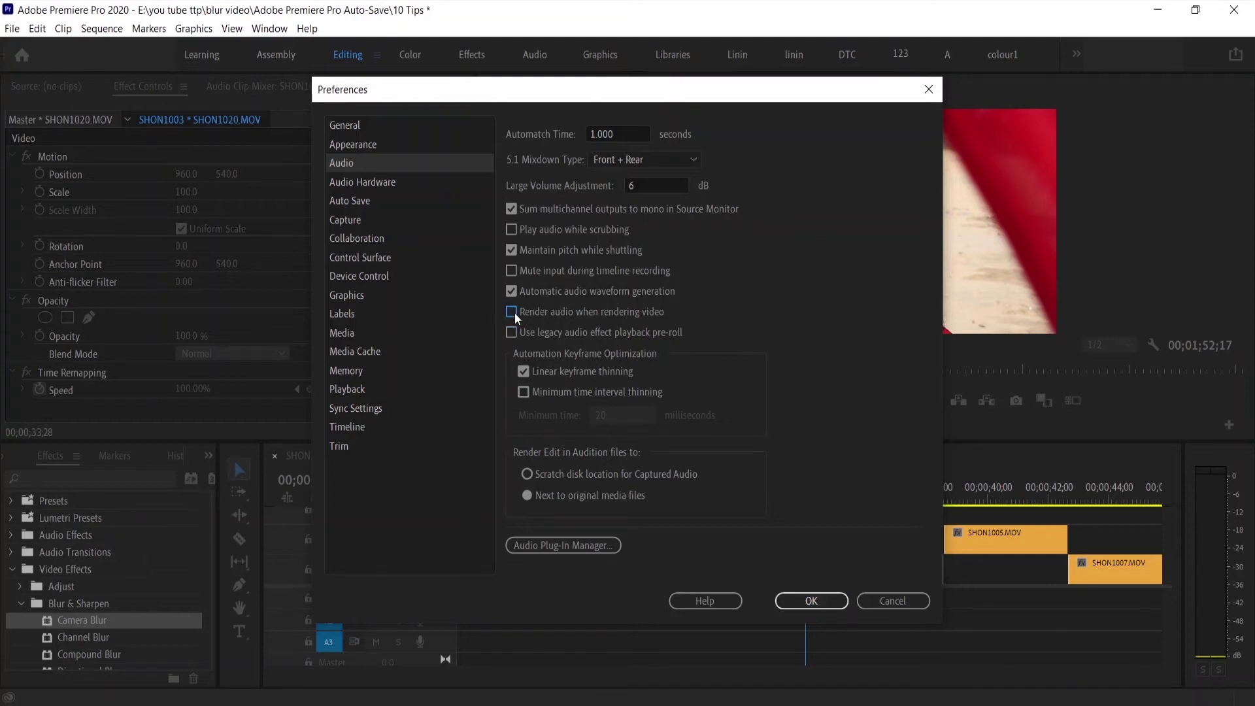
{"action": "left_click", "coordinate": [515, 313]}
{"action": "left_click", "coordinate": [789, 601]}
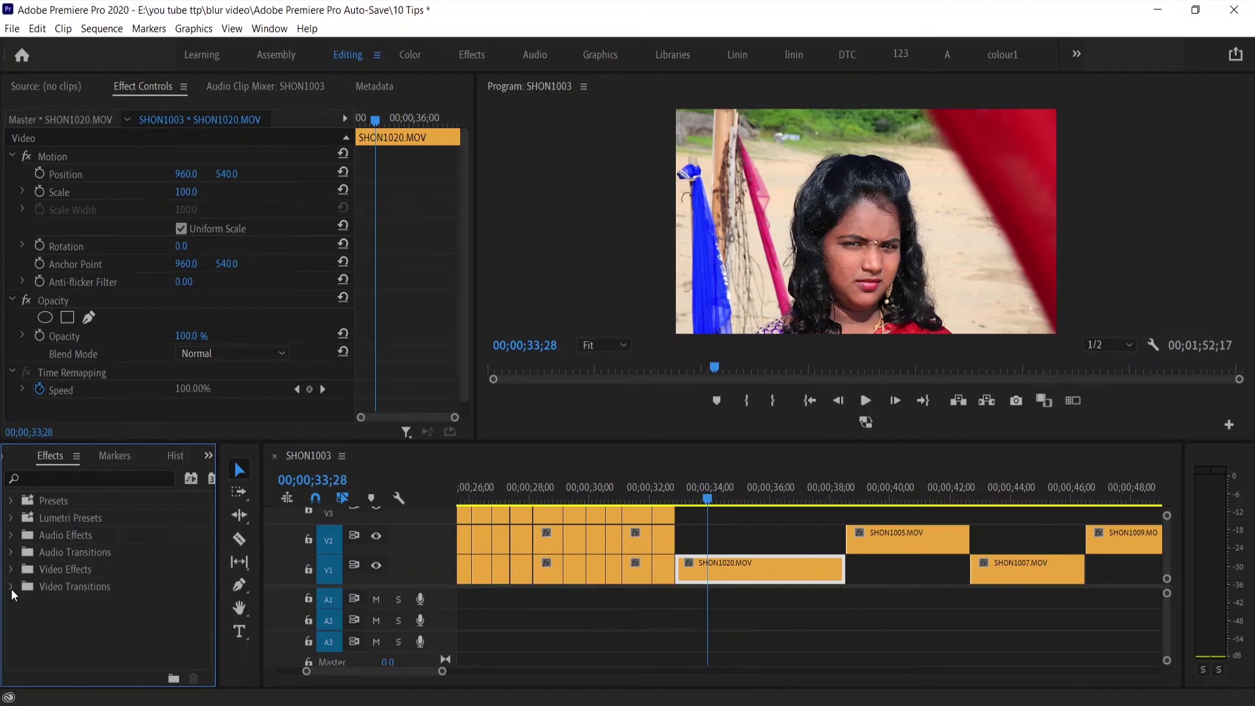
Step: Drag Cross Dissolve from Video Transitions > Dissolve onto the start of SHON1005
{"action": "left_click", "coordinate": [11, 586]}
{"action": "scroll", "coordinate": [43, 605], "scroll_direction": "down", "scroll_amount": 1}
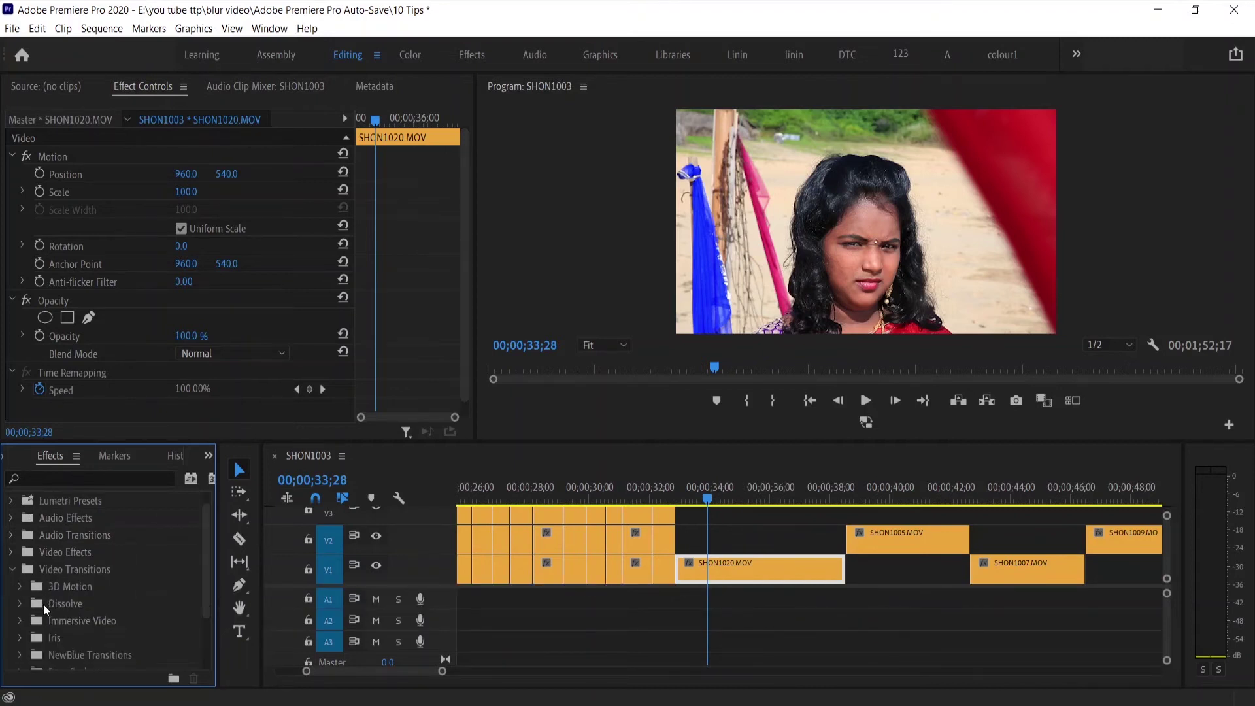
{"action": "left_click", "coordinate": [21, 601]}
{"action": "scroll", "coordinate": [152, 613], "scroll_direction": "down", "scroll_amount": 1}
{"action": "scroll", "coordinate": [152, 613], "scroll_direction": "down", "scroll_amount": 1}
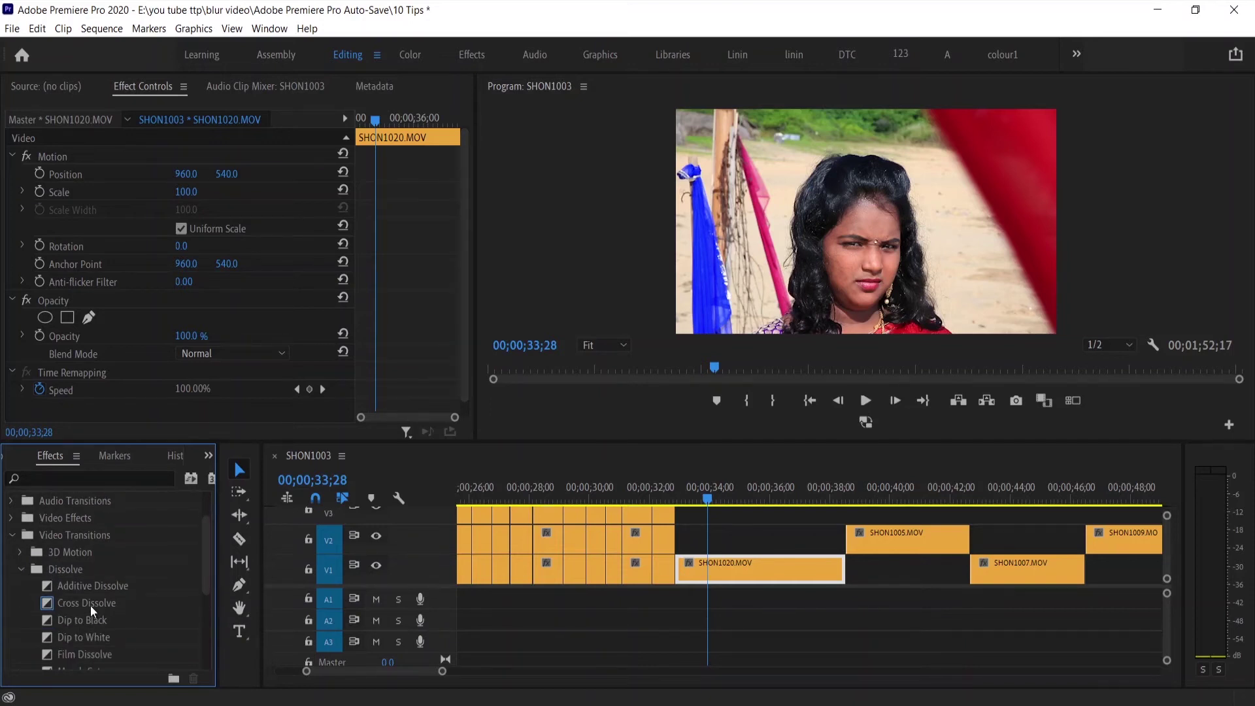
{"action": "left_click", "coordinate": [89, 605]}
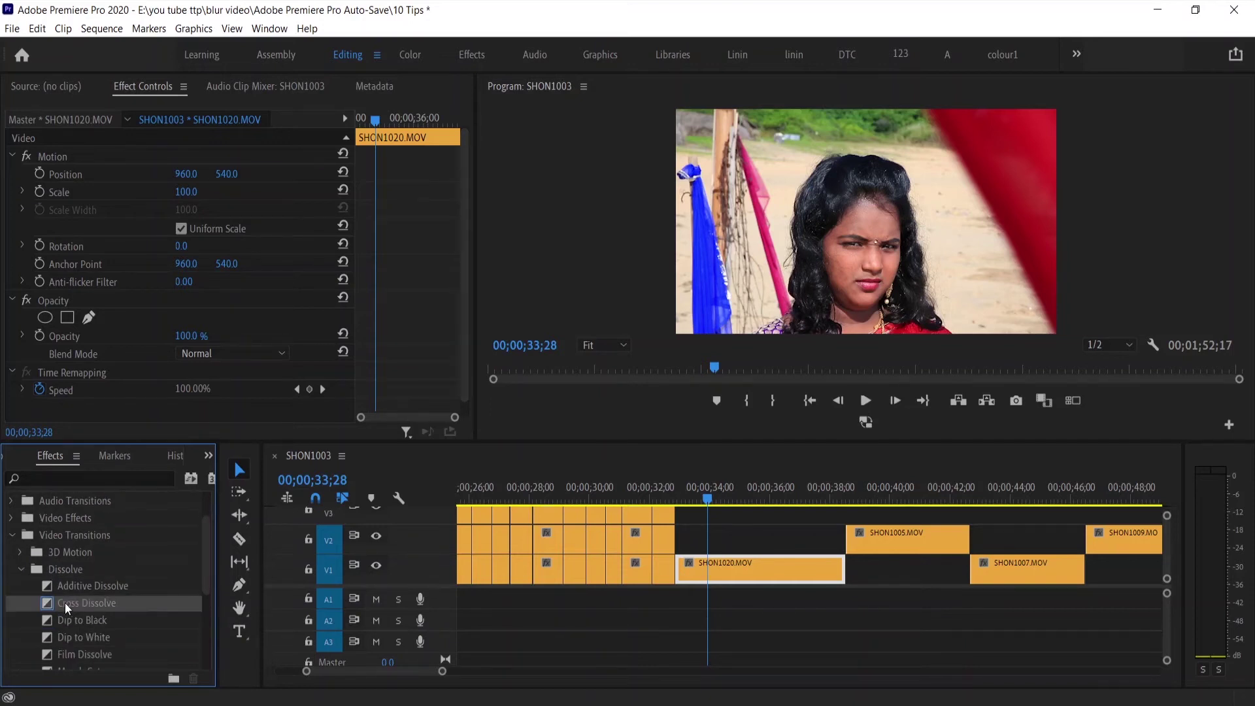
{"action": "left_click_drag", "start_coordinate": [64, 603], "coordinate": [860, 543]}
{"action": "left_click_drag", "start_coordinate": [849, 496], "coordinate": [864, 500]}
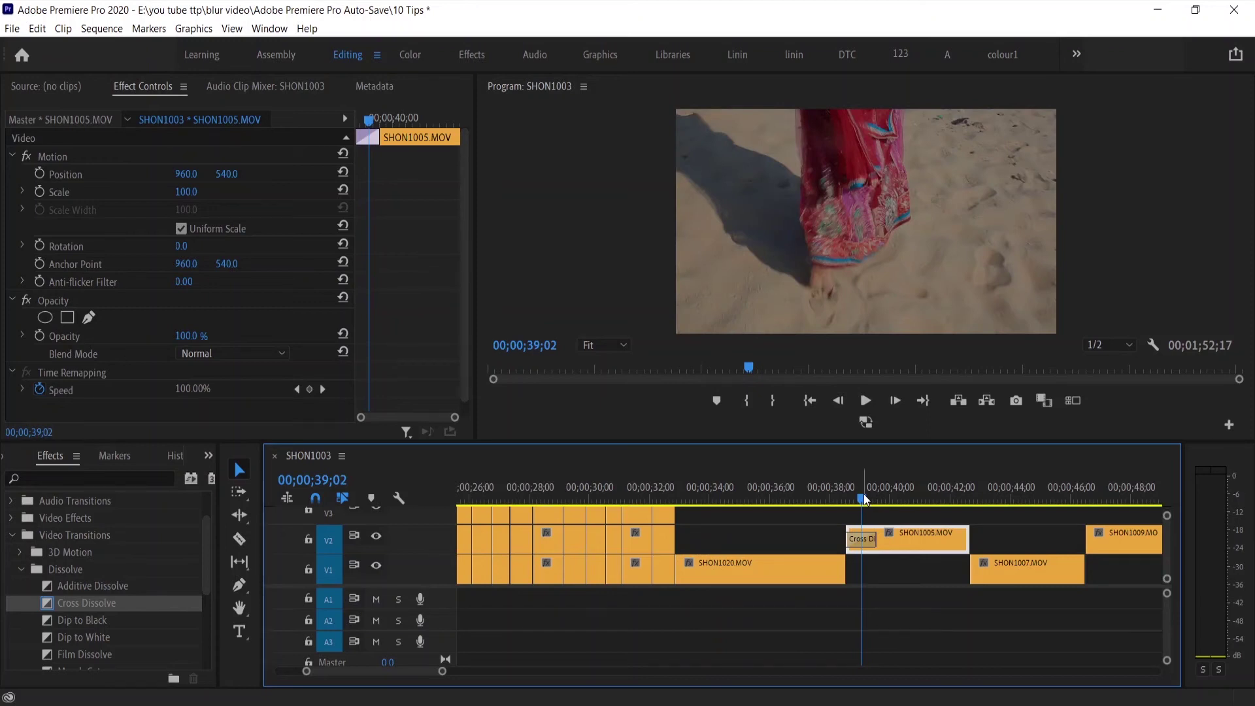
Step: Undo that dissolve, then apply Cross Dissolves to both ends of SHON1005 with Ctrl+D
{"action": "key", "text": "ctrl+z"}
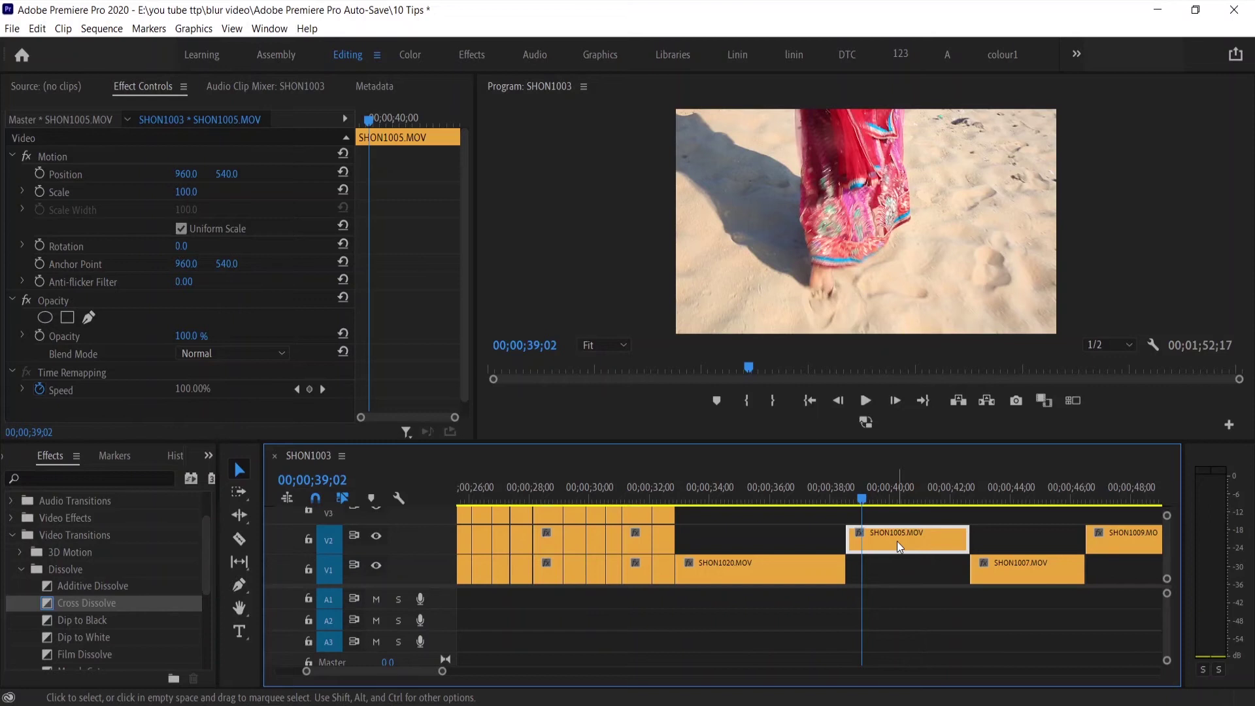
{"action": "key", "text": "ctrl+d"}
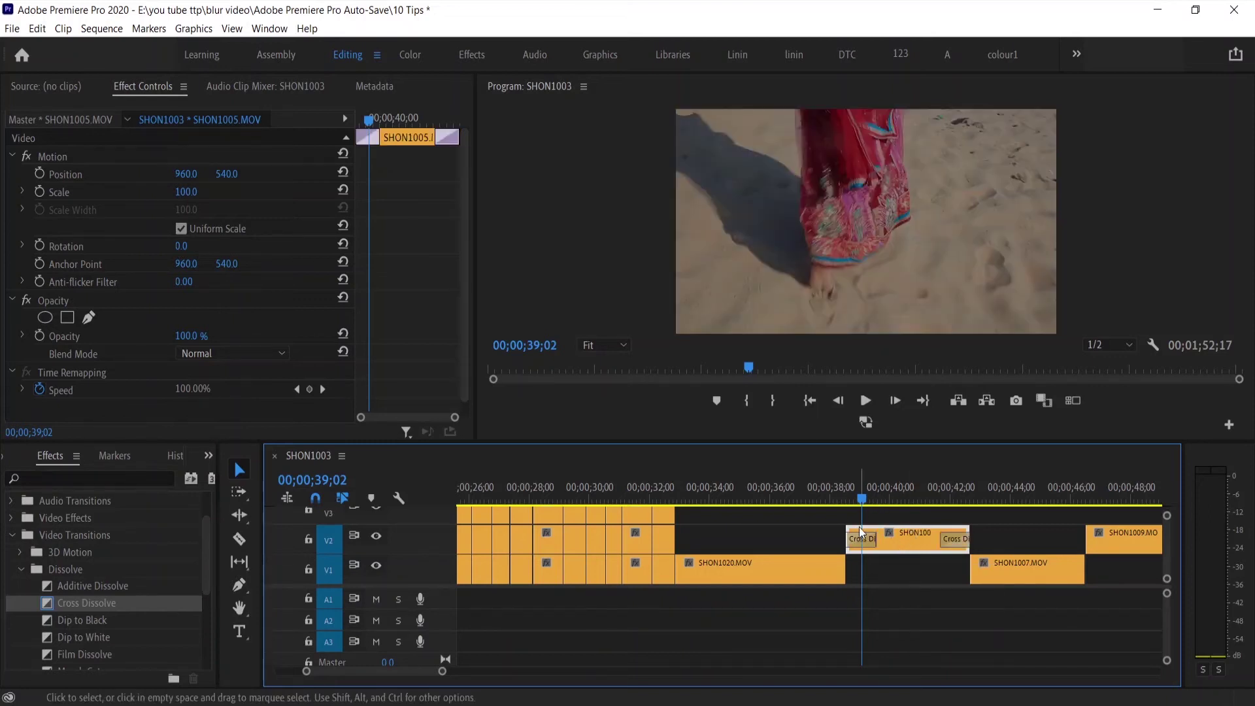
{"action": "left_click", "coordinate": [952, 539]}
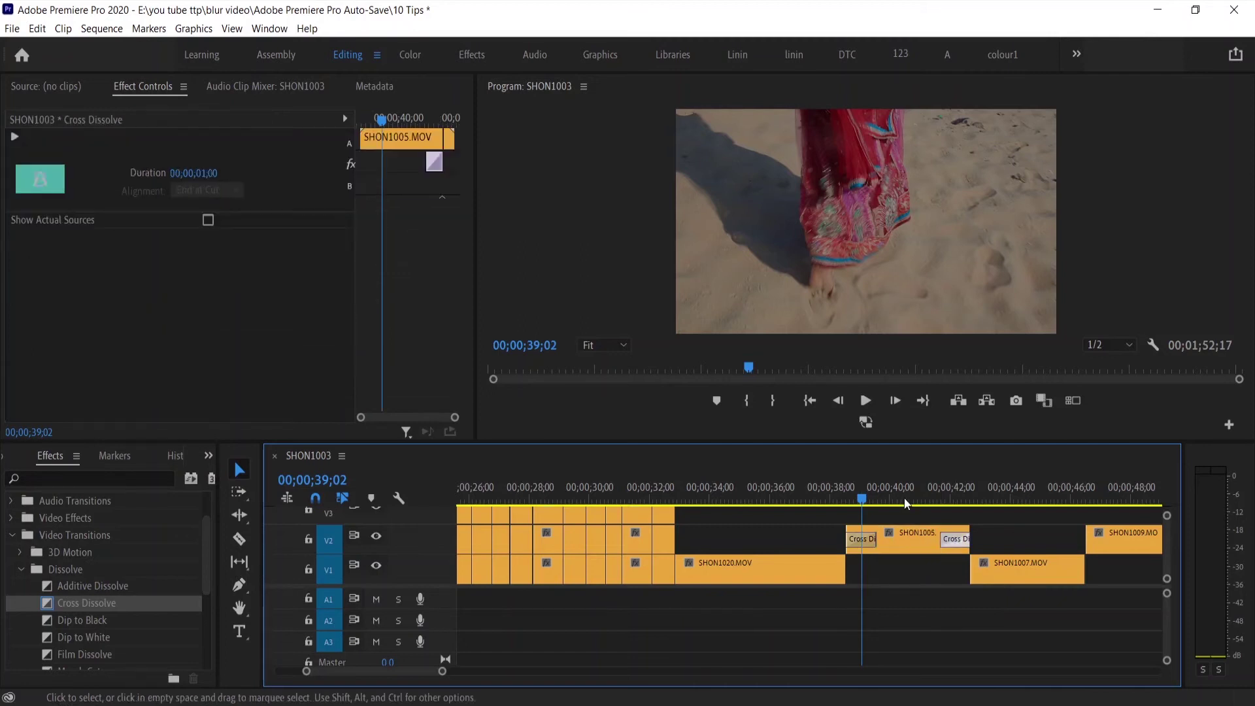
{"action": "mouse_move", "coordinate": [861, 495]}
{"action": "left_mouse_down"}
{"action": "mouse_move", "coordinate": [967, 506]}
{"action": "mouse_move", "coordinate": [865, 508]}
{"action": "left_mouse_up"}
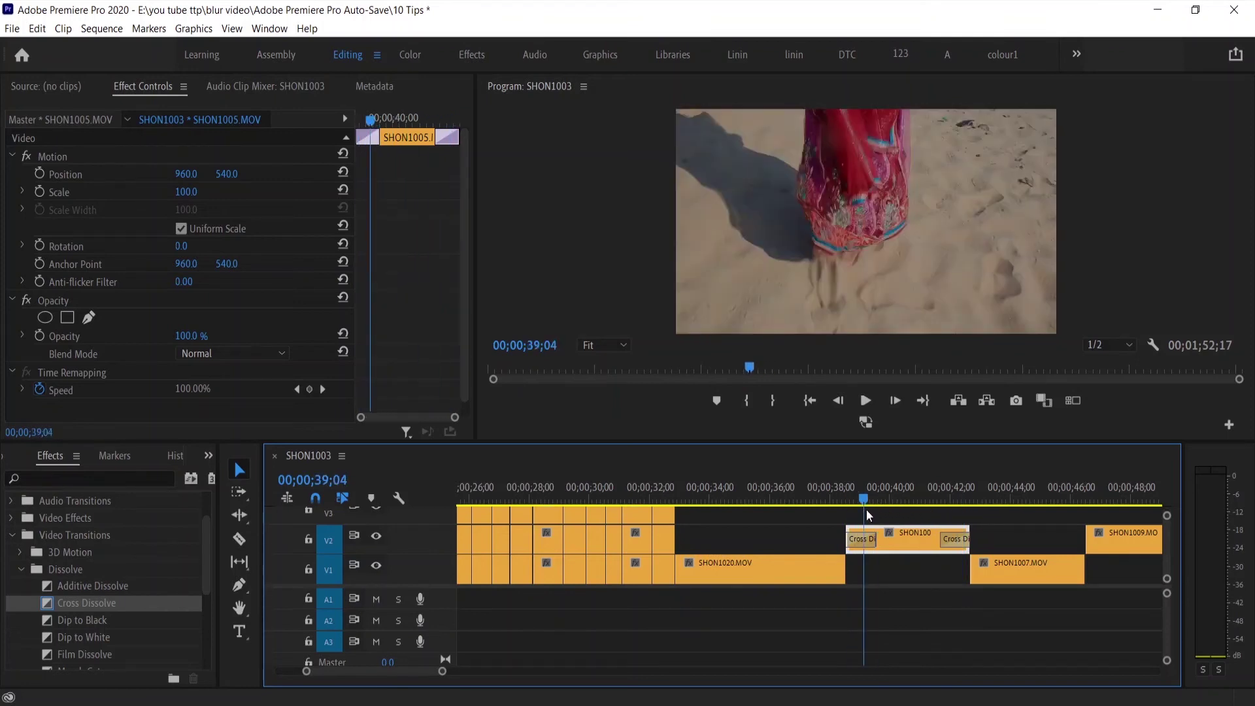
Step: Reapply Cross Dissolves to both ends of SHON1005 and SHON1007 using Ctrl+D
{"action": "key", "text": "ctrl+z"}
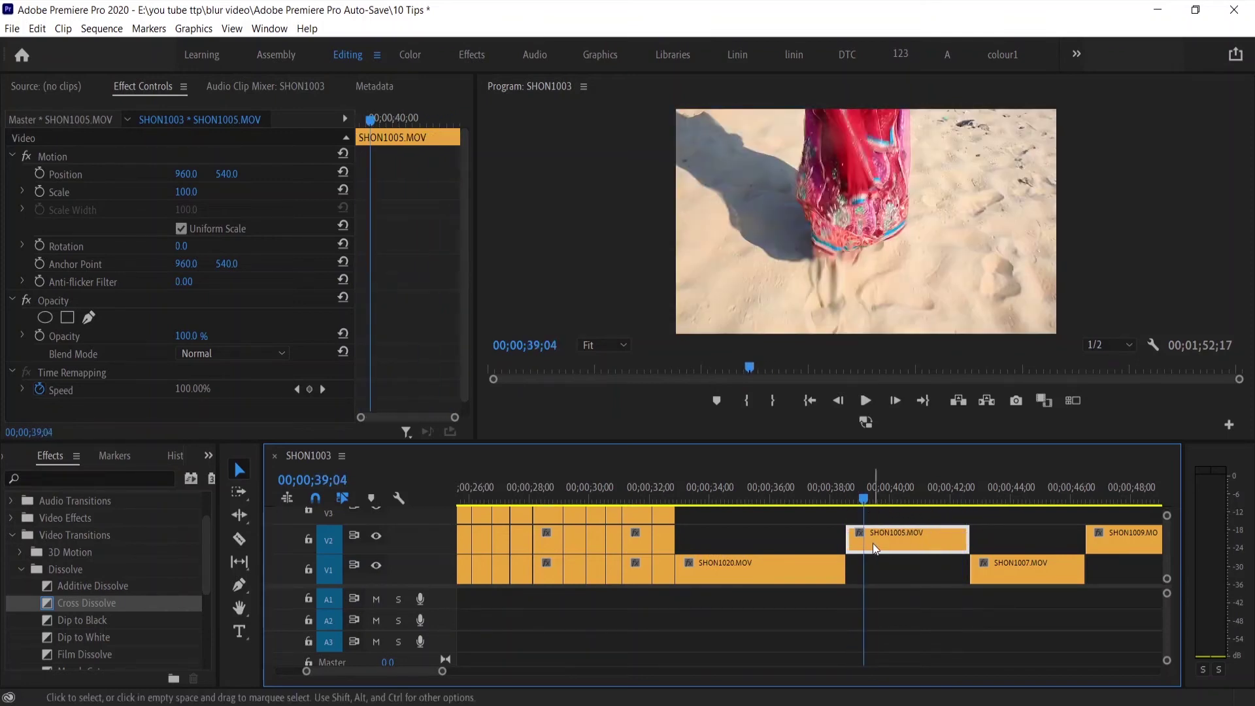
{"action": "left_click_drag", "start_coordinate": [45, 603], "coordinate": [873, 543]}
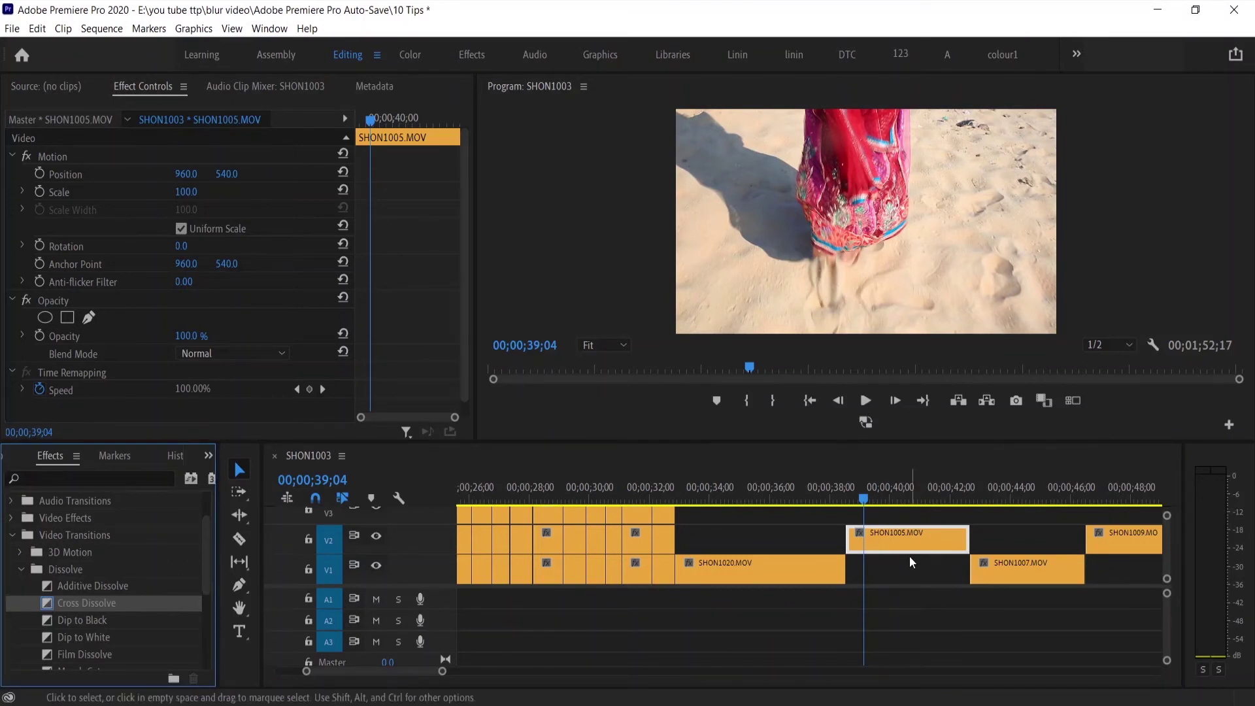
{"action": "key", "text": "ctrl+d"}
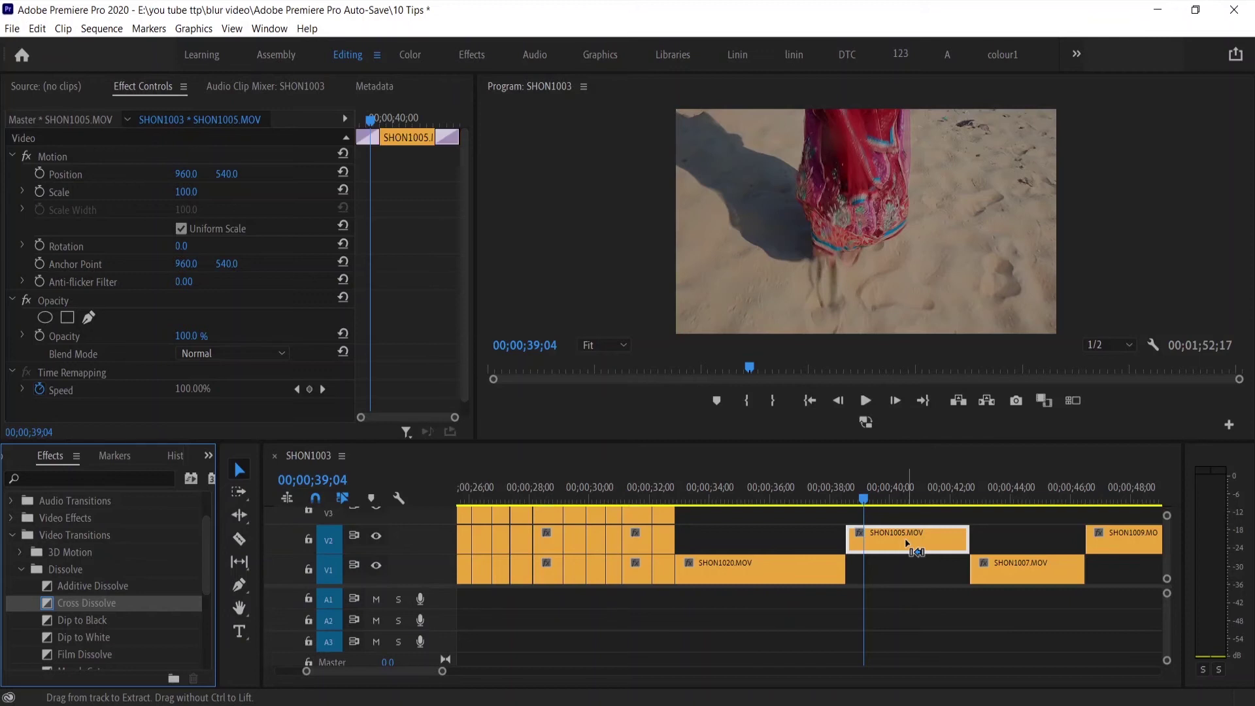
{"action": "scroll", "coordinate": [909, 543], "scroll_direction": "down", "scroll_amount": 2}
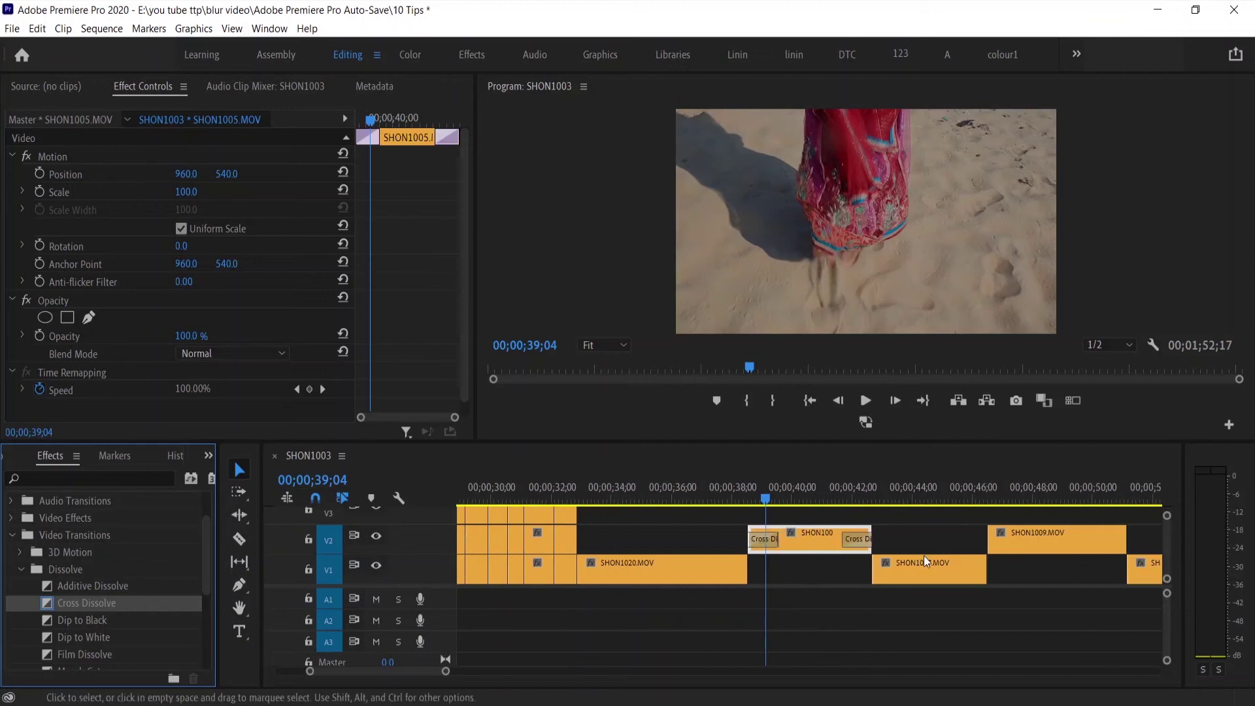
{"action": "left_click", "coordinate": [924, 559]}
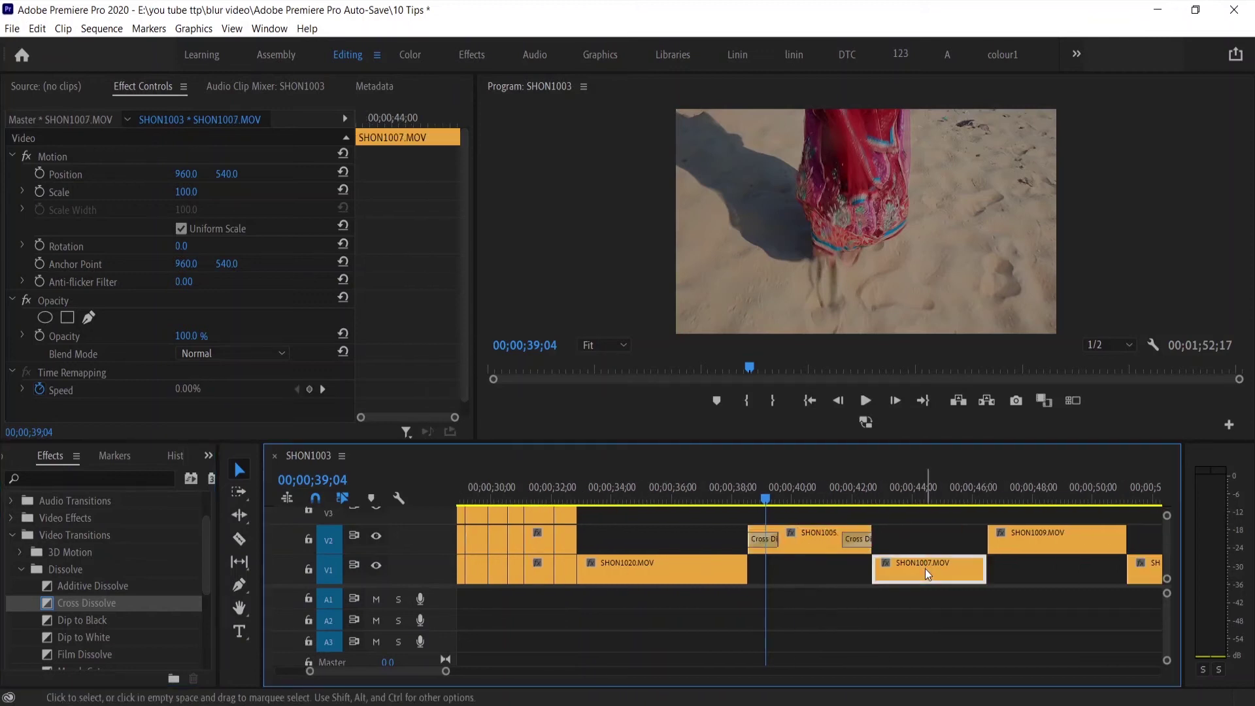
{"action": "key", "text": "ctrl+d"}
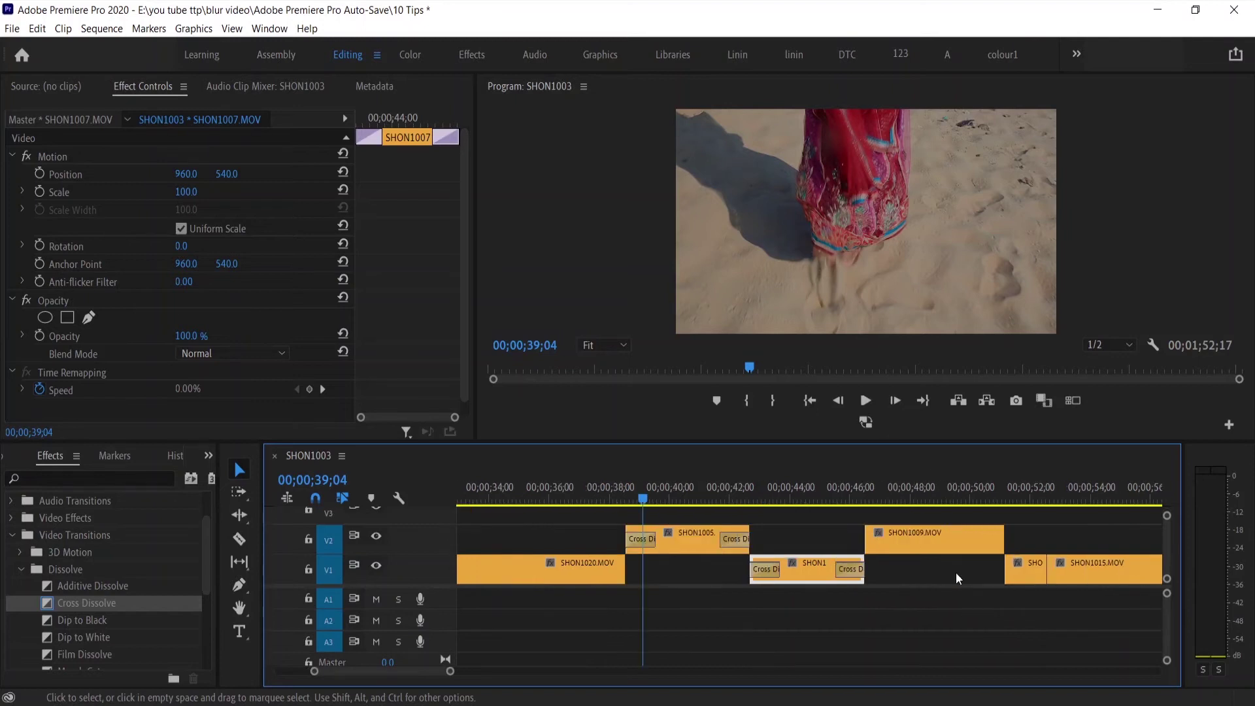
Step: Extend SHON1009.MOV's end slightly and add a Cross Dissolve at its end edit point
{"action": "scroll", "coordinate": [955, 571], "scroll_direction": "down", "scroll_amount": 4}
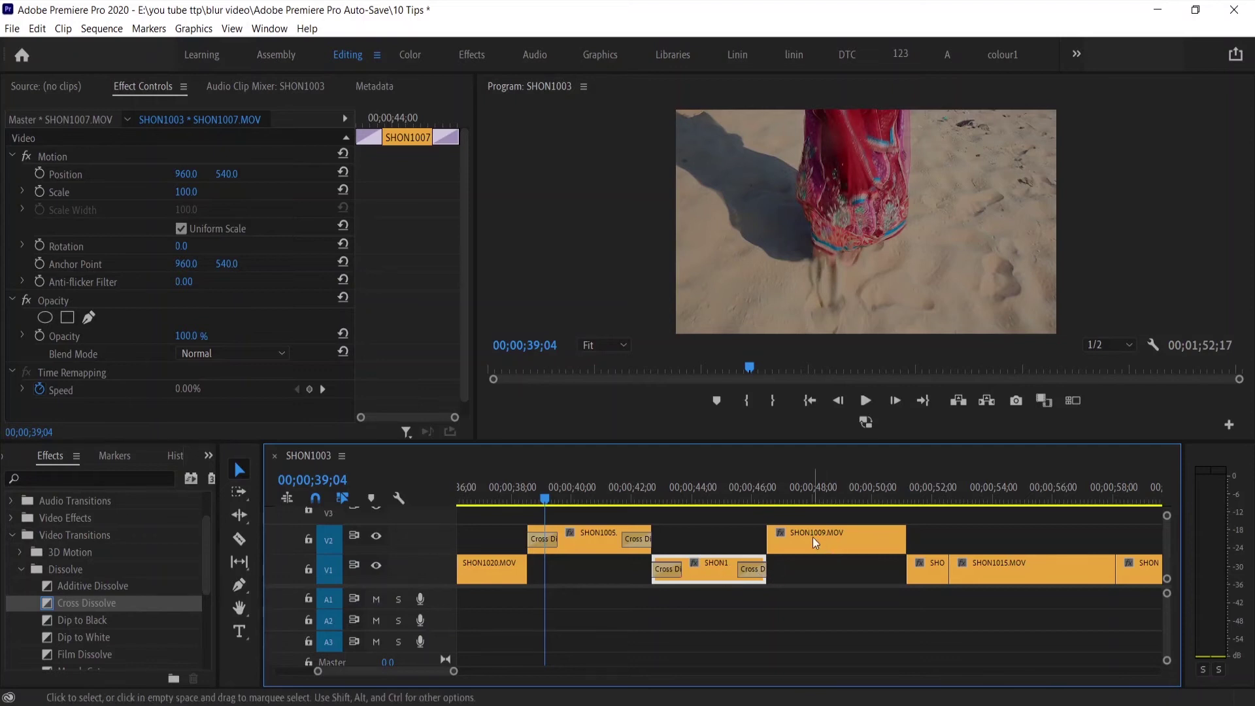
{"action": "left_click", "coordinate": [813, 536]}
{"action": "left_click", "coordinate": [900, 535]}
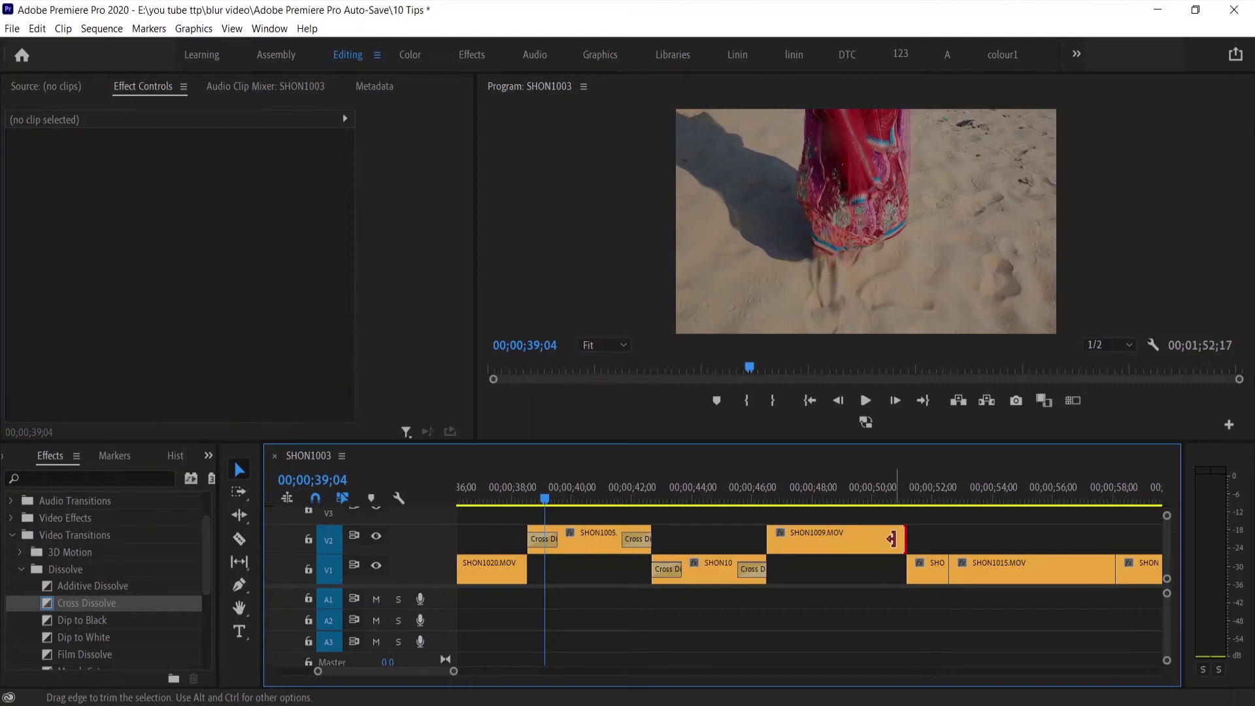
{"action": "key", "text": "ctrl"}
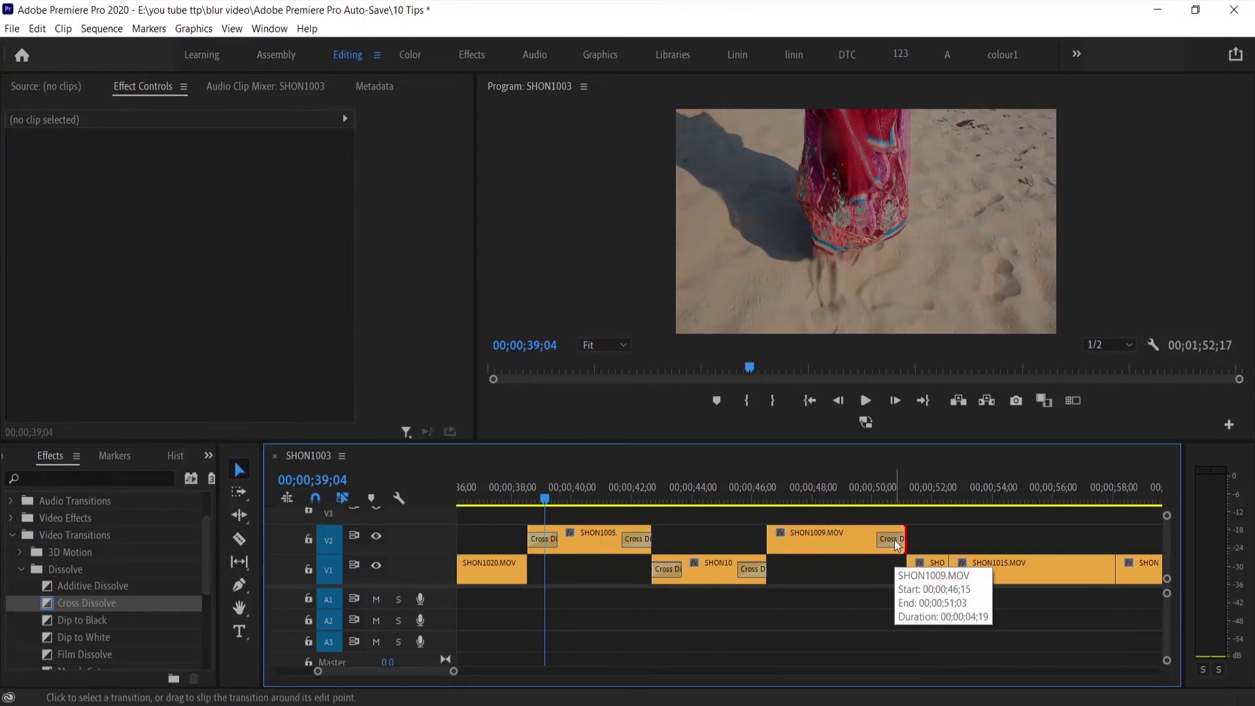
{"action": "key", "text": "ctrl+d"}
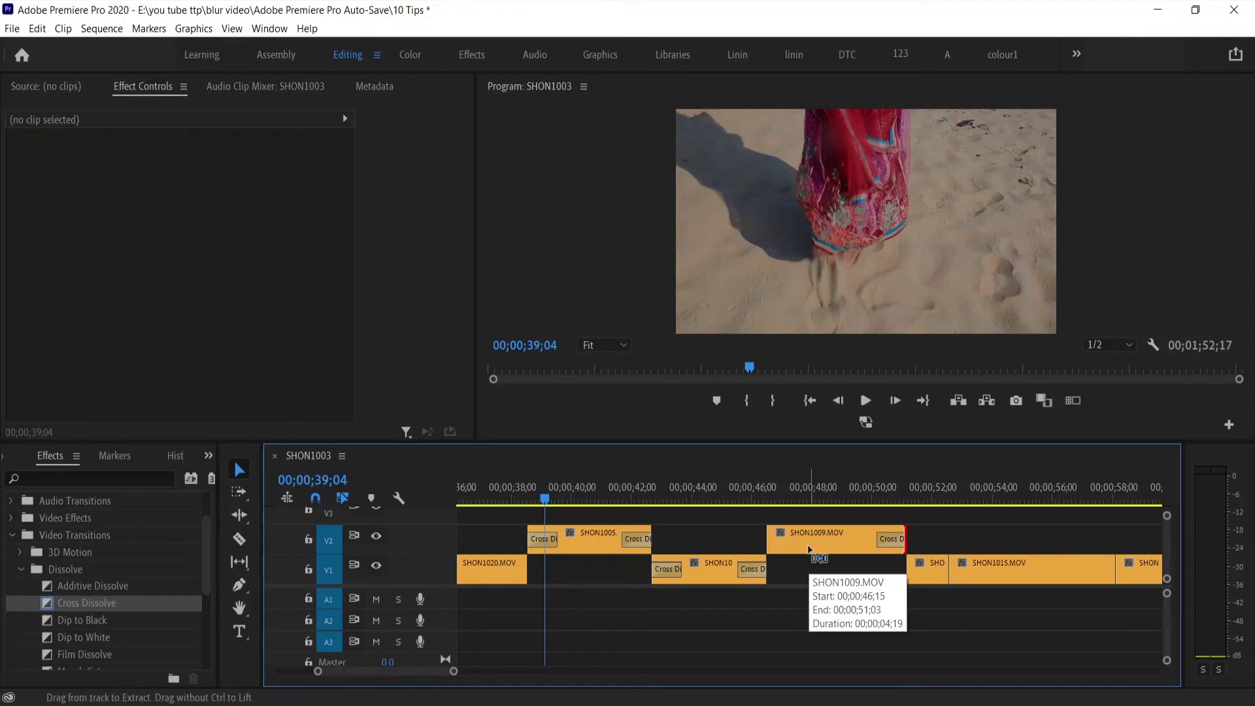
{"action": "left_click", "coordinate": [840, 544]}
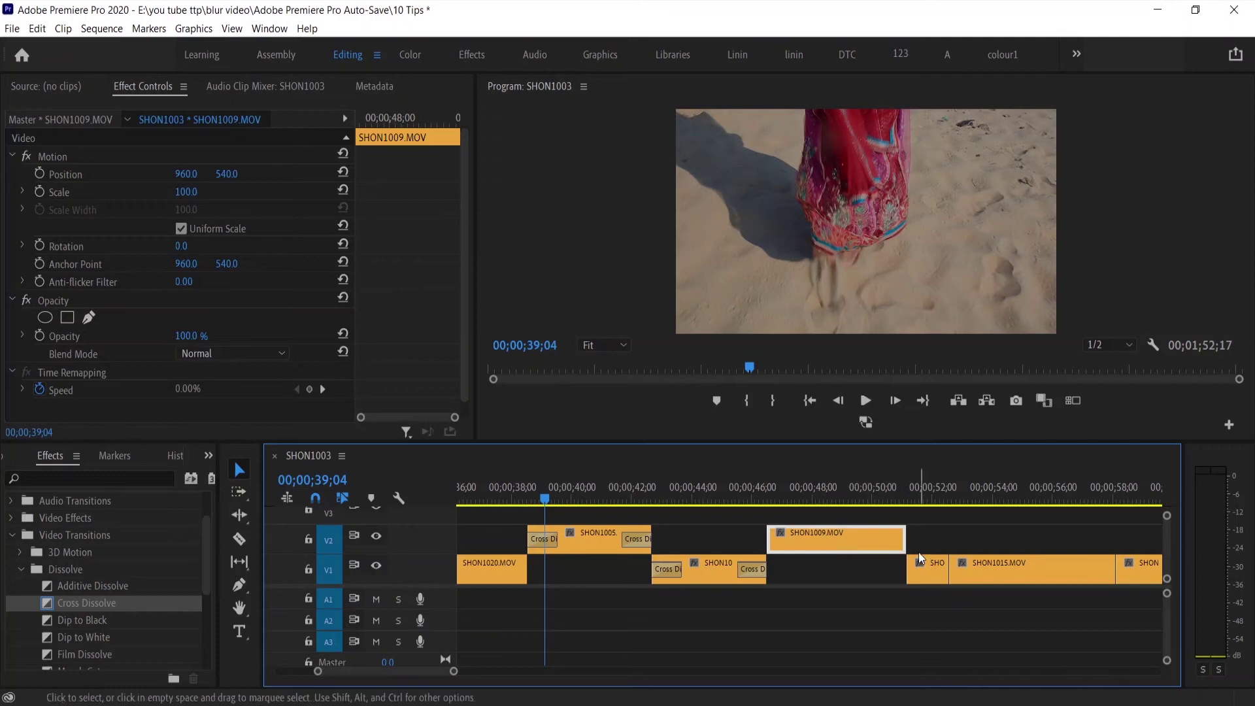
{"action": "left_click_drag", "start_coordinate": [894, 536], "coordinate": [900, 536]}
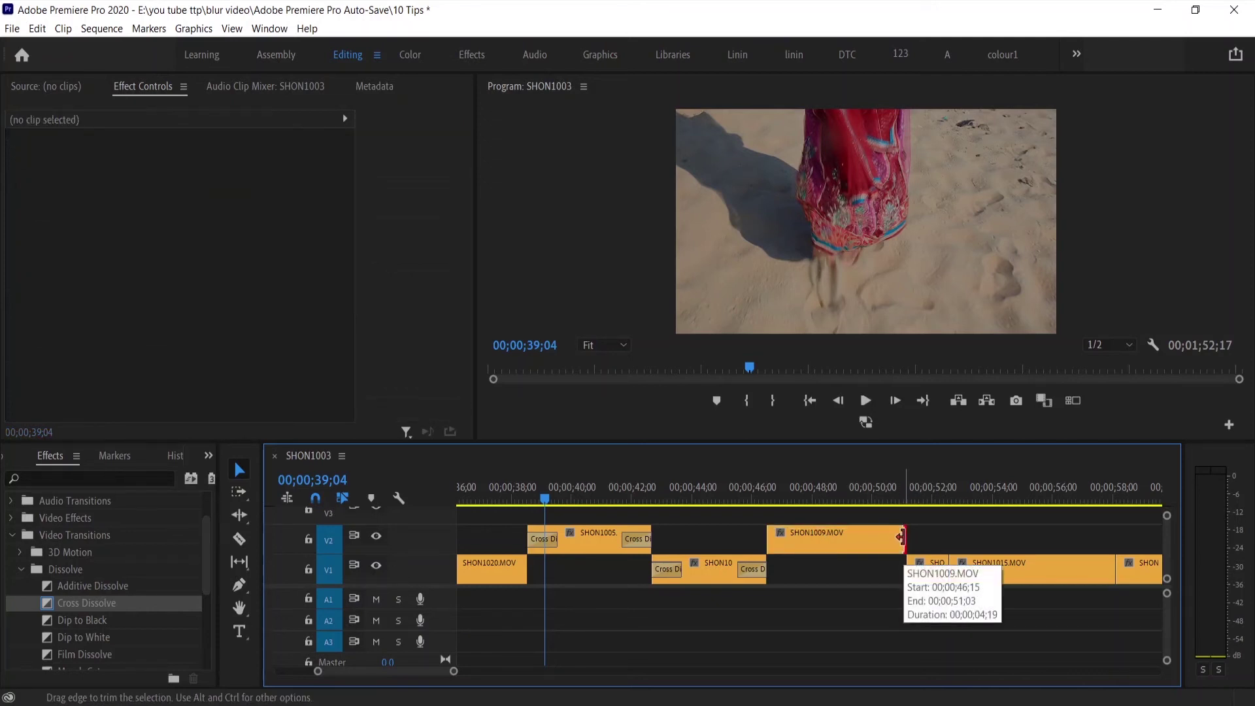
{"action": "key", "text": "ctrl+d"}
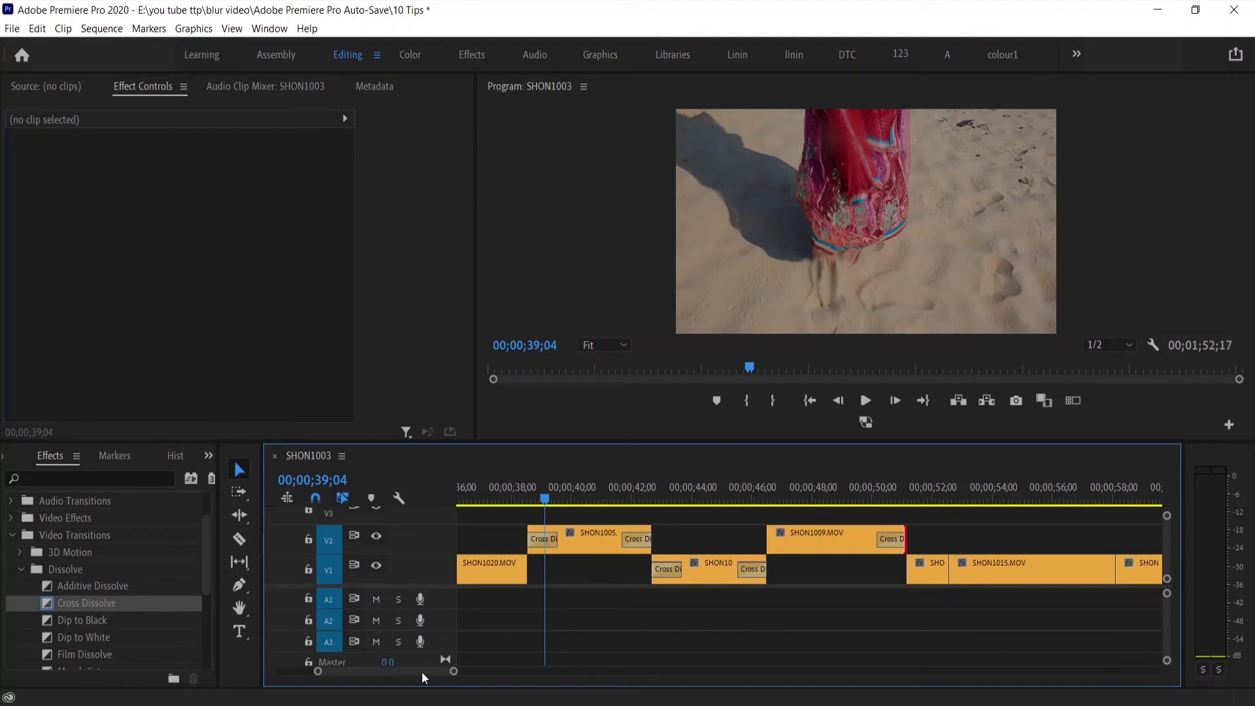
{"action": "mouse_move", "coordinate": [422, 673]}
{"action": "left_mouse_down"}
{"action": "mouse_move", "coordinate": [513, 666]}
{"action": "mouse_move", "coordinate": [409, 664]}
{"action": "mouse_move", "coordinate": [608, 685]}
{"action": "mouse_move", "coordinate": [774, 676]}
{"action": "left_mouse_up"}
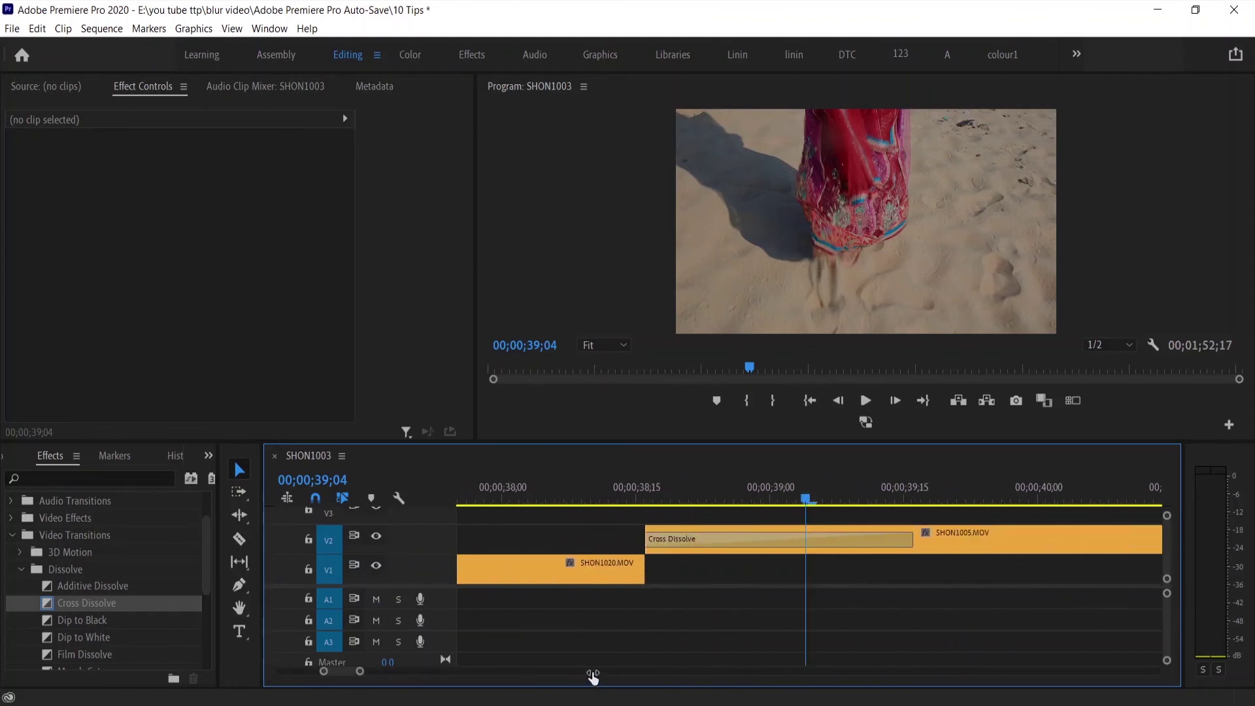
Step: Zoom the timeline and jump the playhead to the sequence end at 00;01;52;17
{"action": "left_click_drag", "start_coordinate": [773, 676], "coordinate": [807, 675]}
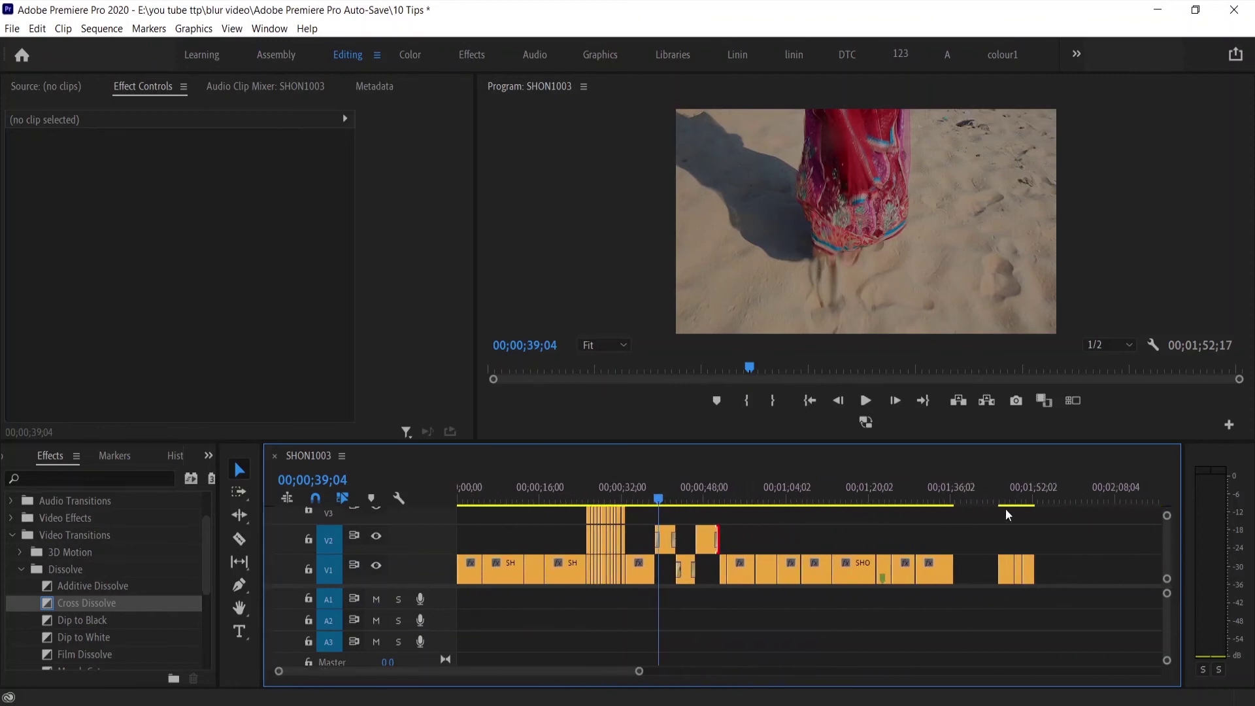
{"action": "left_click_drag", "start_coordinate": [639, 676], "coordinate": [574, 668]}
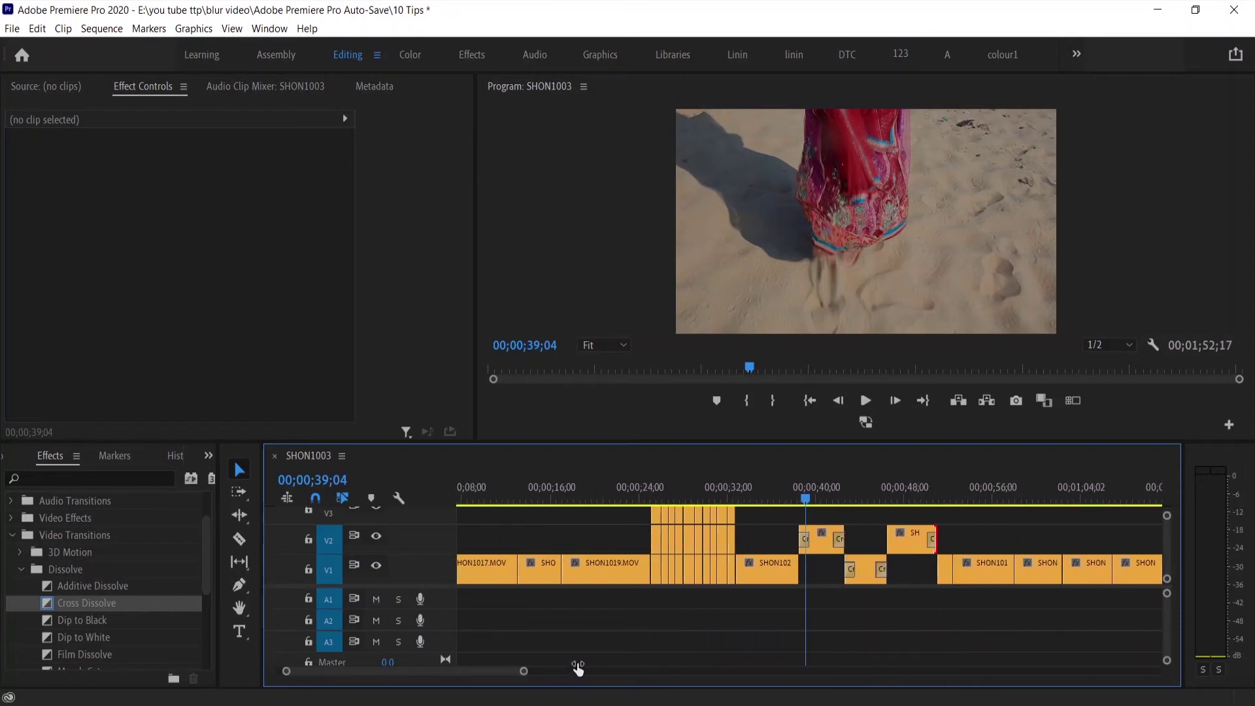
{"action": "scroll", "coordinate": [738, 658], "scroll_direction": "down", "scroll_amount": 3}
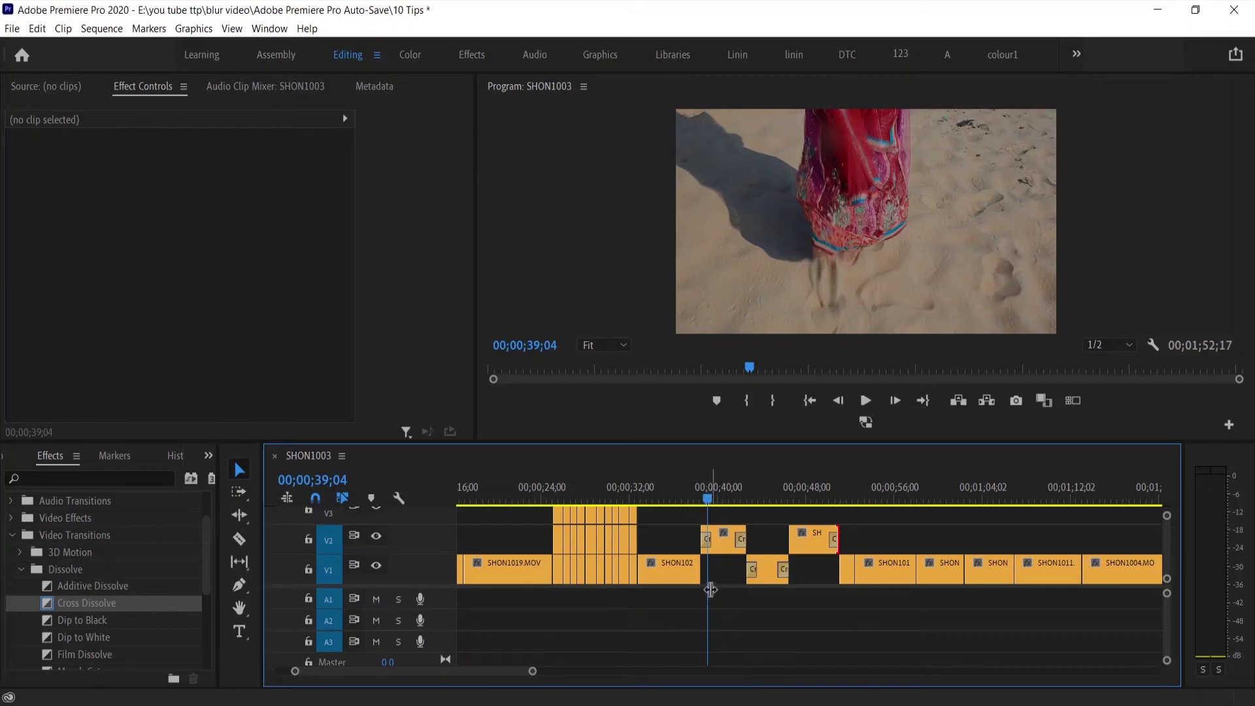
{"action": "key", "text": "End"}
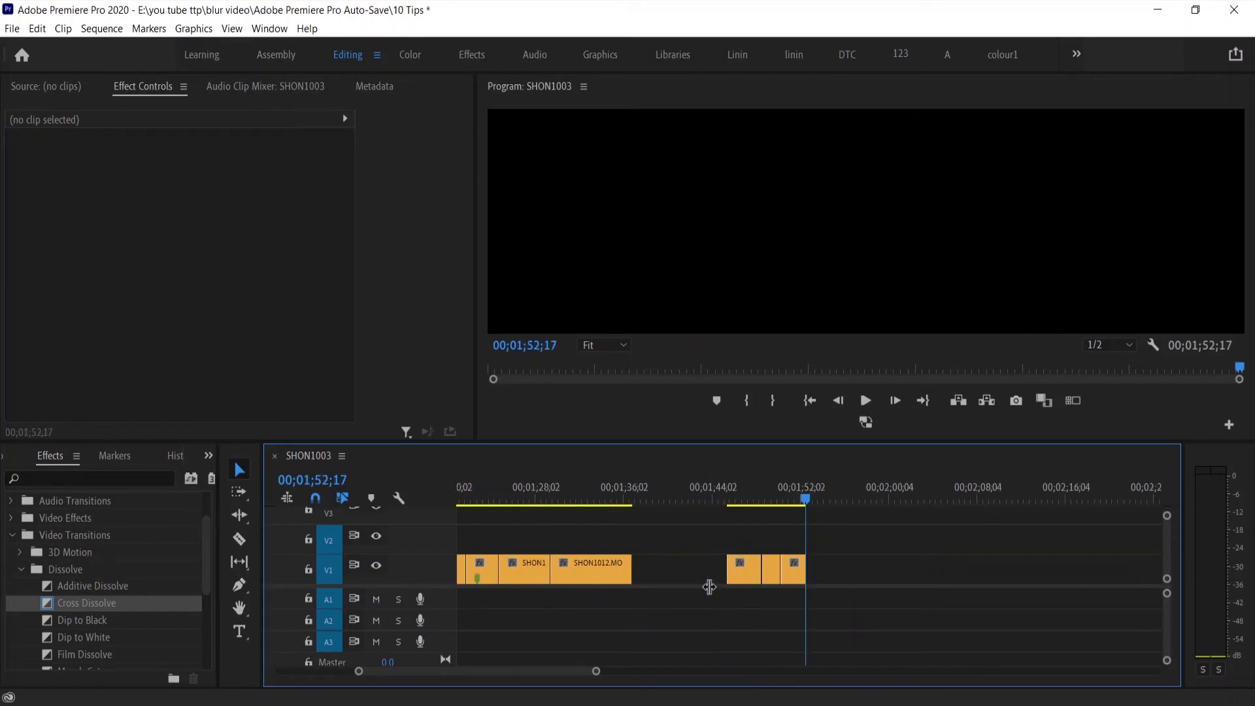
{"action": "scroll", "coordinate": [719, 588], "scroll_direction": "up", "scroll_amount": 2}
{"action": "scroll", "coordinate": [785, 598], "scroll_direction": "up", "scroll_amount": 2}
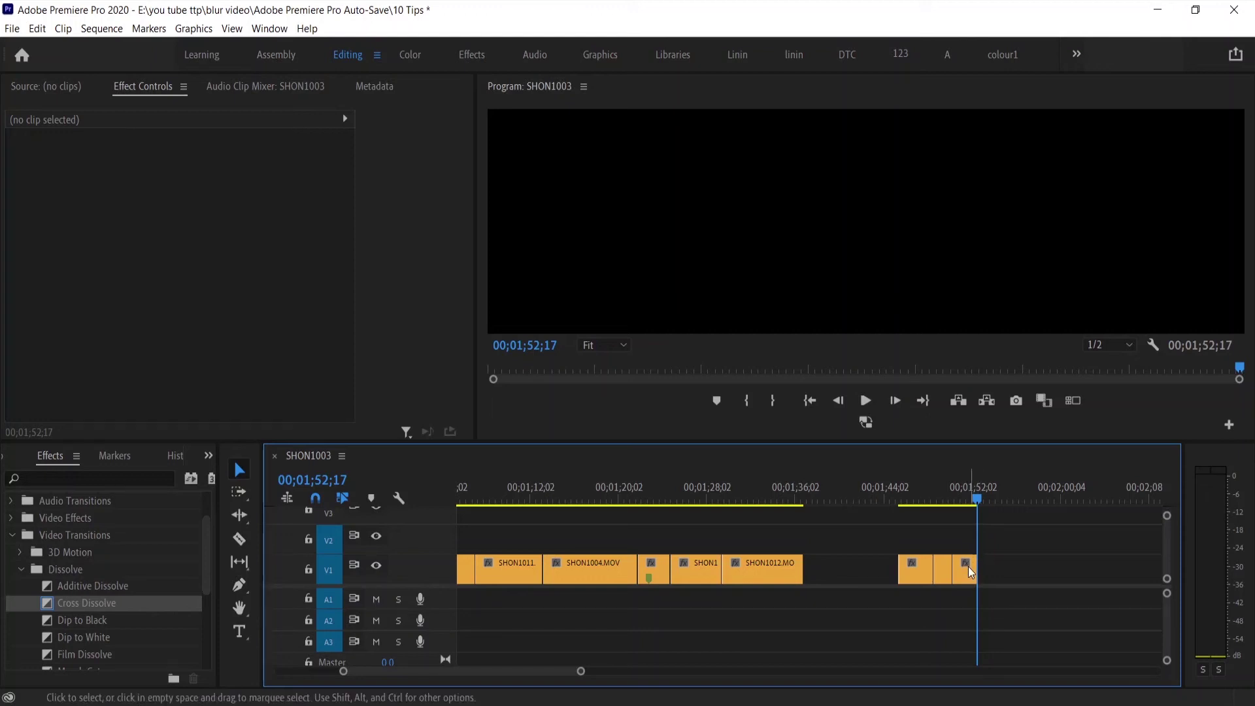
Step: Using the Selection tool, move the SHON10 clip earlier along V1 and back to the end
{"action": "left_click", "coordinate": [967, 566]}
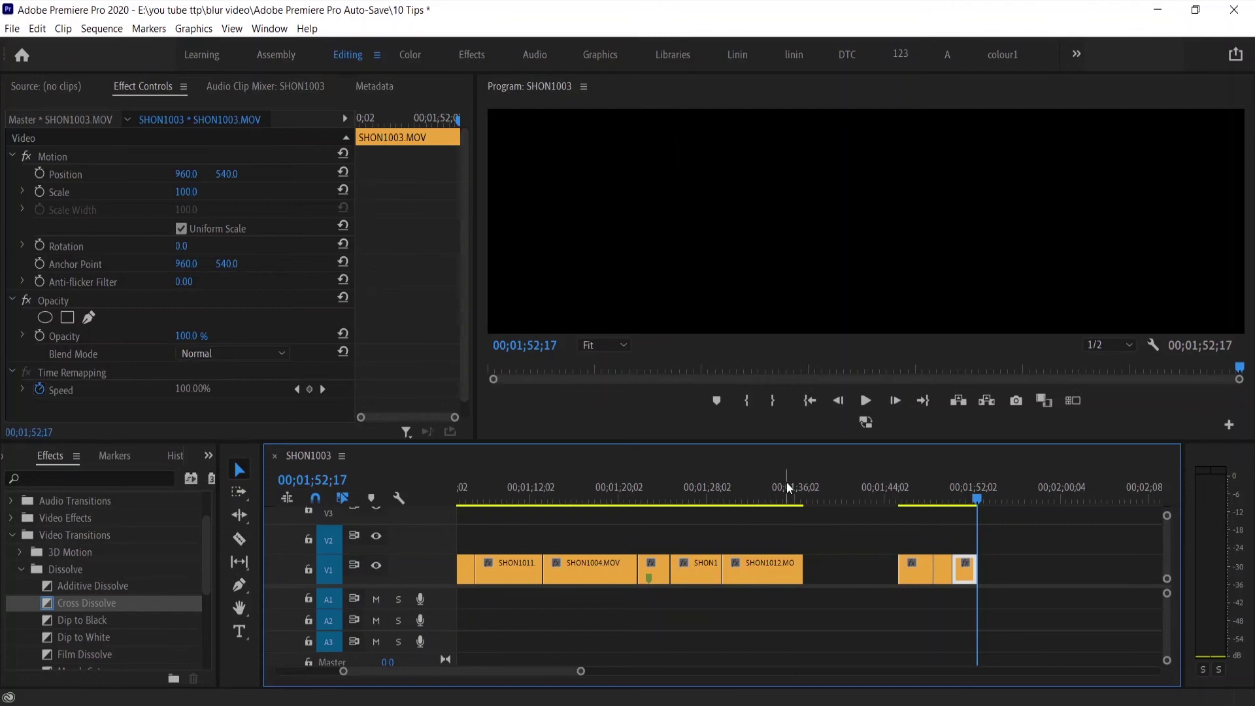
{"action": "mouse_move", "coordinate": [581, 671]}
{"action": "left_mouse_down"}
{"action": "mouse_move", "coordinate": [798, 671]}
{"action": "mouse_move", "coordinate": [767, 671]}
{"action": "left_mouse_up"}
{"action": "left_click", "coordinate": [745, 502]}
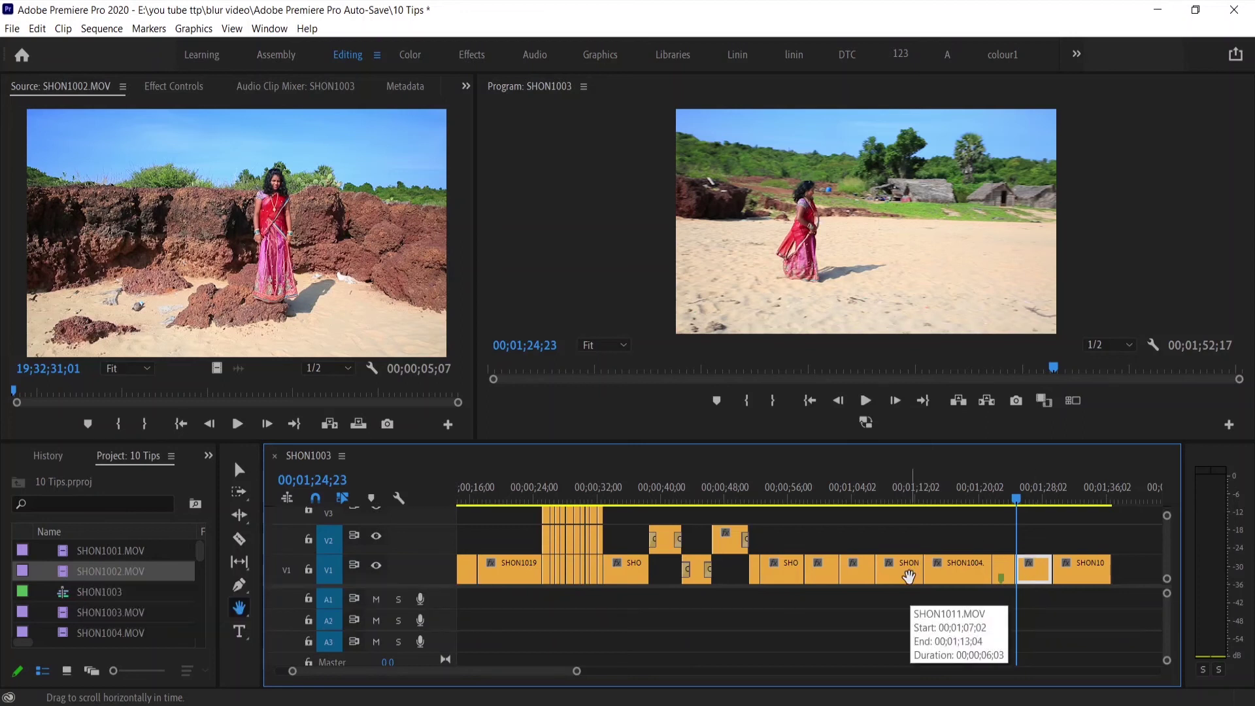
{"action": "key", "text": "v"}
{"action": "left_click", "coordinate": [1087, 564]}
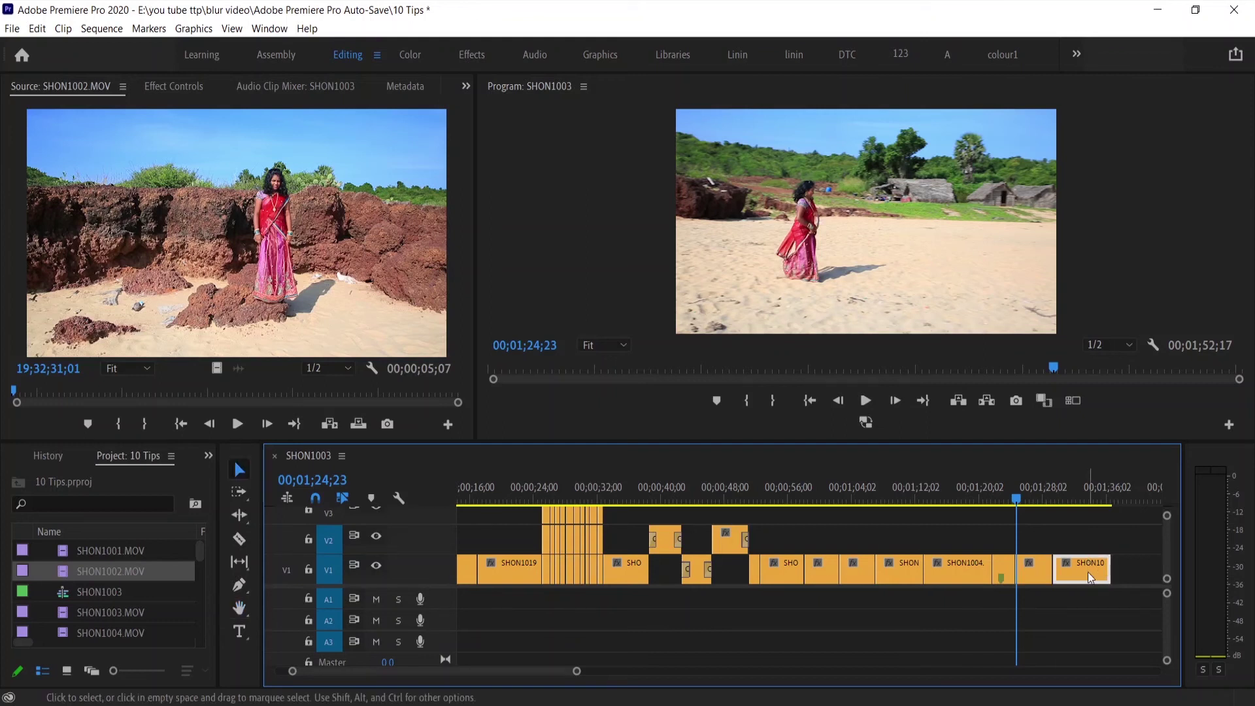
{"action": "left_click_drag", "start_coordinate": [1084, 570], "coordinate": [864, 567]}
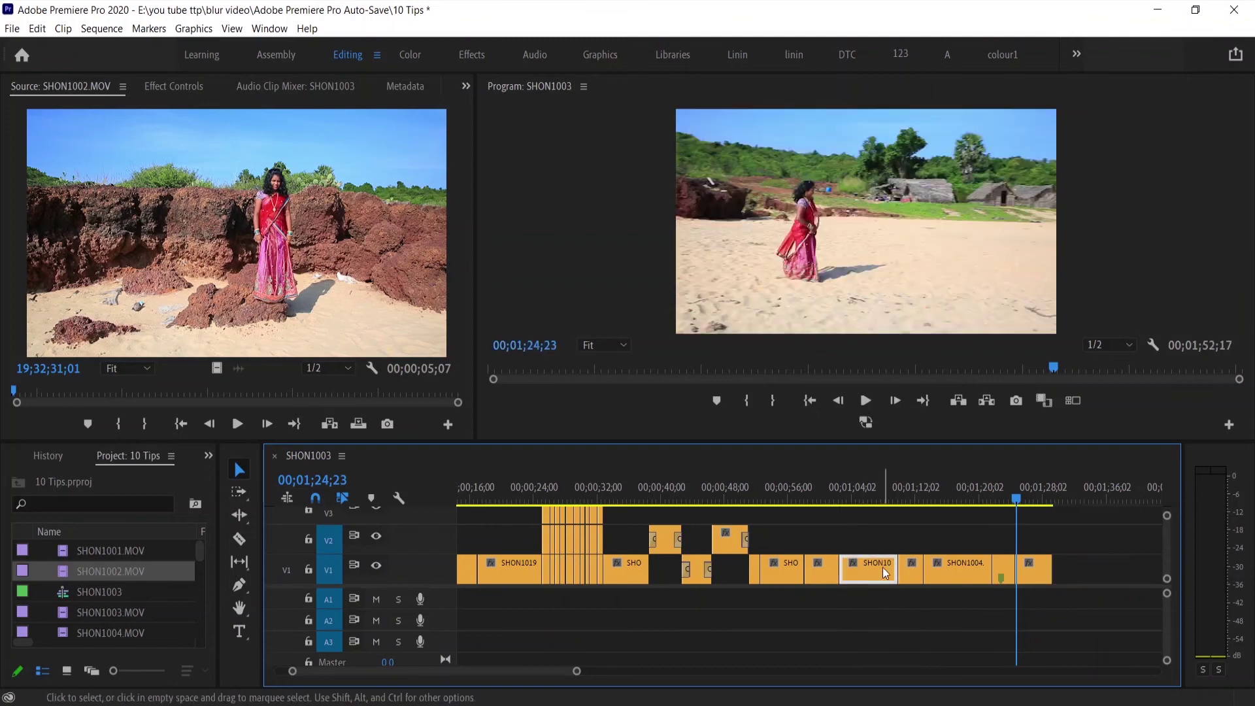
{"action": "left_click_drag", "start_coordinate": [882, 567], "coordinate": [1076, 565]}
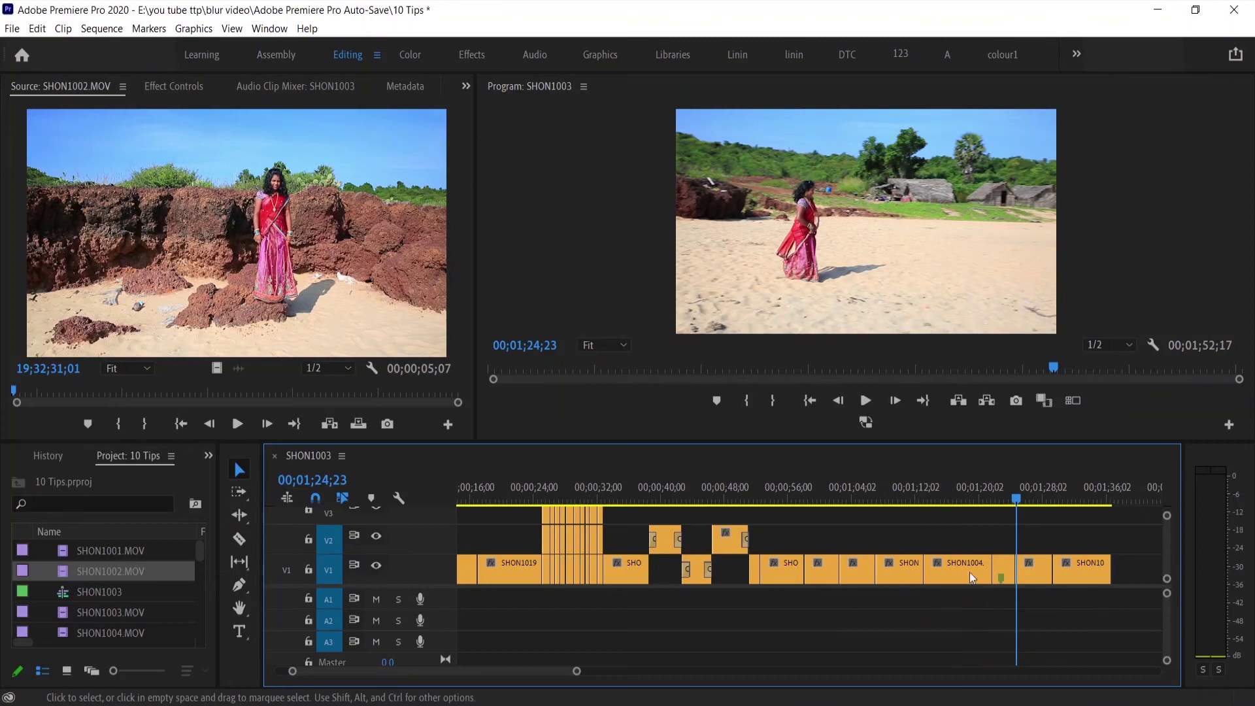
Step: Ctrl-drag SHON1012 and another V1 clip to insert them at new positions
{"action": "left_click", "coordinate": [1088, 570]}
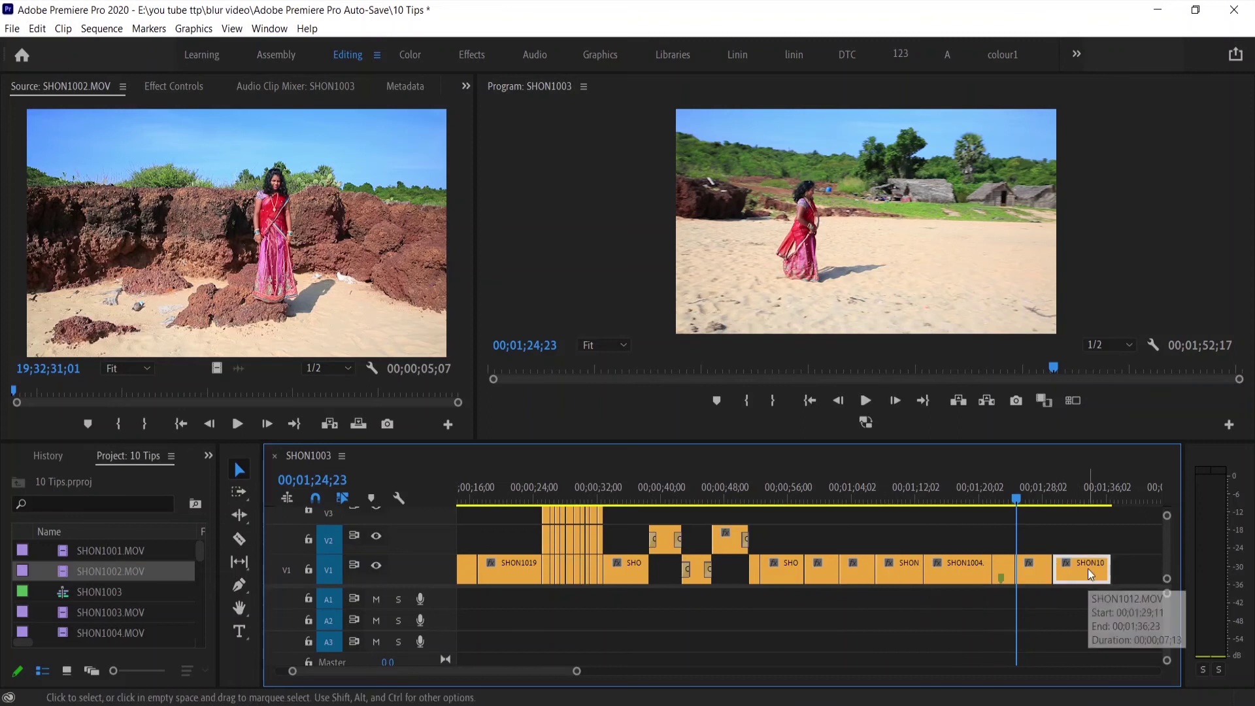
{"action": "mouse_move", "coordinate": [1089, 572]}
{"action": "left_mouse_down"}
{"action": "mouse_move", "coordinate": [925, 555]}
{"action": "mouse_move", "coordinate": [876, 575]}
{"action": "left_mouse_up"}
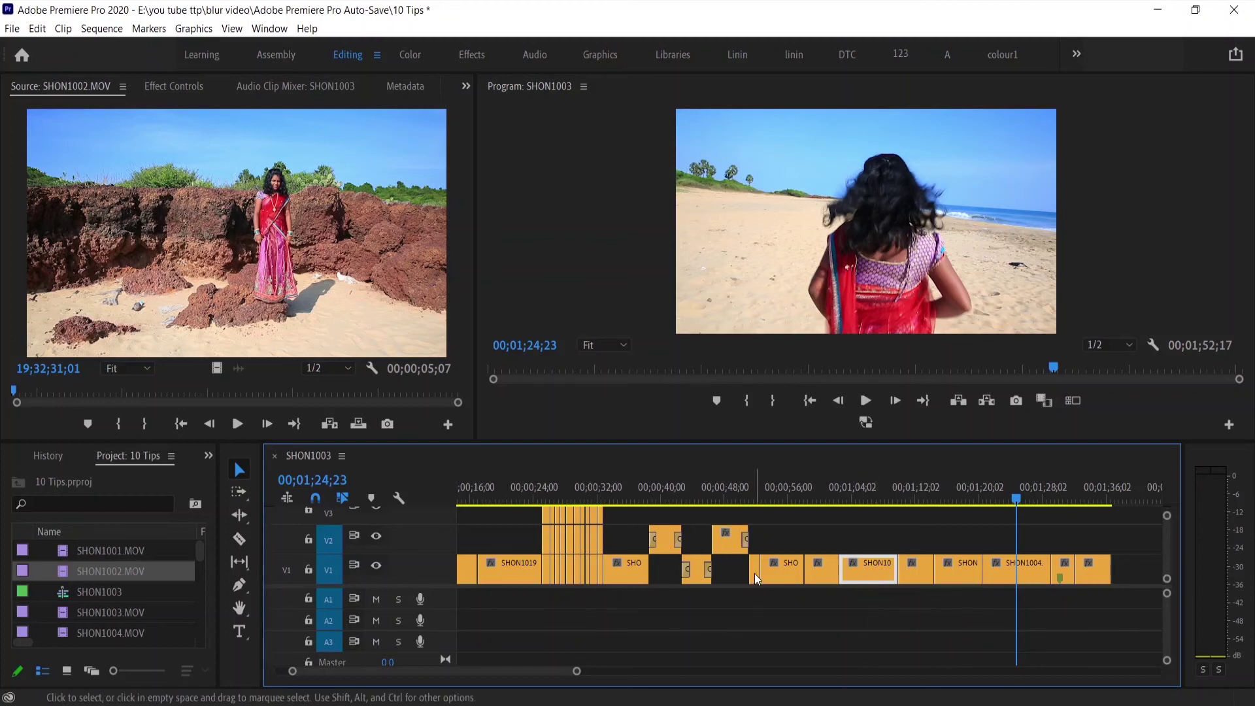
{"action": "mouse_move", "coordinate": [754, 574]}
{"action": "left_mouse_down"}
{"action": "mouse_move", "coordinate": [848, 572]}
{"action": "mouse_move", "coordinate": [834, 569]}
{"action": "left_mouse_up"}
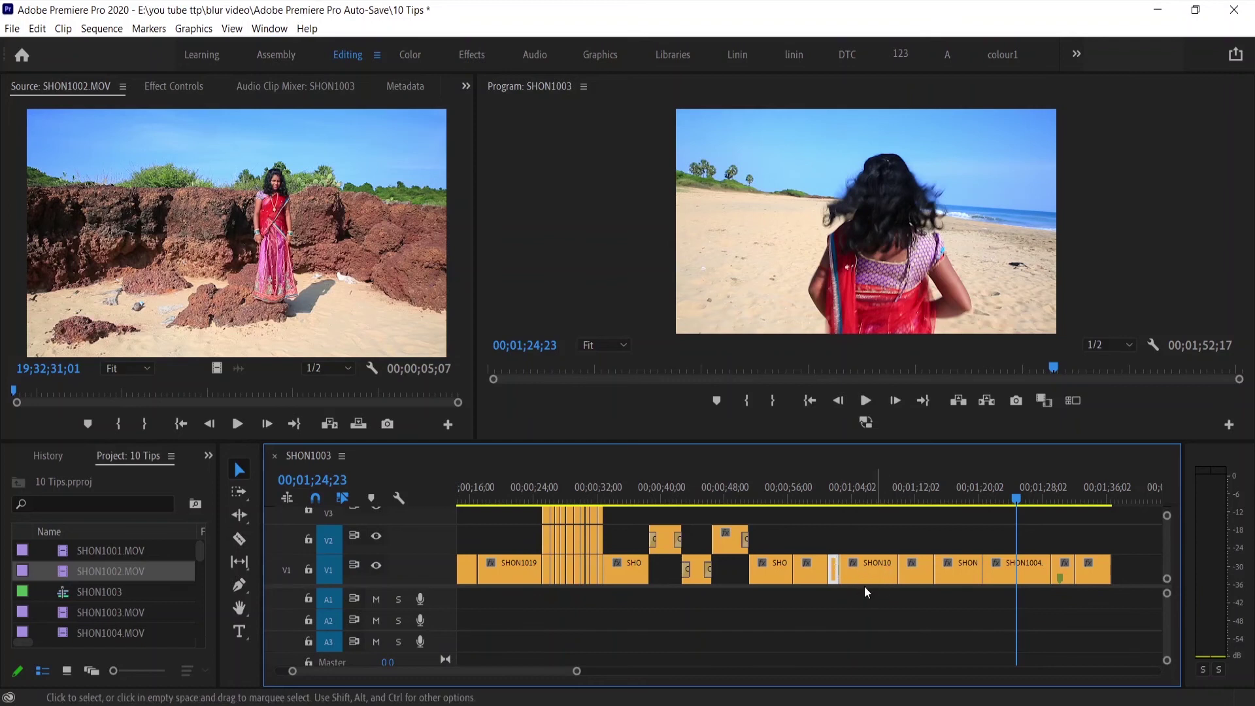
{"action": "left_click", "coordinate": [1099, 569]}
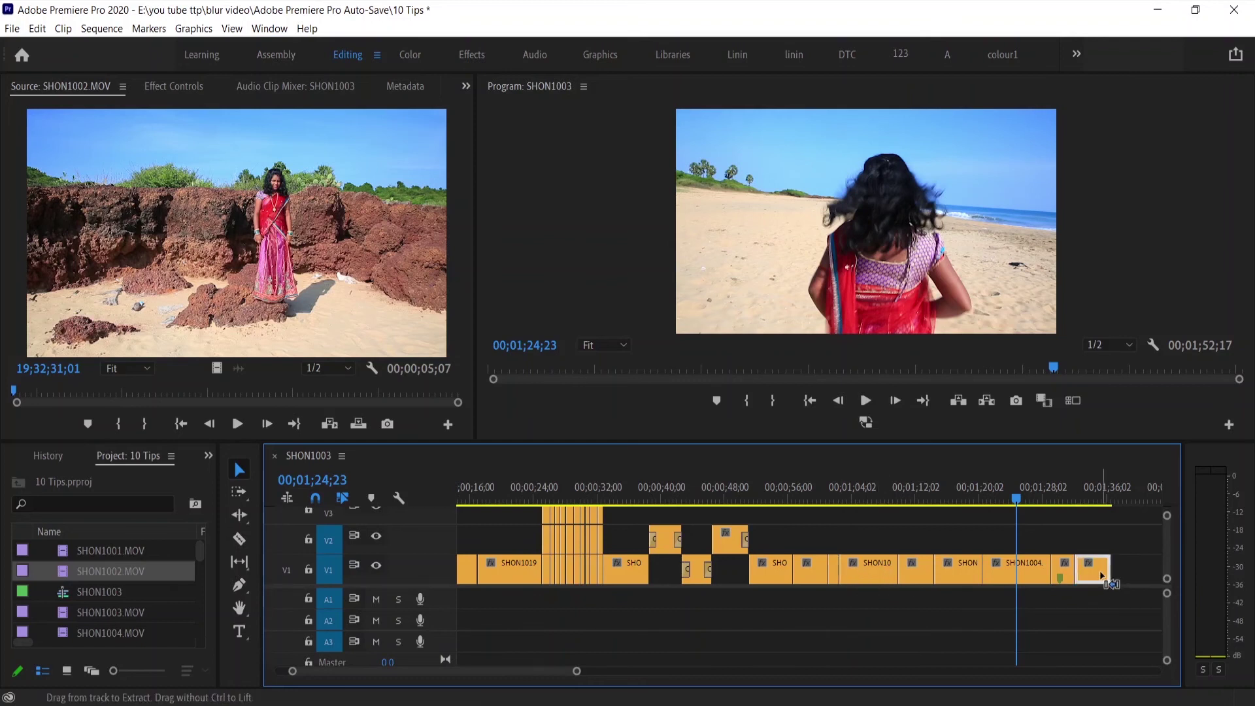
Step: Drag the last two V1 clips and SHON1004 up onto track V2
{"action": "left_click_drag", "start_coordinate": [1100, 575], "coordinate": [951, 543]}
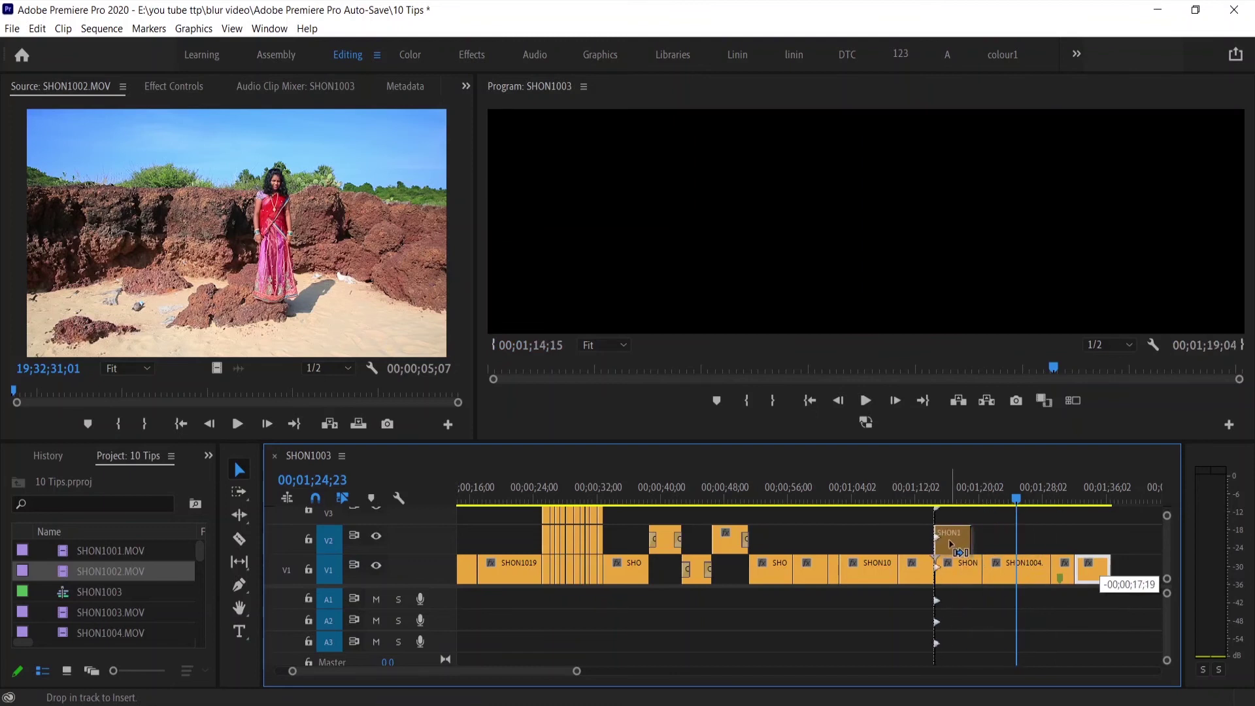
{"action": "left_click_drag", "start_coordinate": [951, 543], "coordinate": [950, 541]}
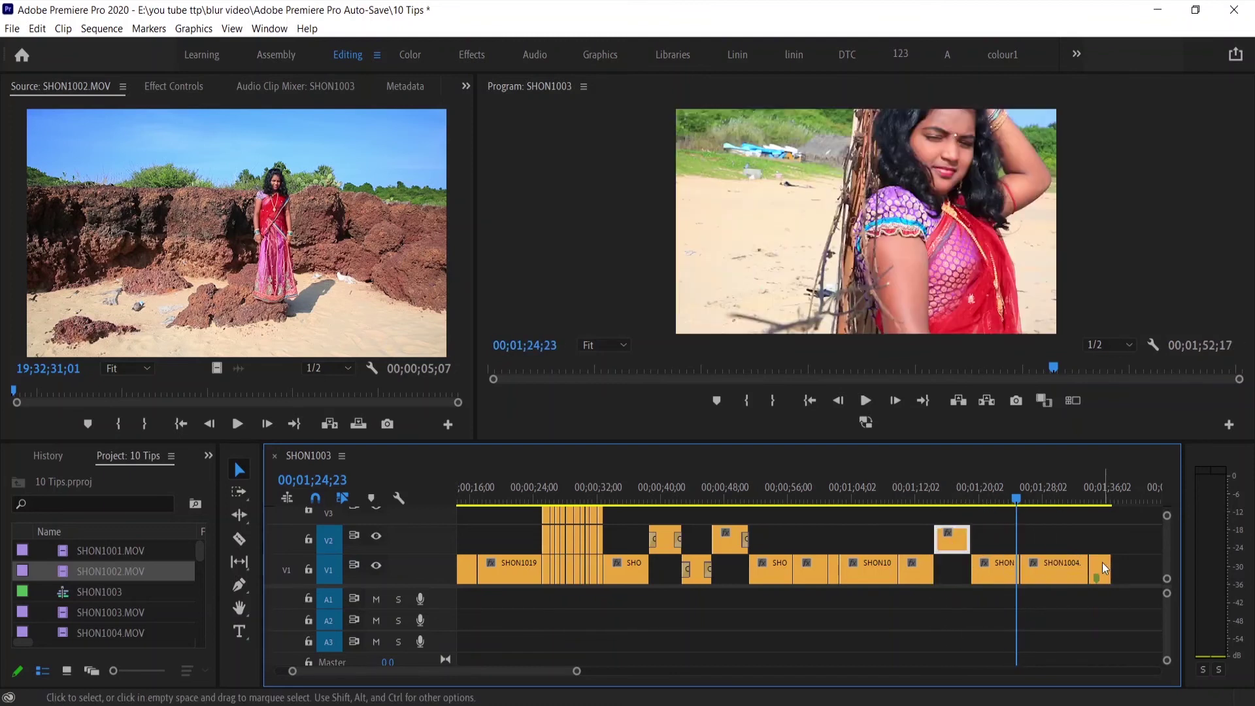
{"action": "left_click_drag", "start_coordinate": [1103, 562], "coordinate": [857, 541]}
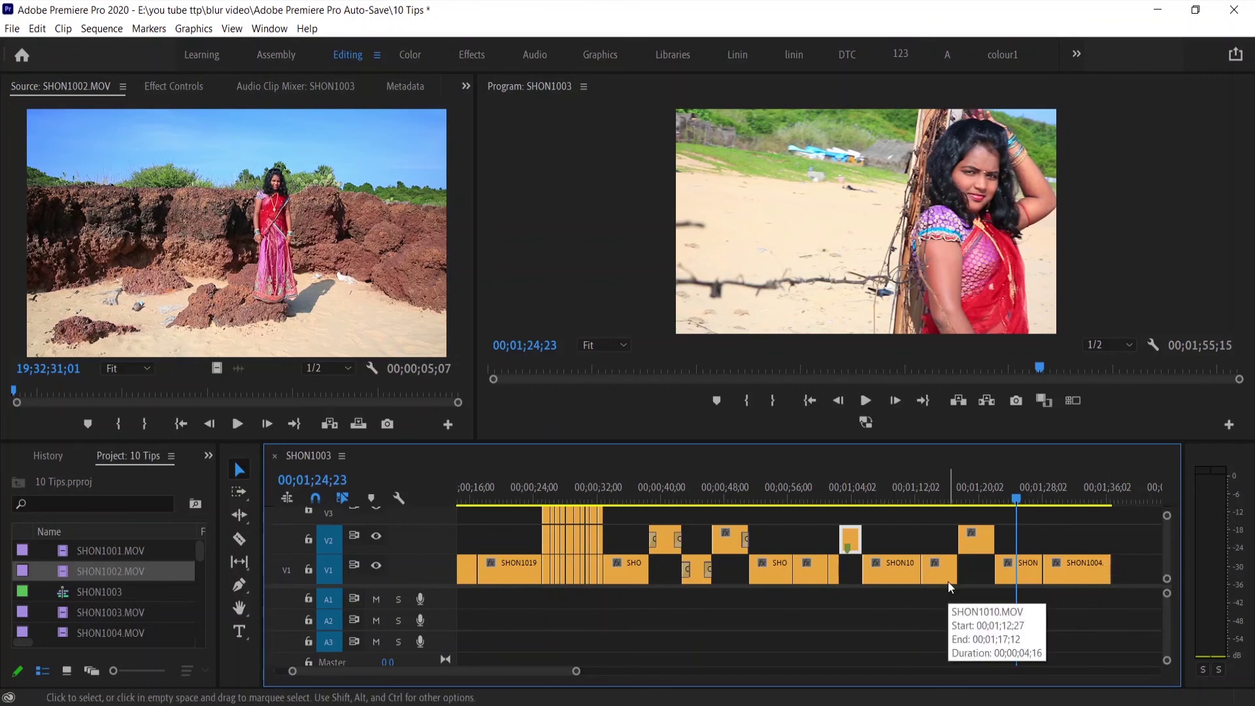
{"action": "left_click_drag", "start_coordinate": [1082, 569], "coordinate": [797, 526]}
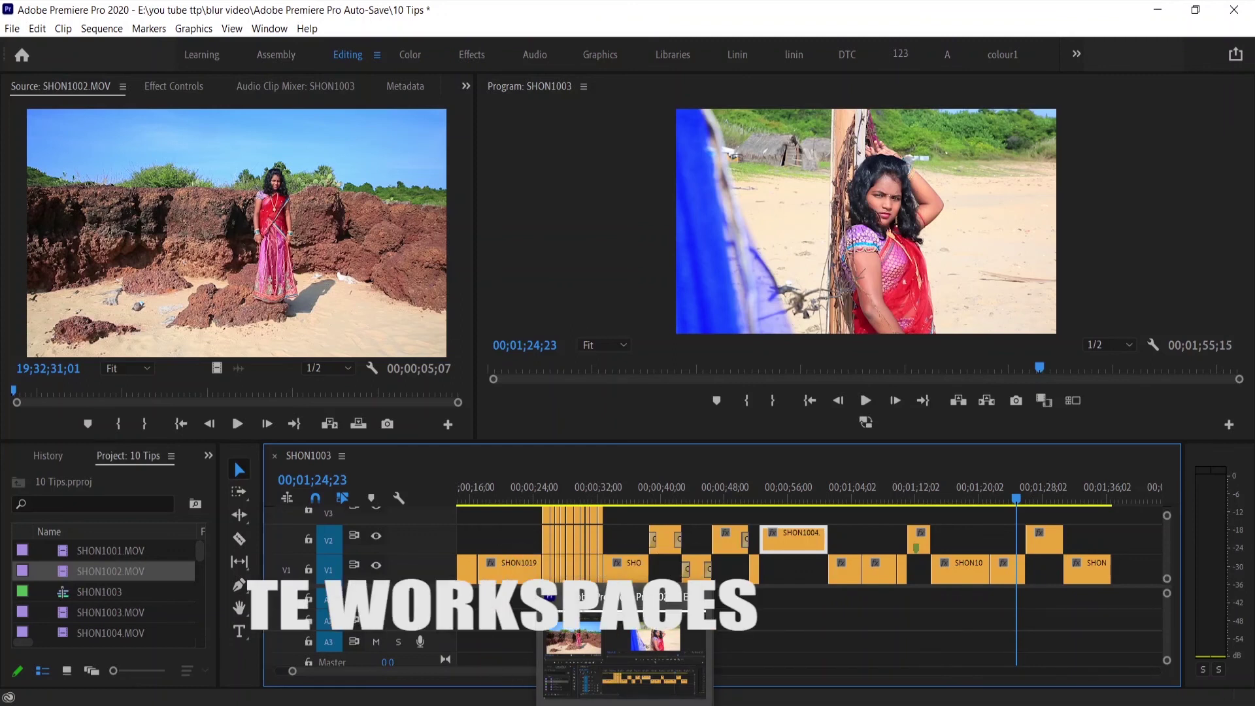
{"action": "mouse_move", "coordinate": [578, 674]}
{"action": "left_mouse_down"}
{"action": "mouse_move", "coordinate": [734, 673]}
{"action": "mouse_move", "coordinate": [477, 673]}
{"action": "left_mouse_up"}
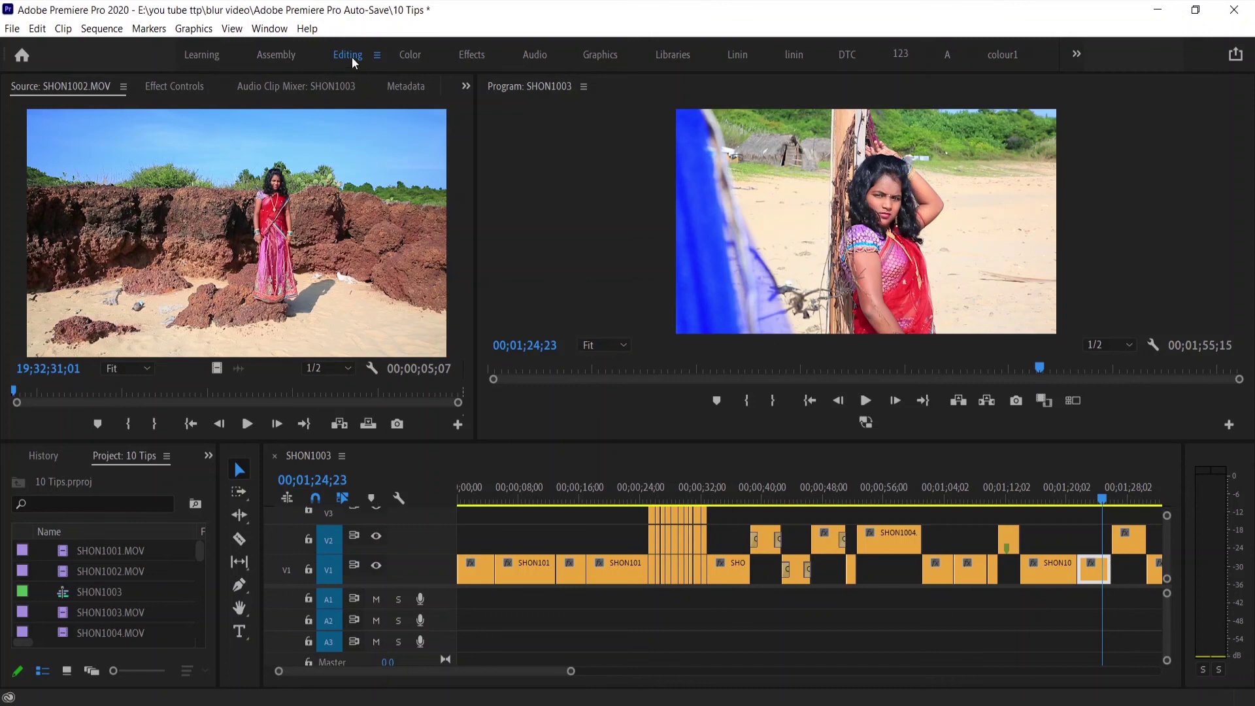
{"action": "left_click", "coordinate": [462, 58]}
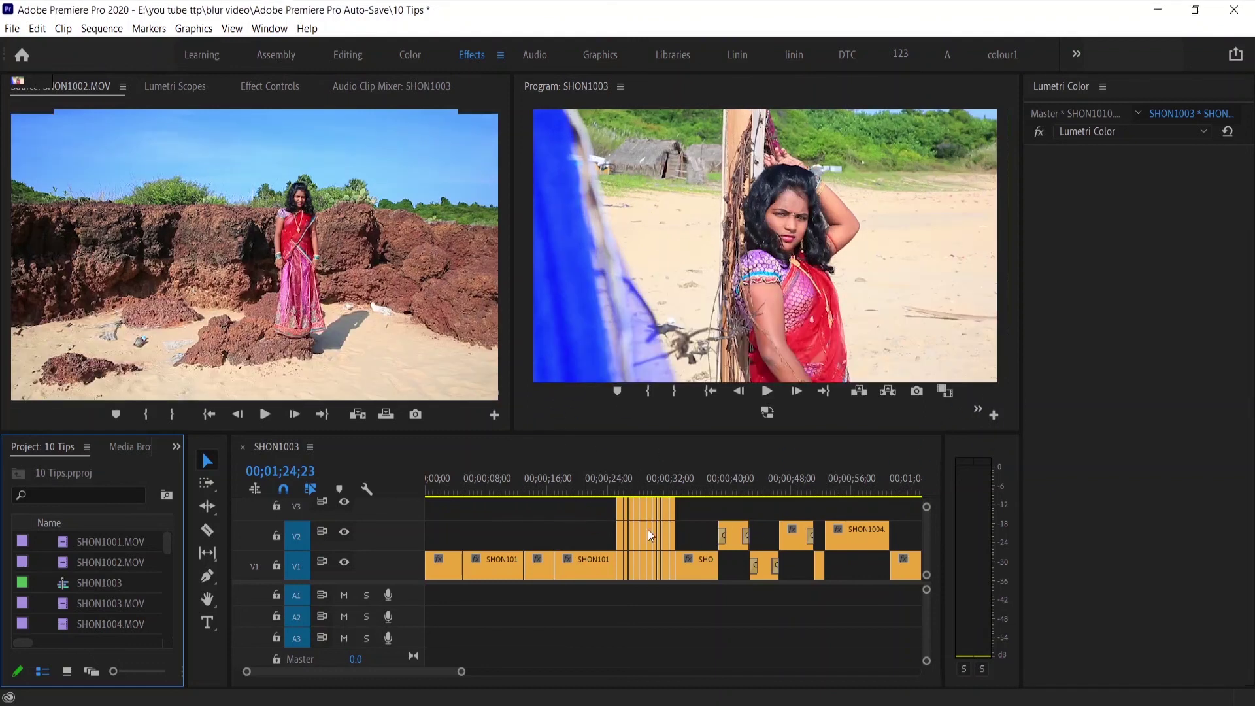
{"action": "left_click", "coordinate": [351, 55]}
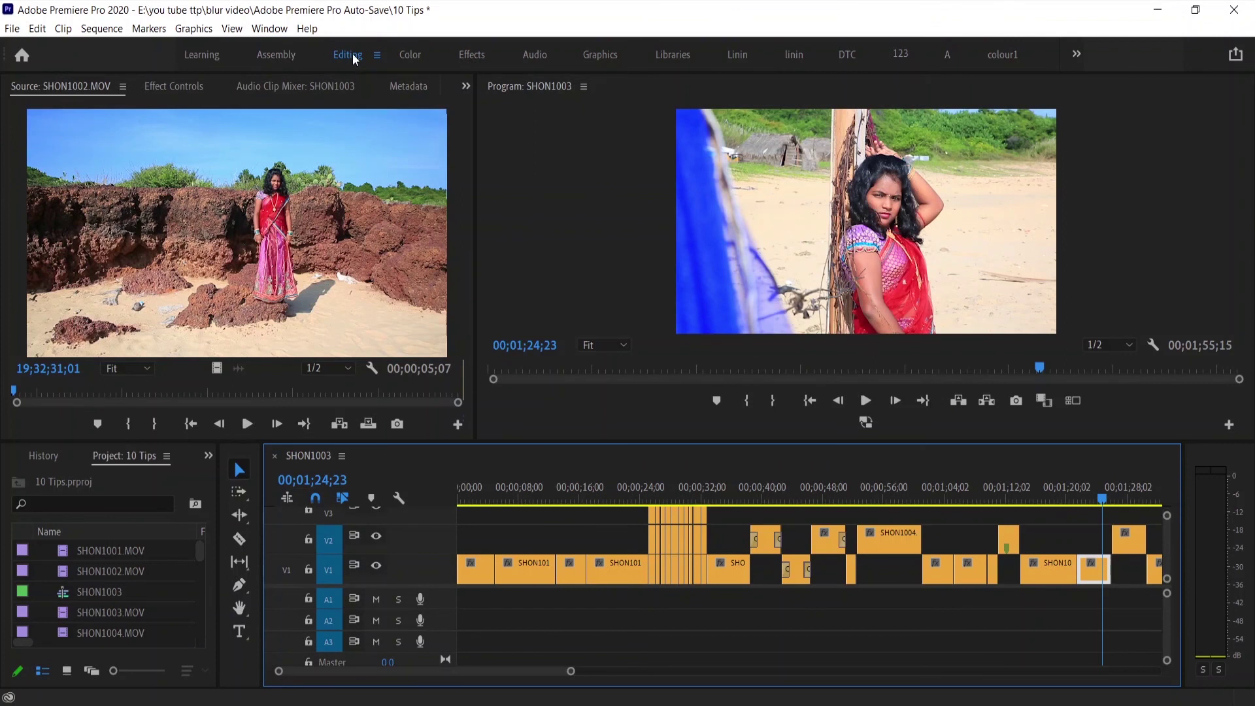
Step: Reset the Editing workspace, then narrow the Project panel and widen the timeline and Program monitor
{"action": "double_click", "coordinate": [355, 51]}
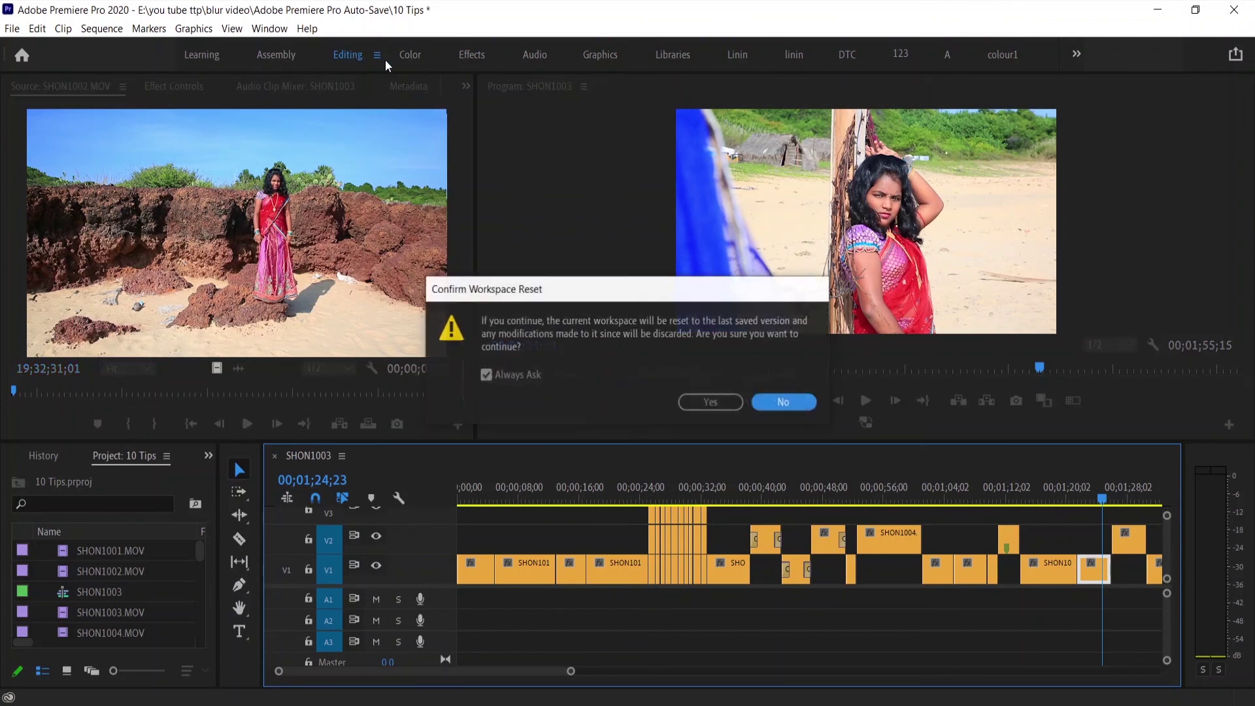
{"action": "left_click", "coordinate": [711, 401]}
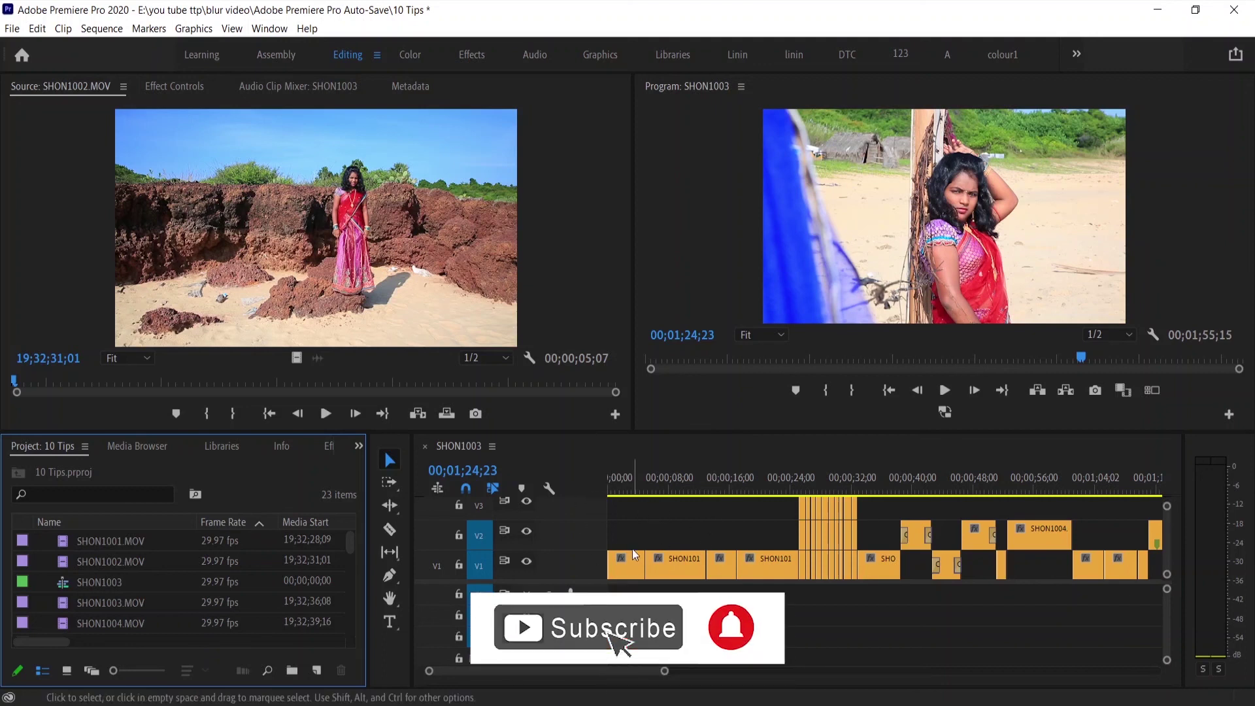
{"action": "left_click_drag", "start_coordinate": [367, 481], "coordinate": [226, 481]}
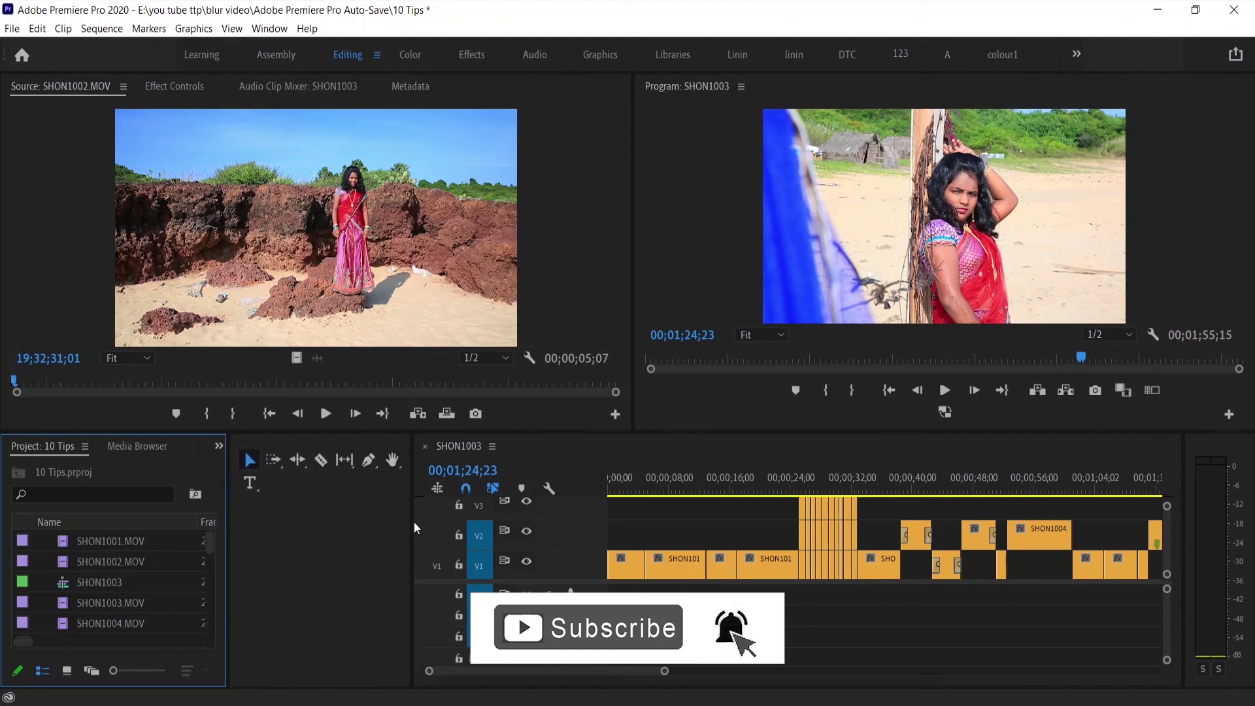
{"action": "left_click_drag", "start_coordinate": [414, 528], "coordinate": [242, 528]}
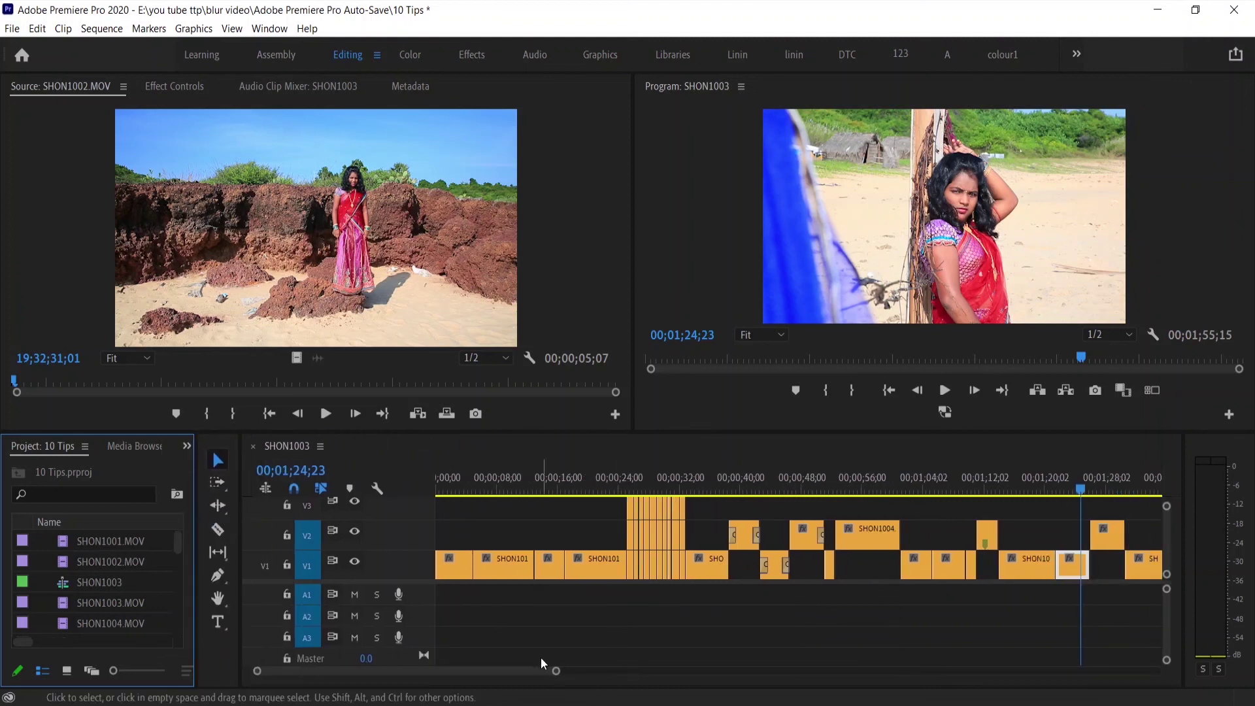
{"action": "left_click_drag", "start_coordinate": [555, 670], "coordinate": [568, 673]}
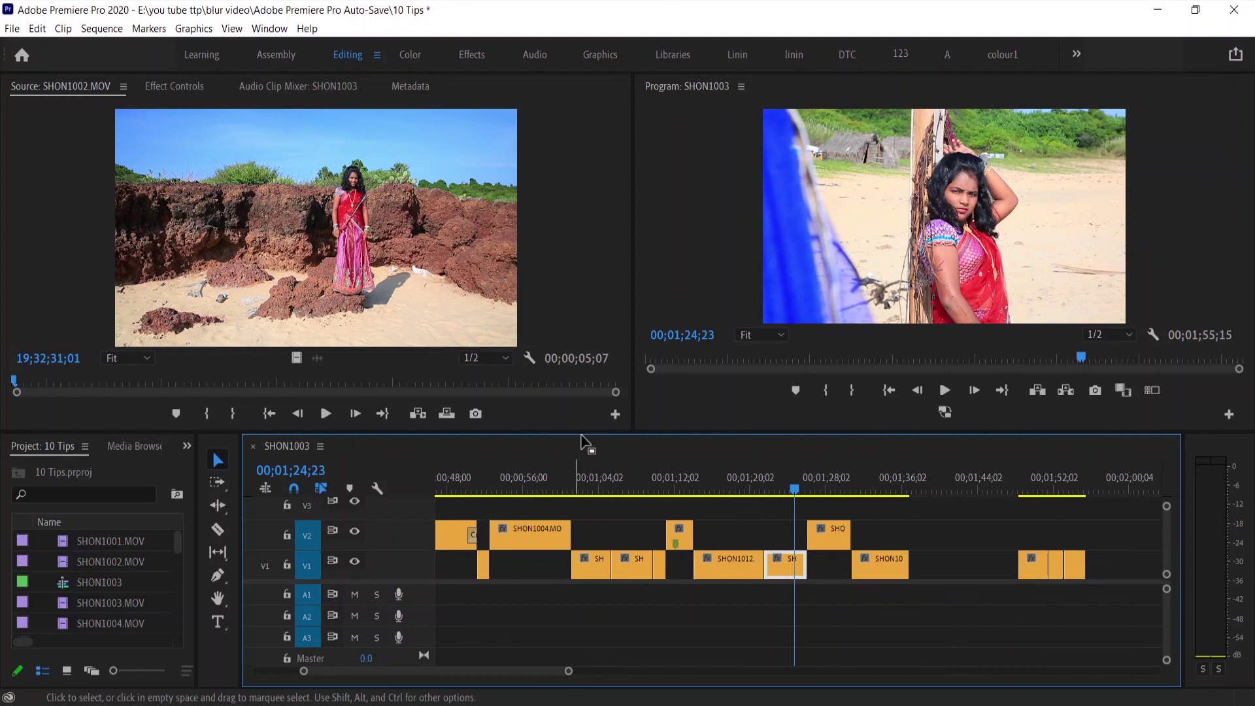
{"action": "left_click_drag", "start_coordinate": [635, 231], "coordinate": [552, 232]}
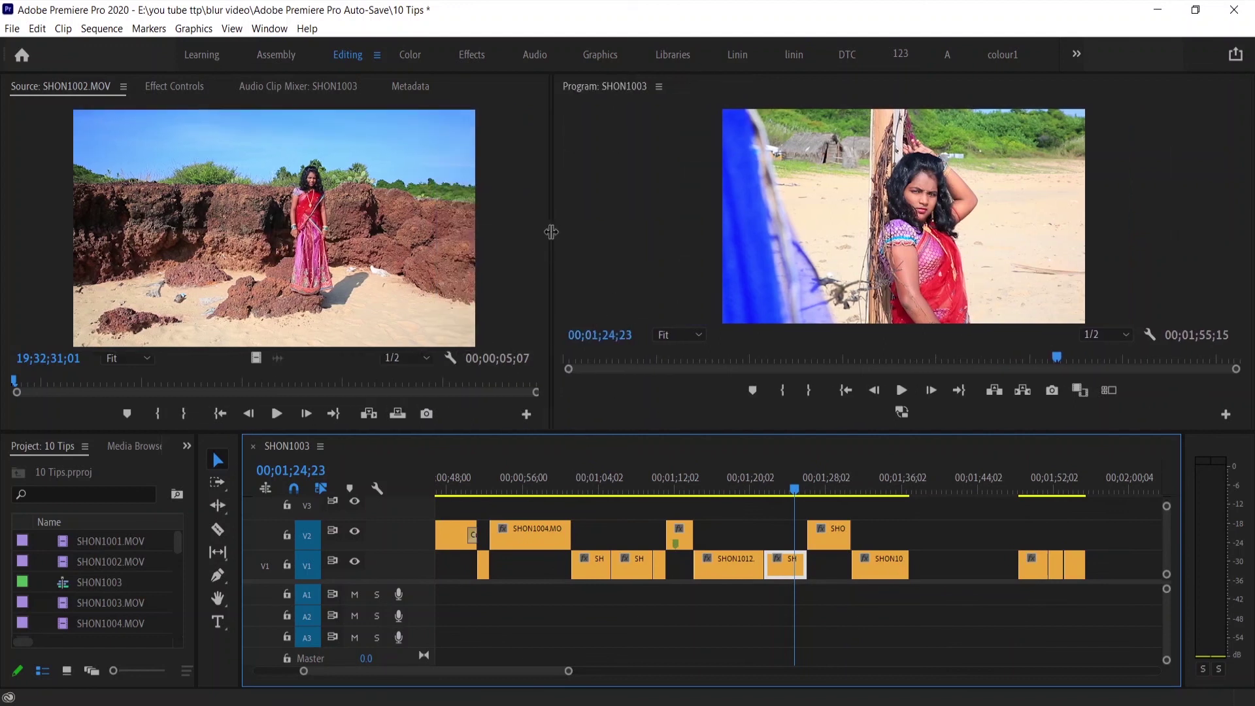
{"action": "left_click_drag", "start_coordinate": [639, 438], "coordinate": [637, 438]}
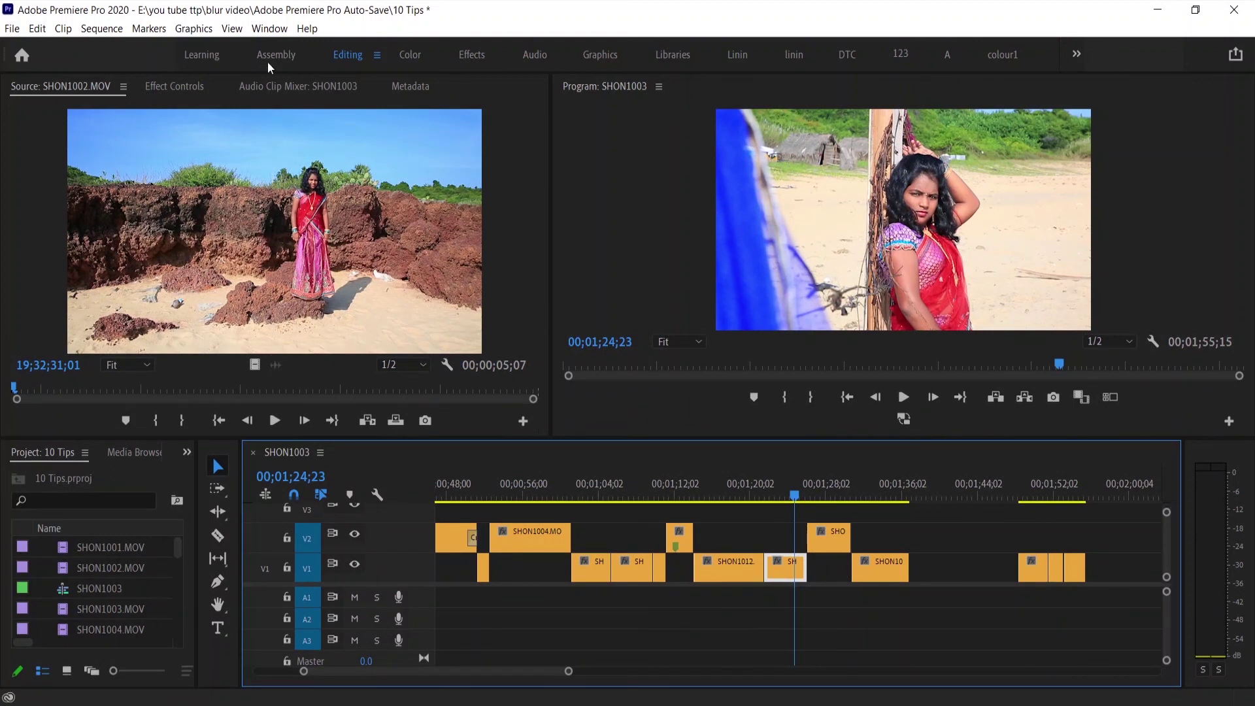
Step: Save the layout via Window > Workspaces as new workspace 'abc', then switch to Effects
{"action": "left_click", "coordinate": [269, 30]}
{"action": "mouse_move", "coordinate": [299, 48]}
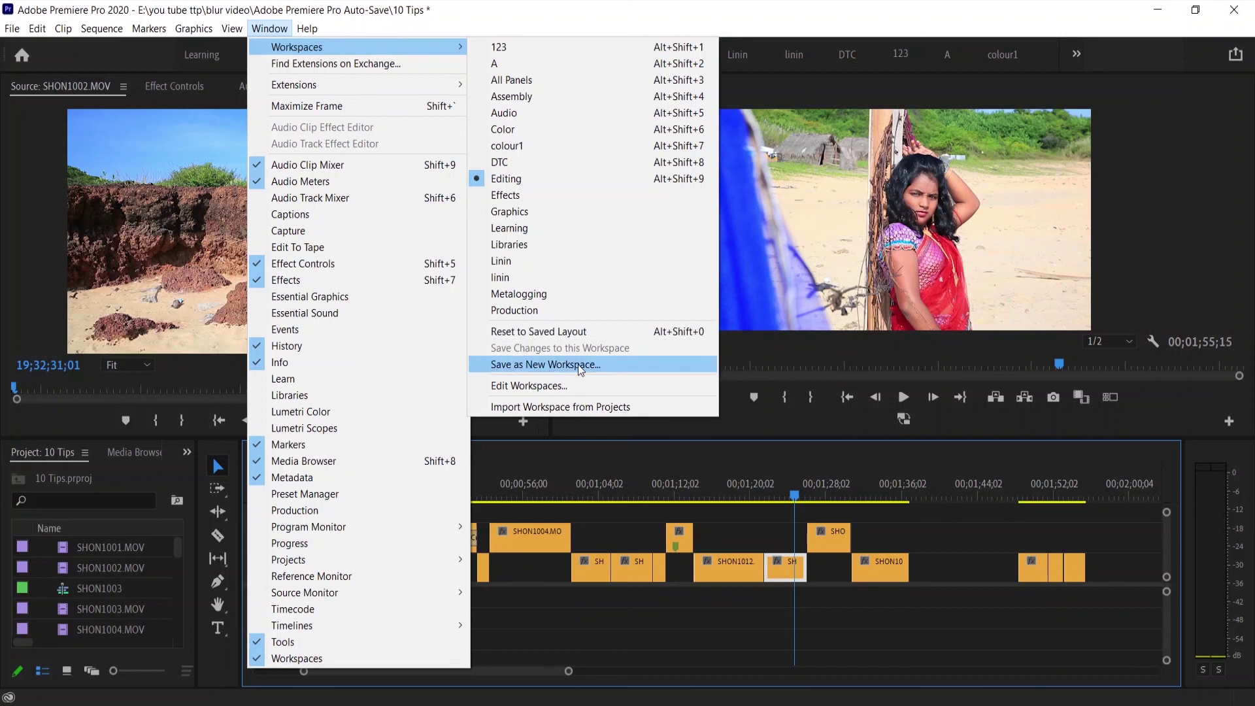
{"action": "left_click", "coordinate": [629, 366]}
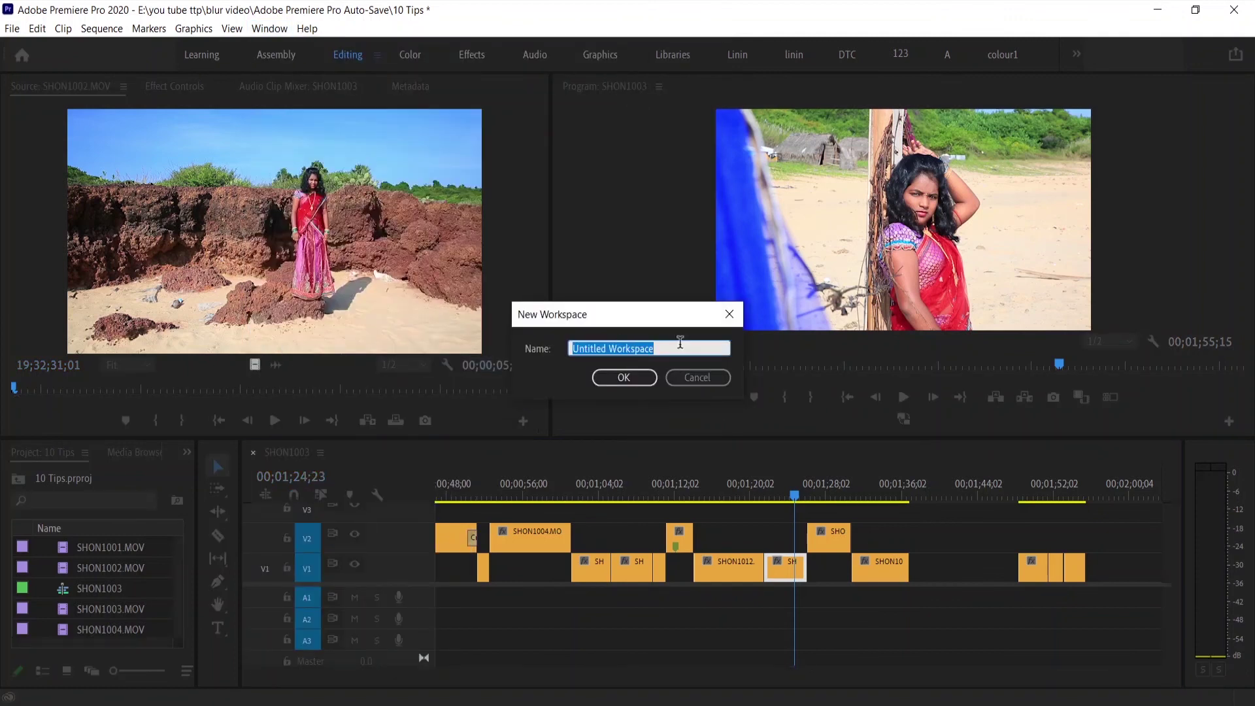
{"action": "type", "text": "abc"}
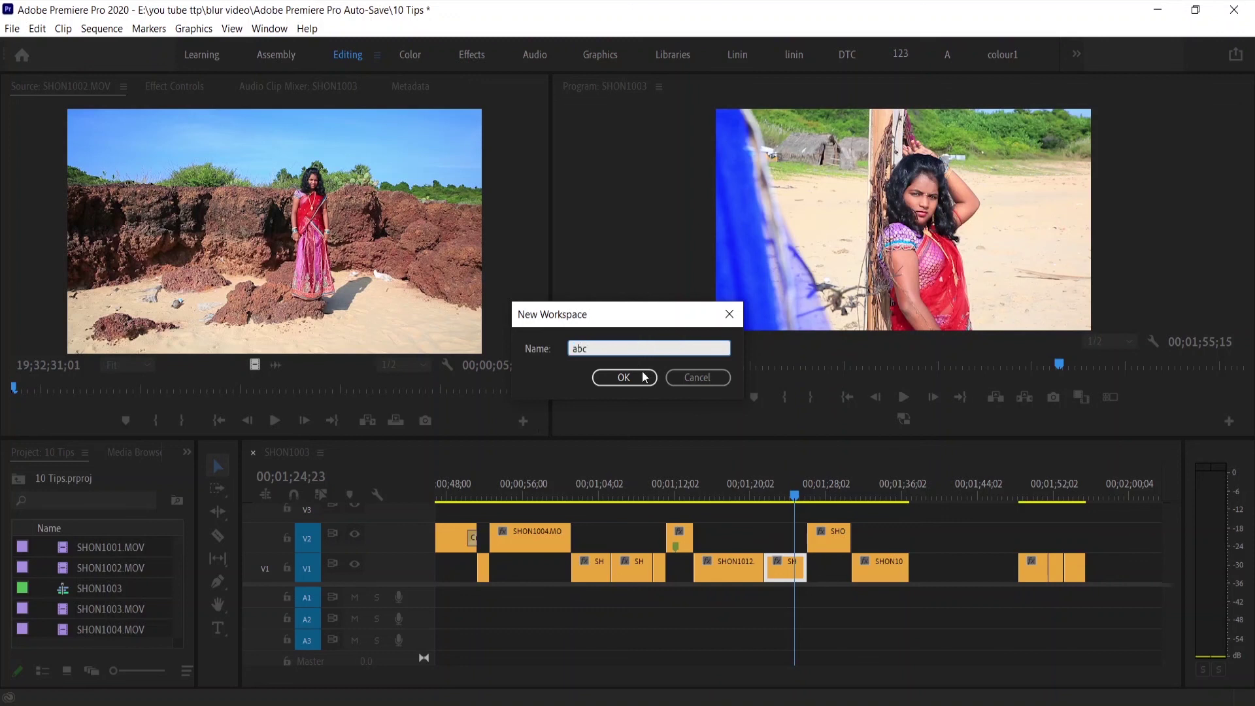
{"action": "left_click", "coordinate": [641, 375]}
{"action": "left_click", "coordinate": [442, 57]}
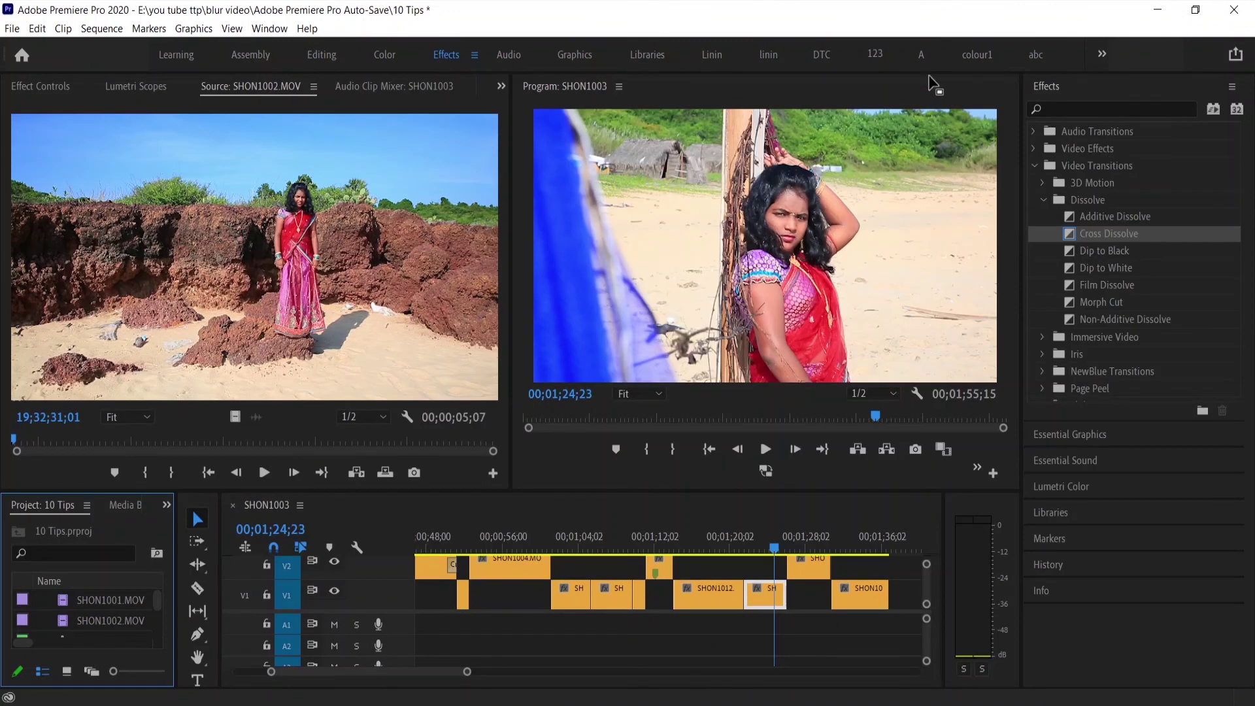
Step: Switch to the custom abc workspace
{"action": "left_click", "coordinate": [1039, 55]}
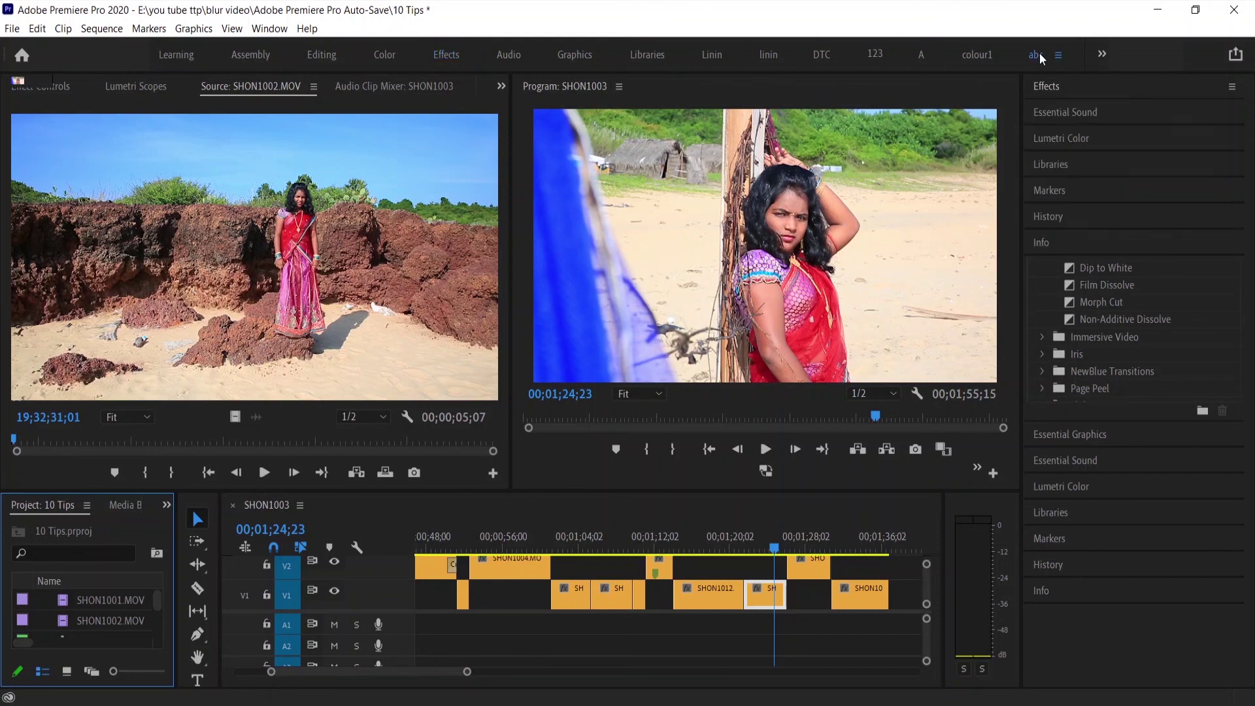